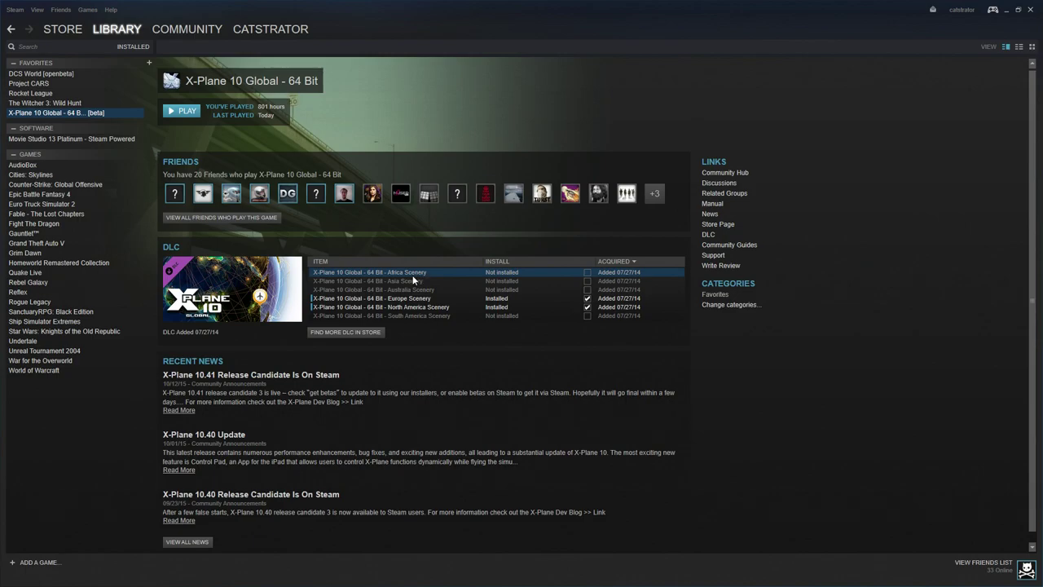
Launch X-Plane 10 Global in its 64-bit version from the game library.
{"action": "left_click", "coordinate": [428, 298]}
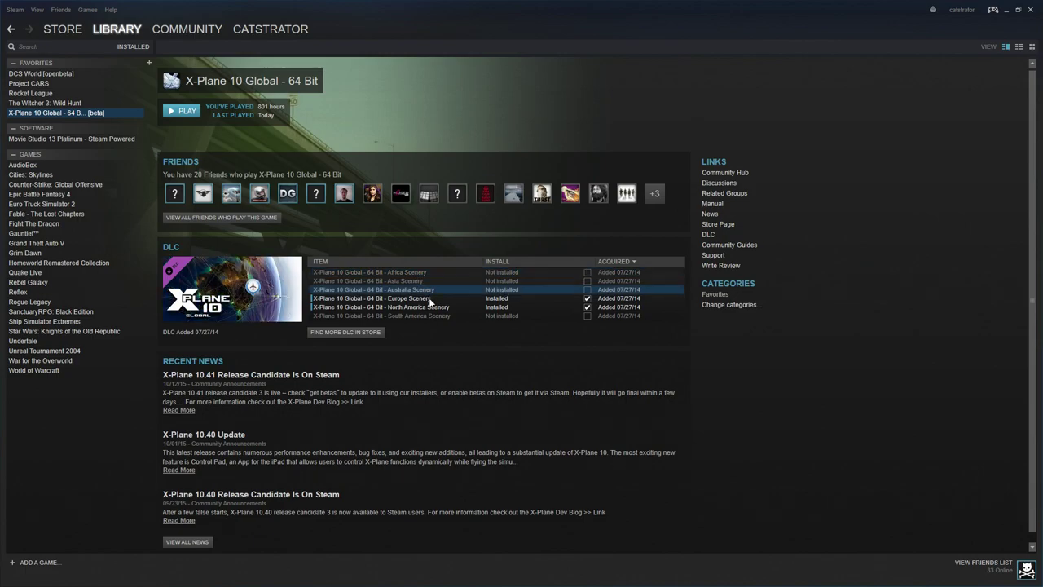
{"action": "left_click", "coordinate": [431, 307]}
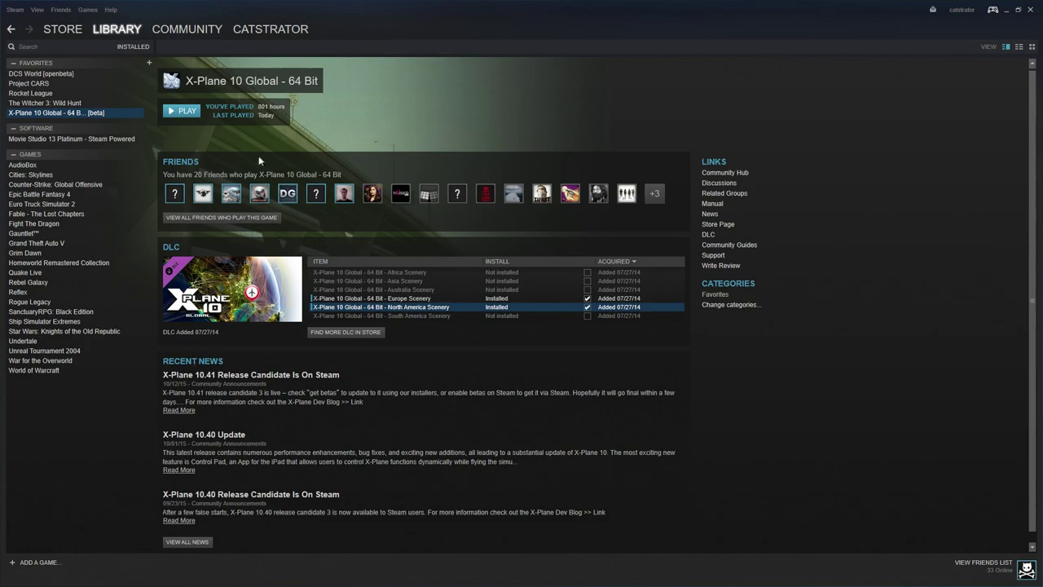
{"action": "left_click", "coordinate": [183, 111]}
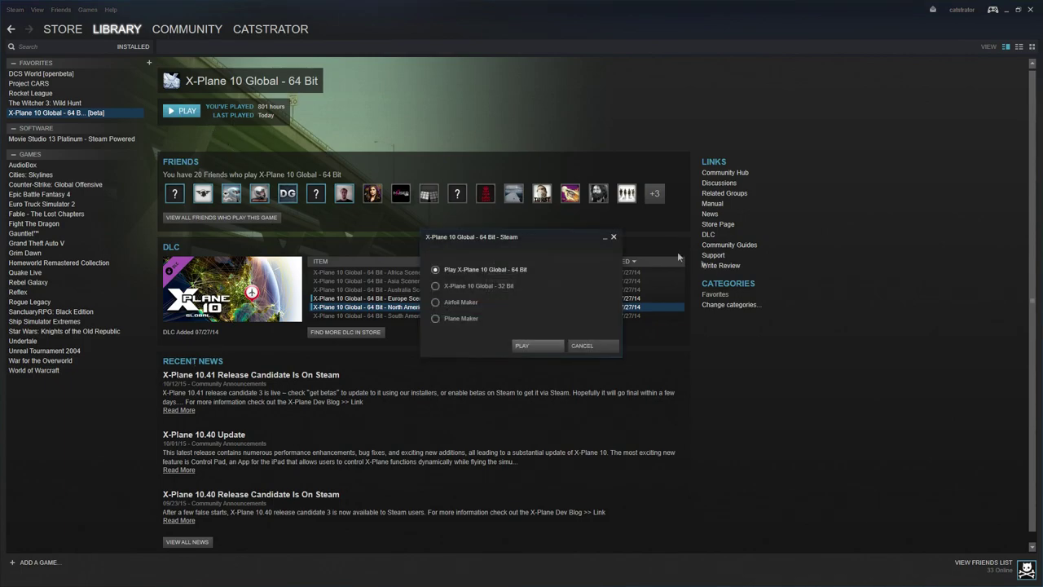
{"action": "left_click", "coordinate": [539, 345]}
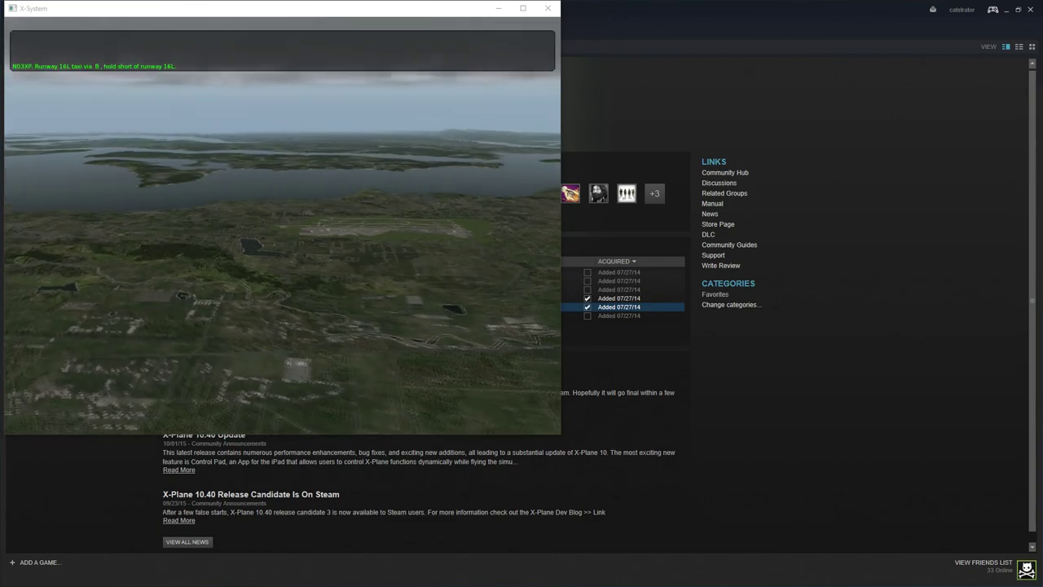
Maximize the simulator window and dismiss the startup dialogs without calibrating the joystick devices.
{"action": "scroll", "coordinate": [814, 366], "scroll_direction": "up", "scroll_amount": 1}
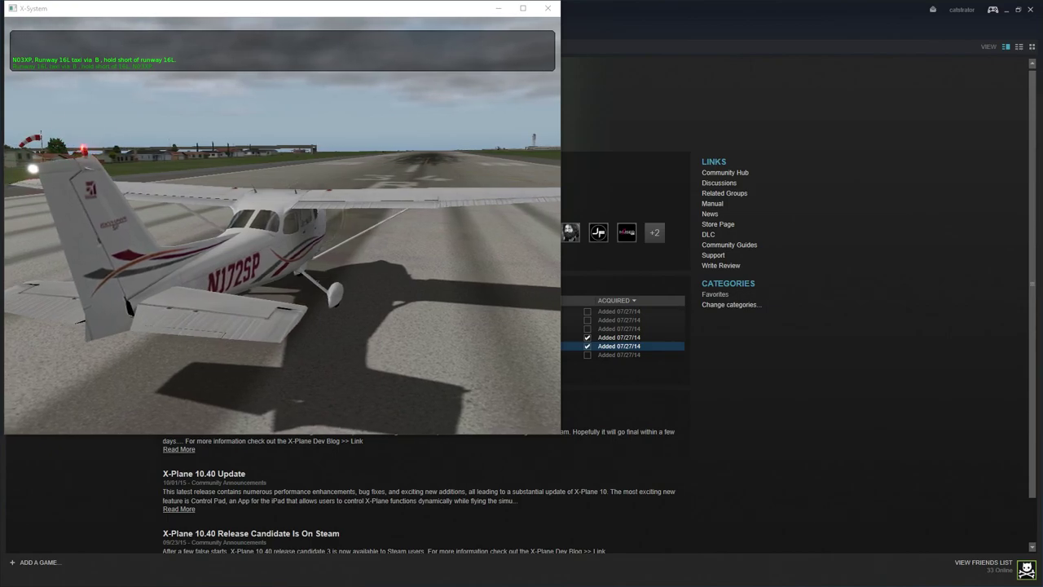
{"action": "key", "text": "w"}
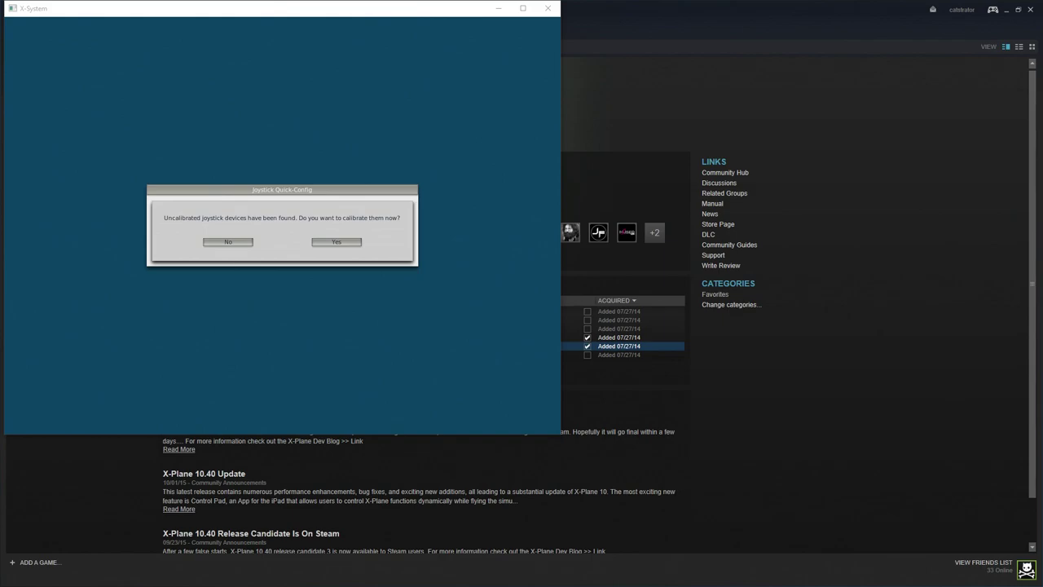
{"action": "left_click", "coordinate": [525, 11]}
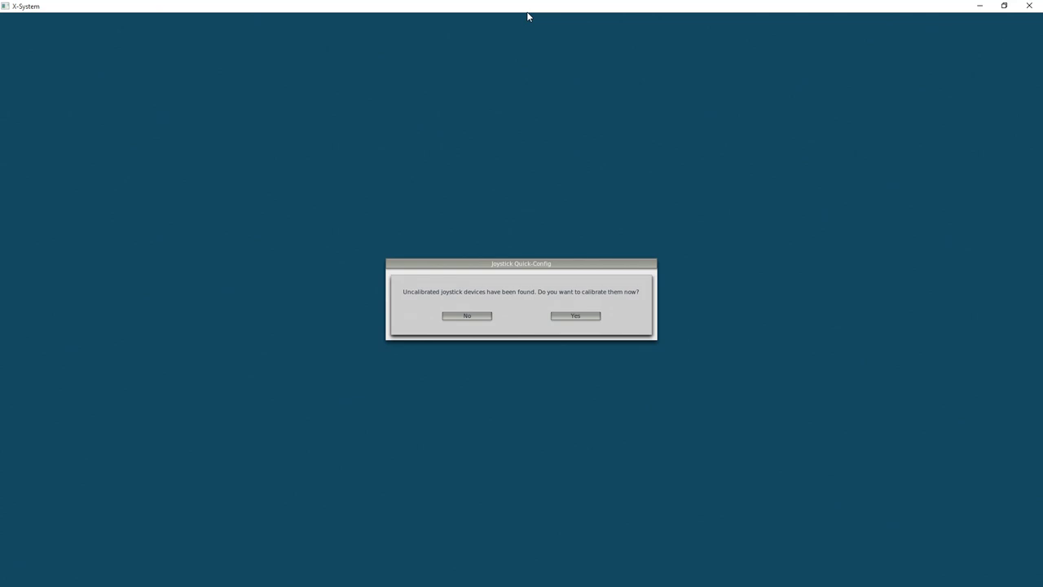
{"action": "left_click", "coordinate": [458, 320]}
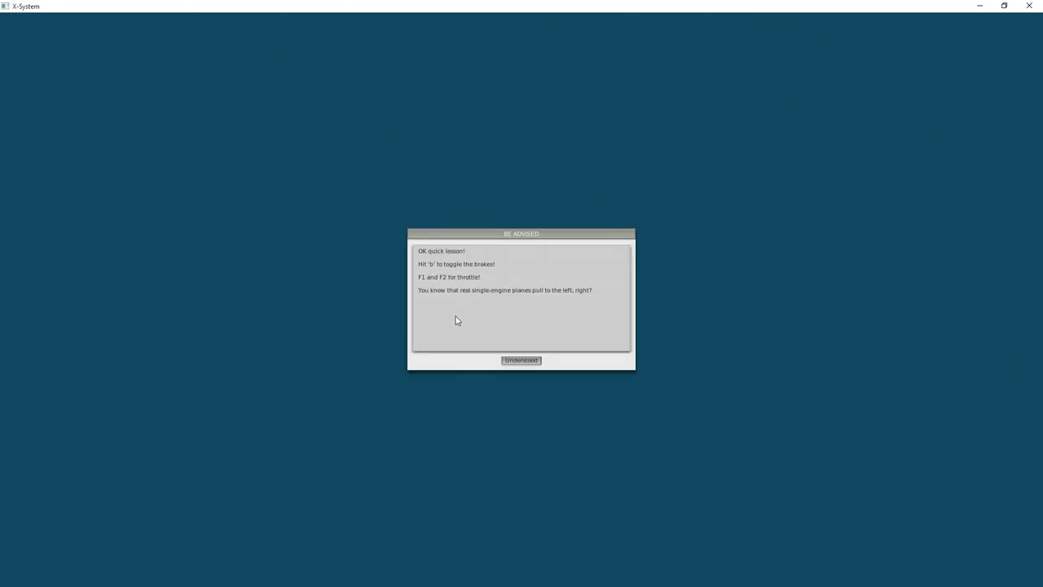
{"action": "left_click", "coordinate": [523, 361]}
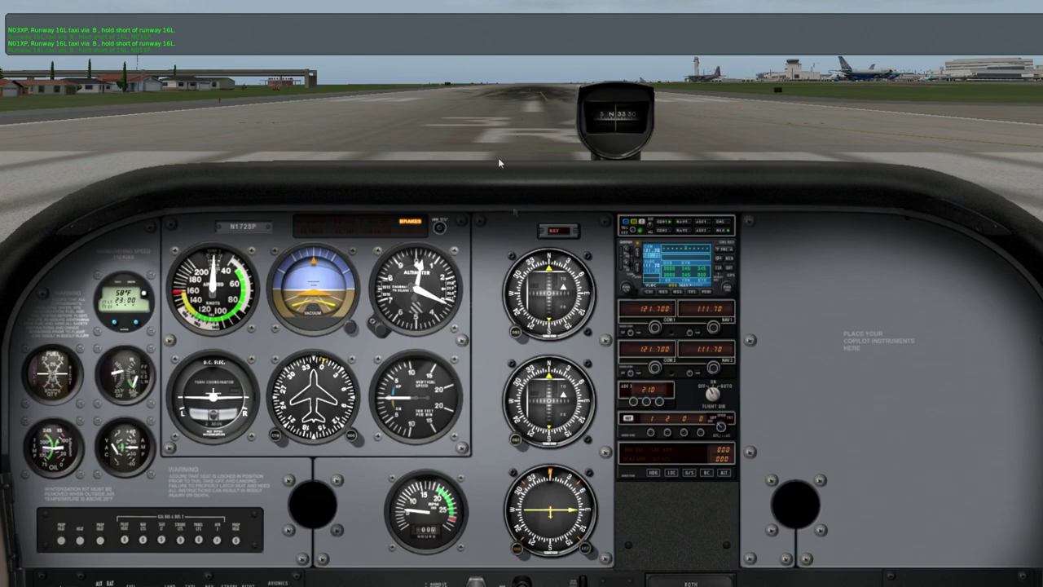
Turn off both verbal ATC and text ATC in the sound settings.
{"action": "mouse_move", "coordinate": [274, 6]}
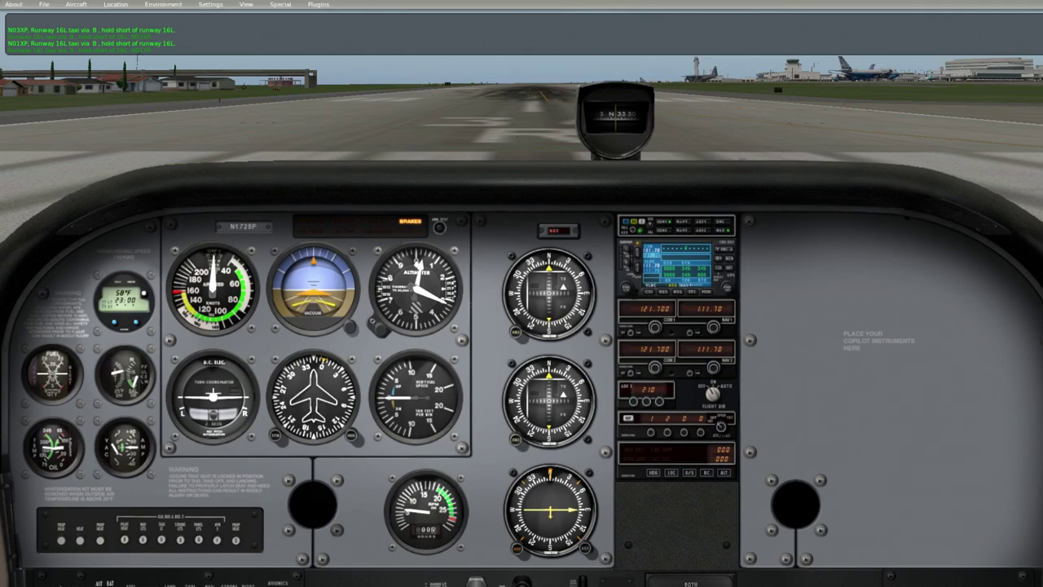
{"action": "left_click", "coordinate": [210, 6]}
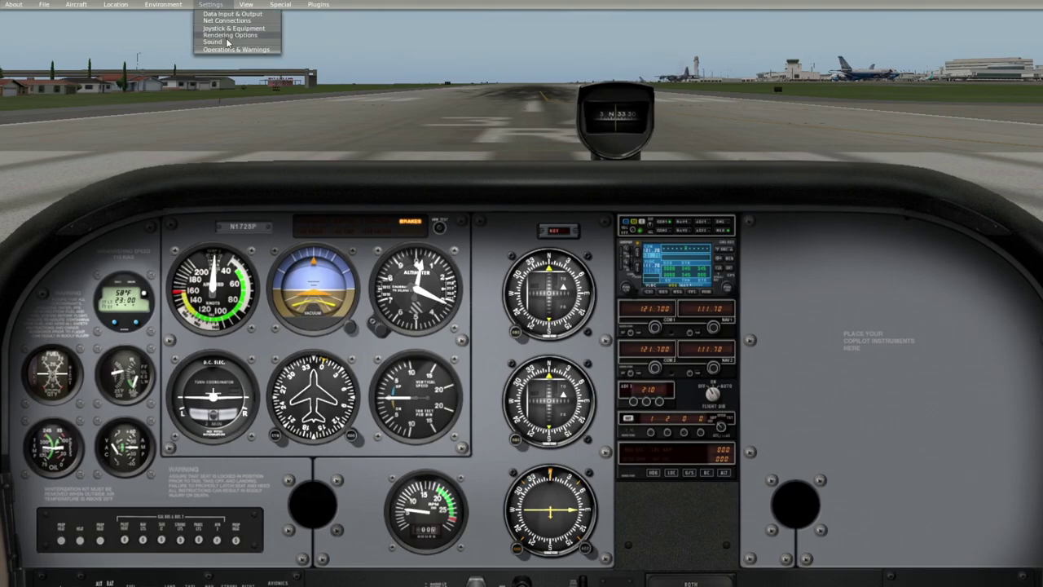
{"action": "left_click", "coordinate": [217, 43]}
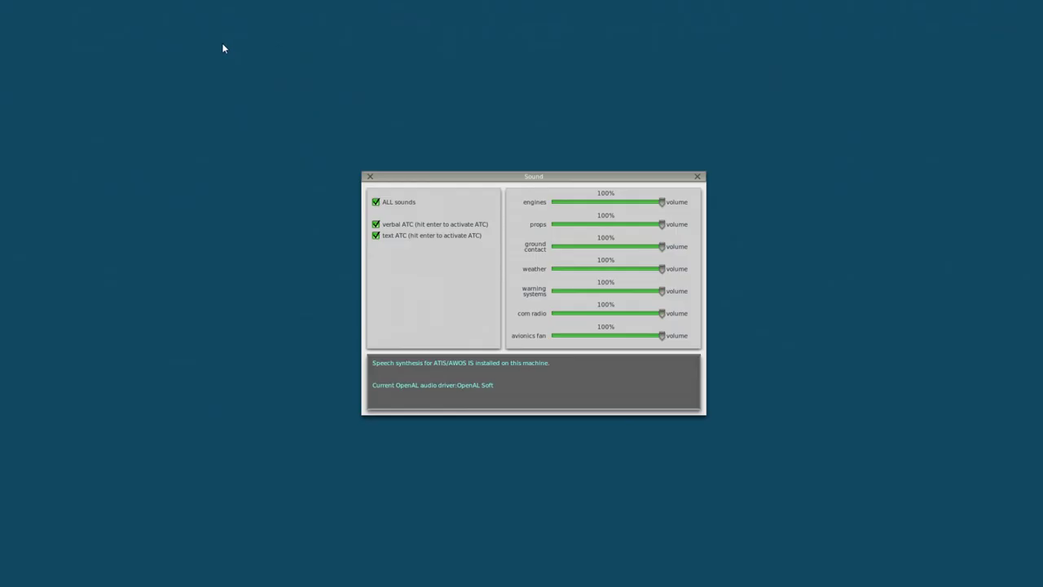
{"action": "left_click", "coordinate": [377, 225]}
{"action": "left_click", "coordinate": [378, 235]}
Lower all seven volume levels, from engines to avionics fan, to about 20% and close the sound settings.
{"action": "left_click", "coordinate": [576, 203]}
{"action": "left_click", "coordinate": [574, 203]}
{"action": "left_click", "coordinate": [573, 224]}
{"action": "left_click", "coordinate": [569, 247]}
{"action": "left_click", "coordinate": [573, 246]}
{"action": "left_click", "coordinate": [573, 268]}
{"action": "left_click", "coordinate": [574, 291]}
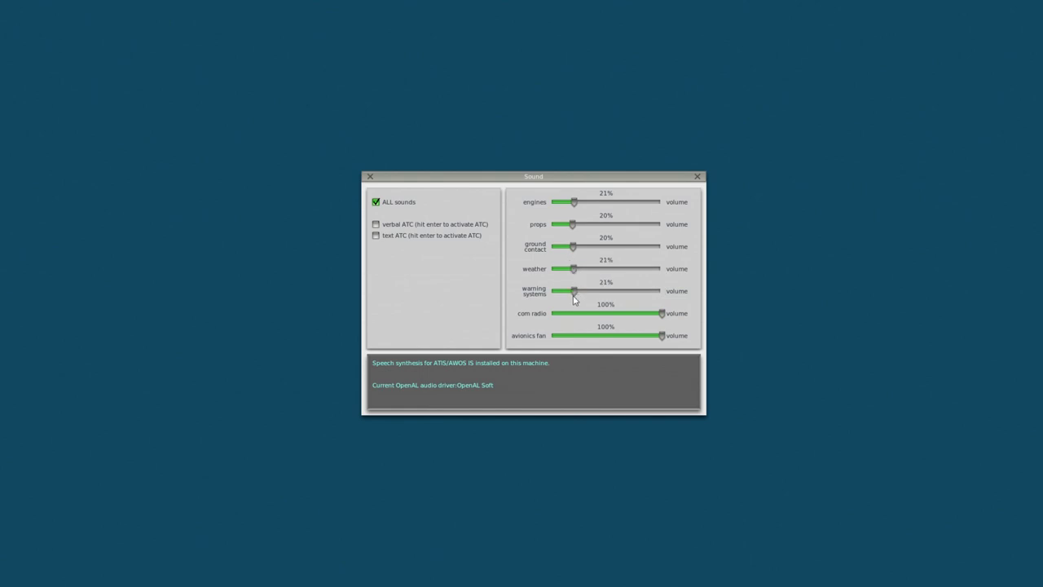
{"action": "left_click", "coordinate": [575, 314]}
{"action": "left_click", "coordinate": [573, 335]}
{"action": "left_click", "coordinate": [698, 175]}
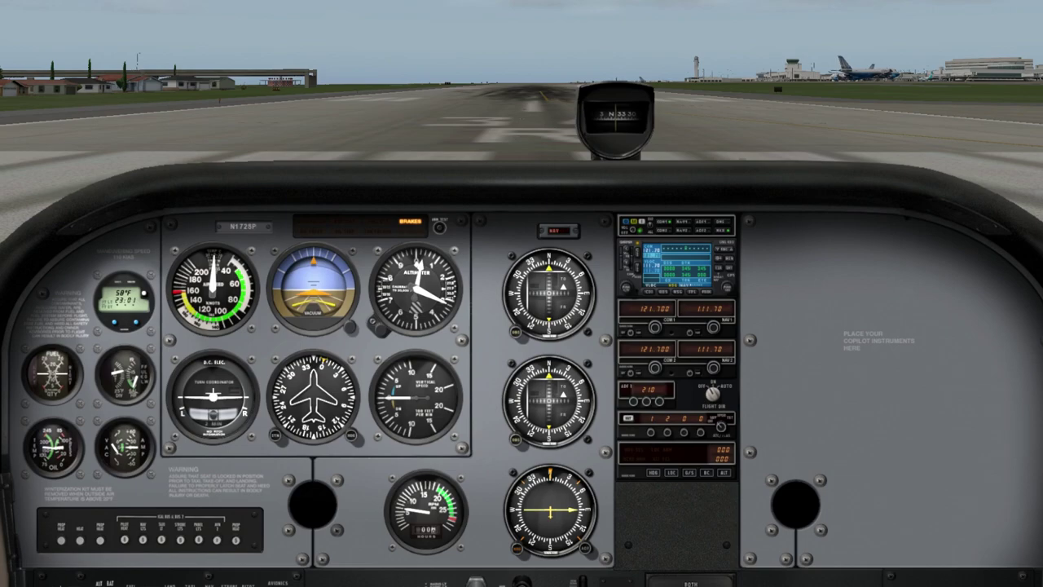
Set the number of aircraft to 1 in the other-aircraft settings and close Aircraft & Situations.
{"action": "mouse_move", "coordinate": [161, 6]}
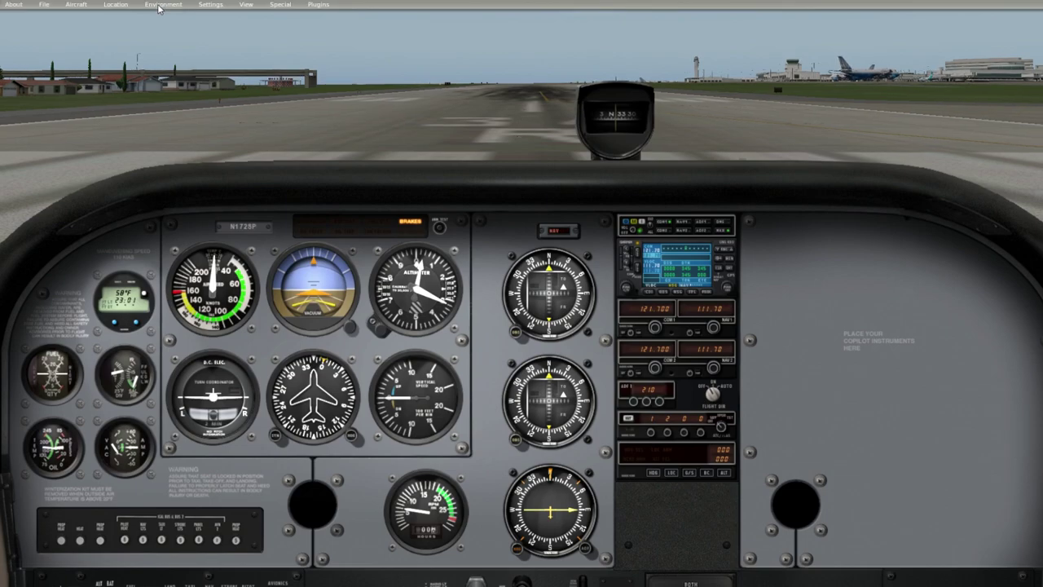
{"action": "left_click", "coordinate": [108, 6]}
{"action": "mouse_move", "coordinate": [82, 7]}
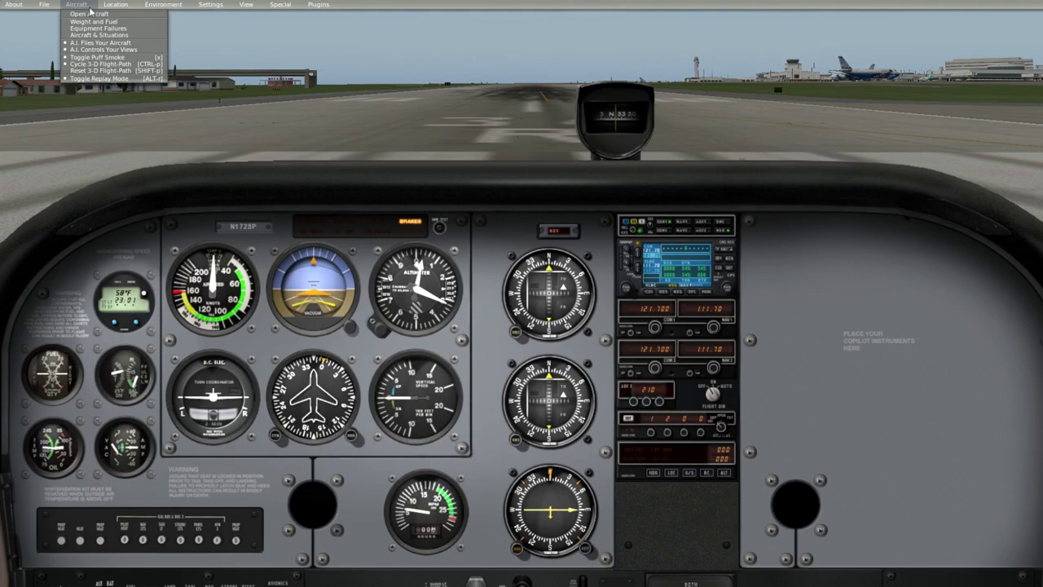
{"action": "left_click", "coordinate": [97, 35]}
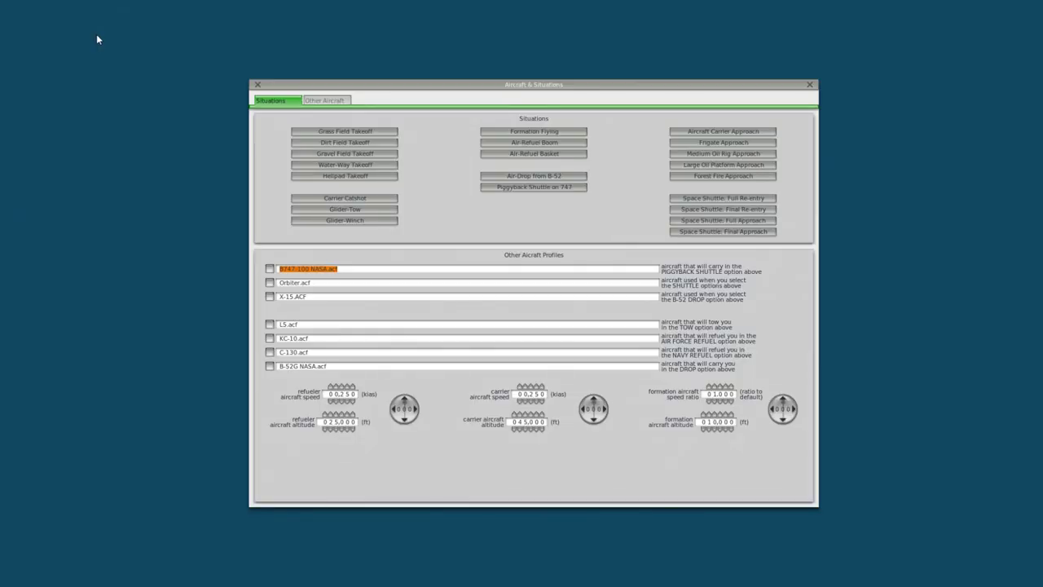
{"action": "left_click", "coordinate": [322, 102]}
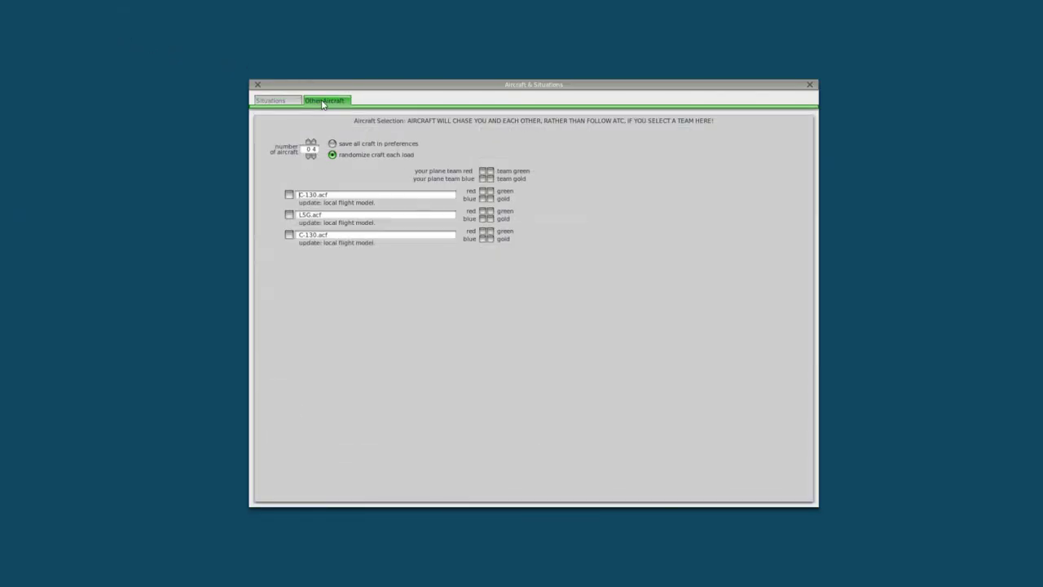
{"action": "left_click", "coordinate": [314, 157]}
{"action": "left_click", "coordinate": [314, 157]}
{"action": "left_click", "coordinate": [314, 157]}
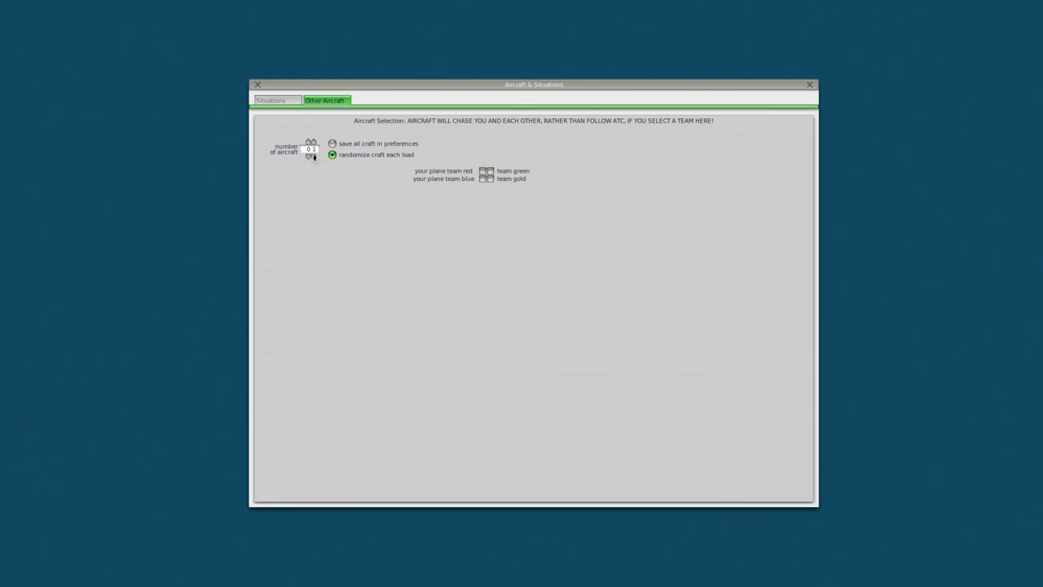
{"action": "left_click", "coordinate": [810, 85]}
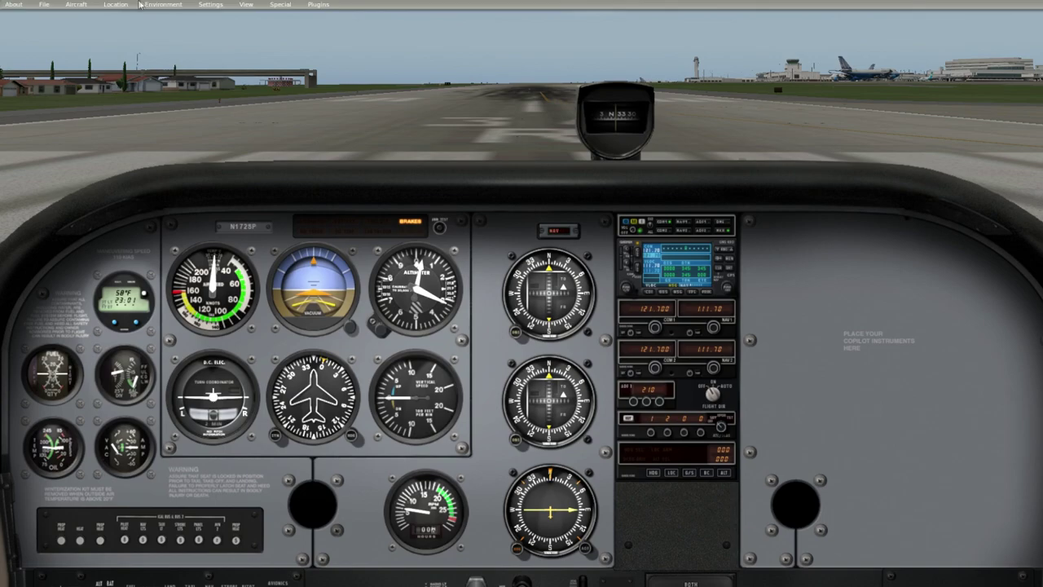
Open the Operations & Warnings settings and agree to send anonymous usage data to Laminar Research.
{"action": "left_click", "coordinate": [211, 6]}
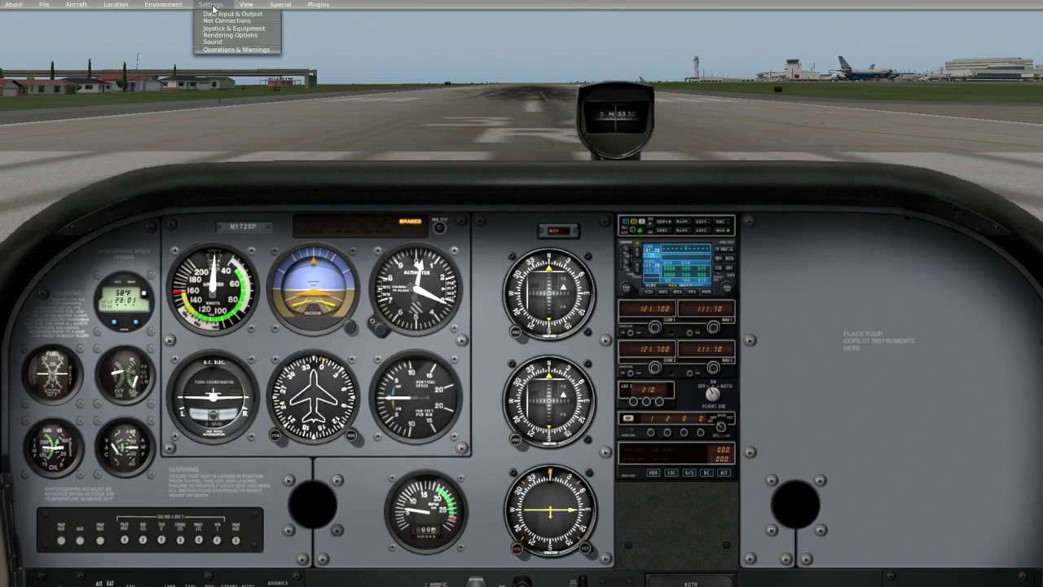
{"action": "left_click", "coordinate": [229, 49]}
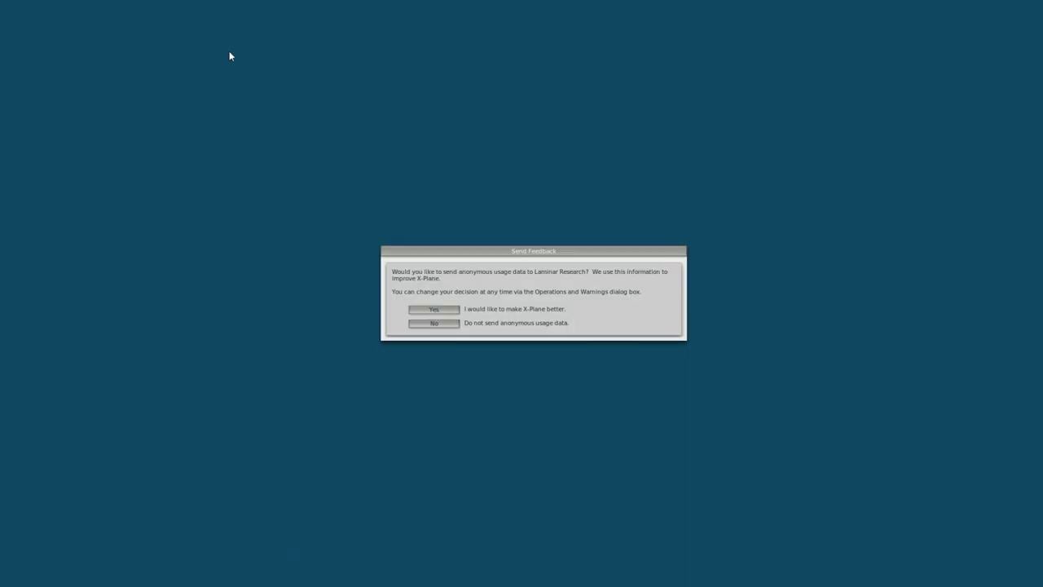
{"action": "left_click", "coordinate": [449, 310]}
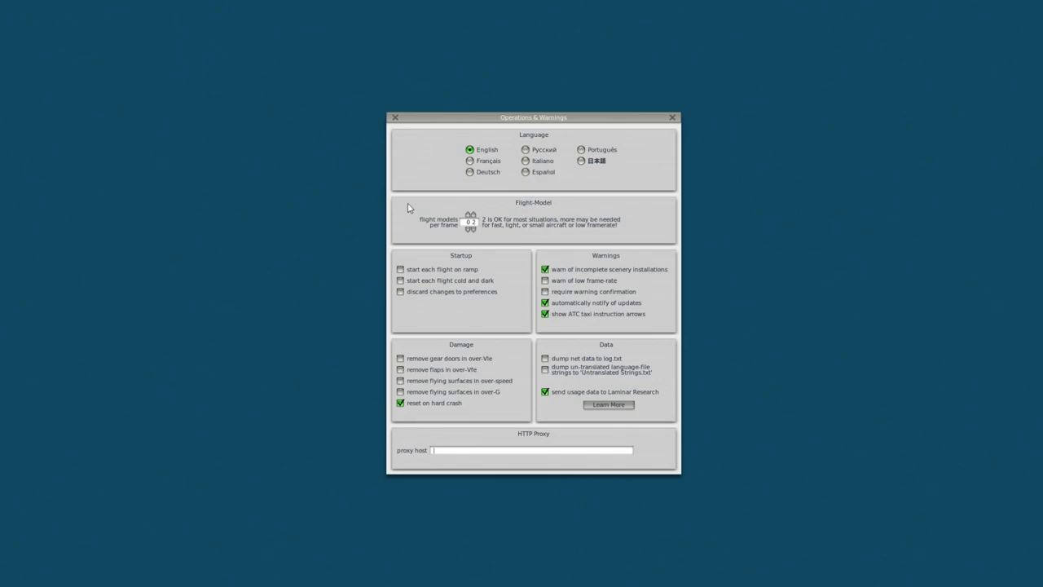
Make each flight start on the ramp, cold and dark, and disable the incomplete-scenery warning and reset on hard crash.
{"action": "left_click", "coordinate": [400, 270]}
{"action": "left_click", "coordinate": [400, 281]}
{"action": "left_click", "coordinate": [545, 271]}
{"action": "left_click", "coordinate": [400, 402]}
{"action": "left_click", "coordinate": [672, 119]}
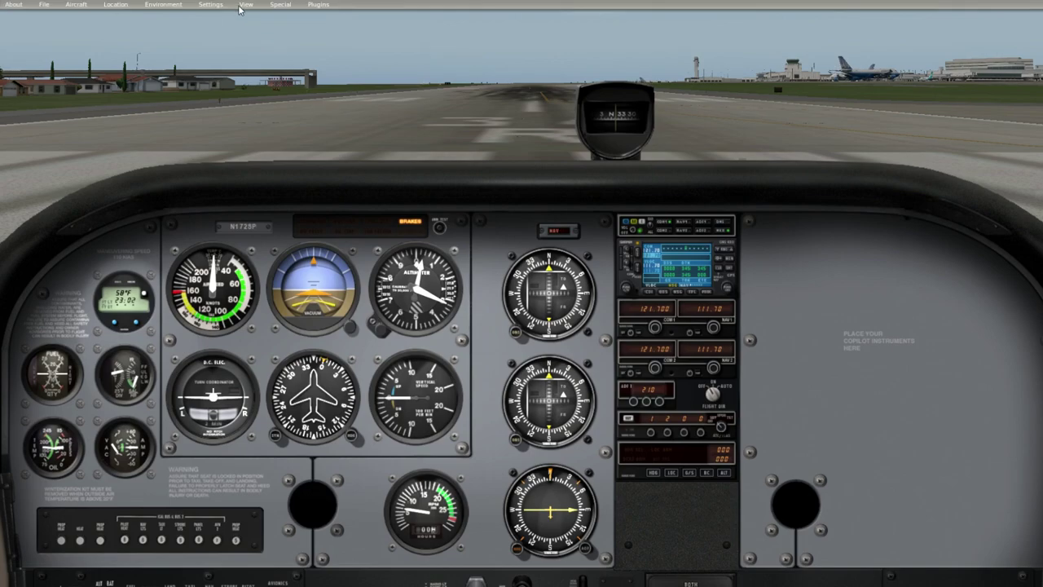
Enable the cockpit display of the frame rate in the Data Input & Output settings.
{"action": "left_click", "coordinate": [208, 7]}
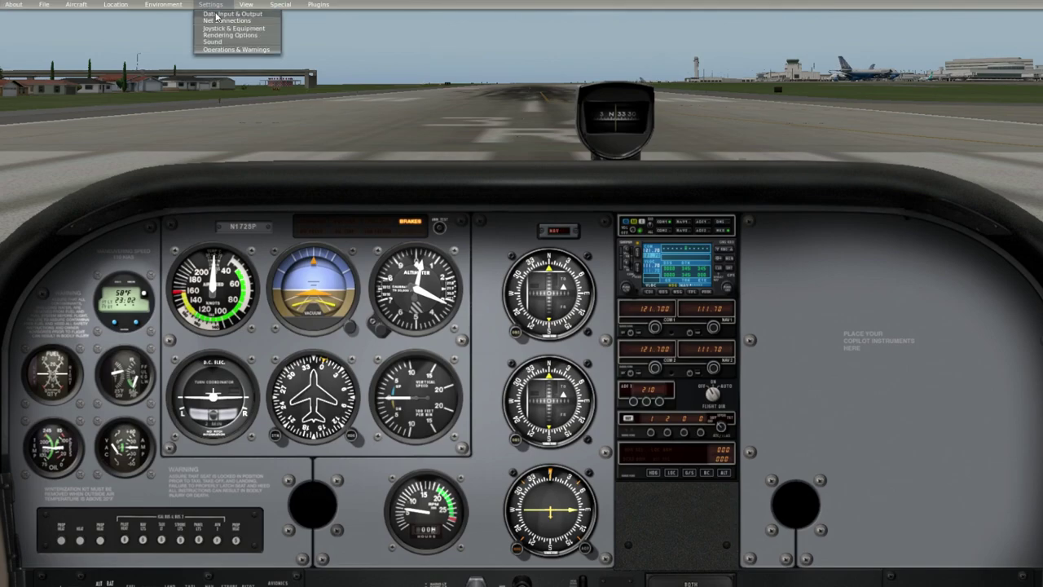
{"action": "left_click", "coordinate": [216, 14]}
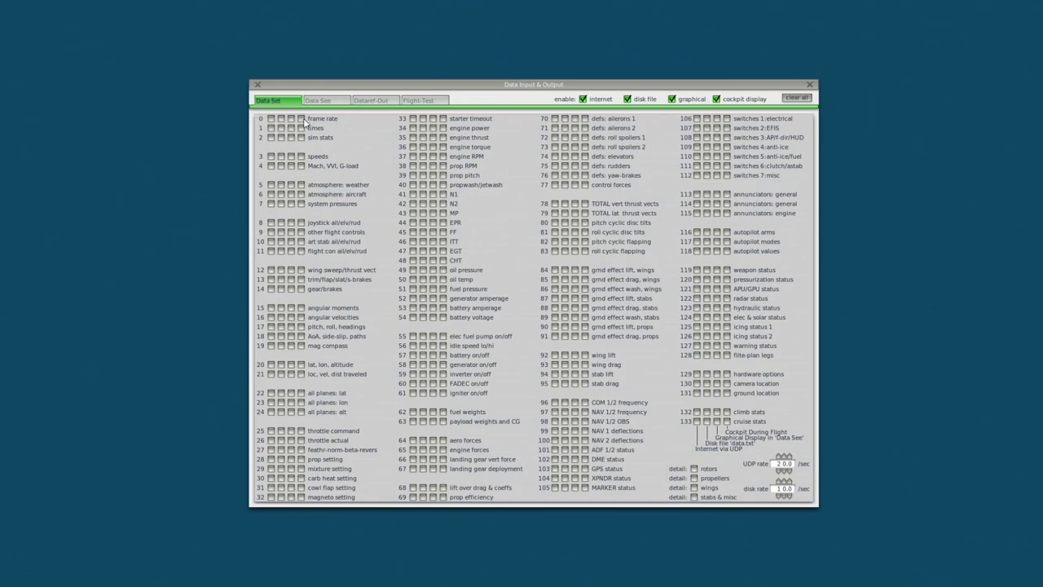
{"action": "left_click", "coordinate": [301, 118]}
{"action": "left_click", "coordinate": [809, 85]}
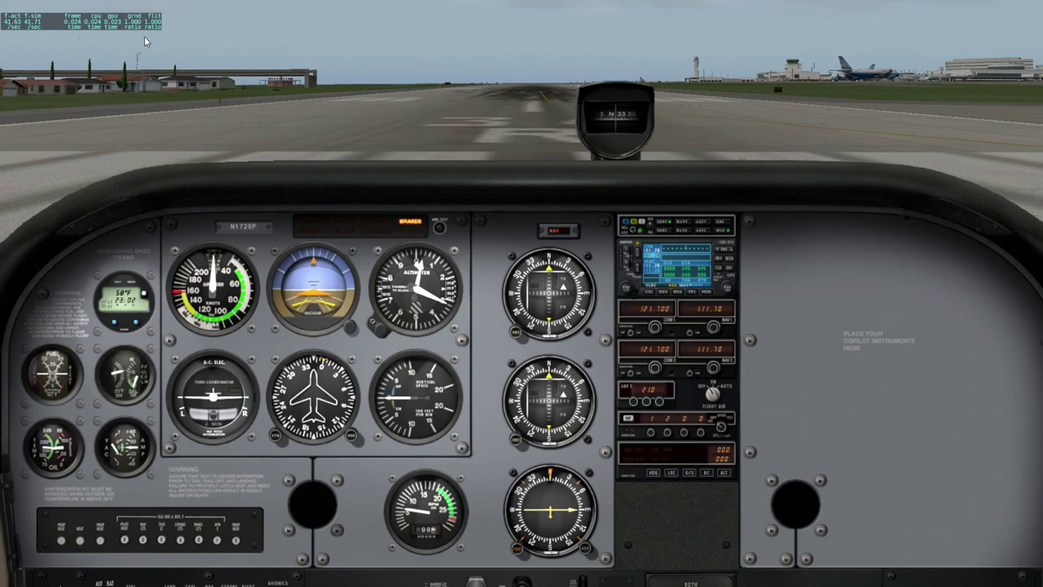
Load the general aviation aircraft Baron_58.acf with its default paint.
{"action": "mouse_move", "coordinate": [4, 10]}
{"action": "left_click", "coordinate": [79, 7]}
{"action": "left_click", "coordinate": [81, 14]}
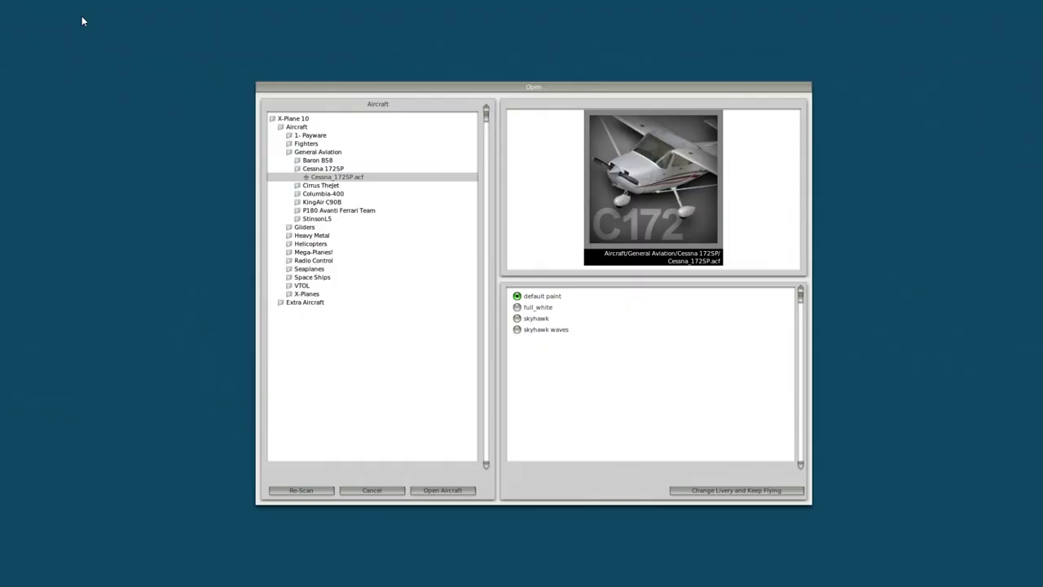
{"action": "left_click", "coordinate": [314, 160]}
{"action": "left_click", "coordinate": [347, 169]}
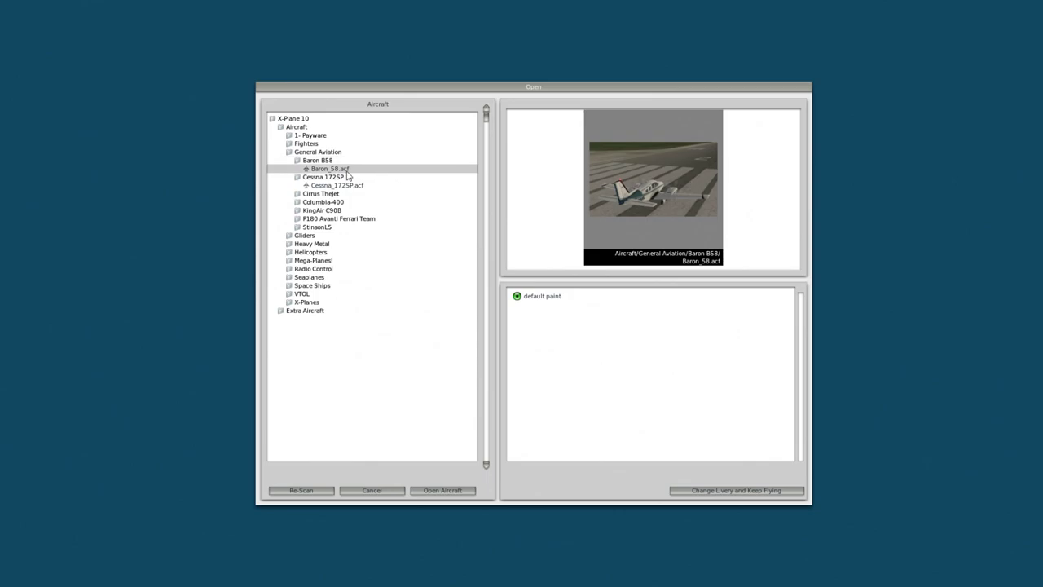
{"action": "left_click", "coordinate": [445, 491]}
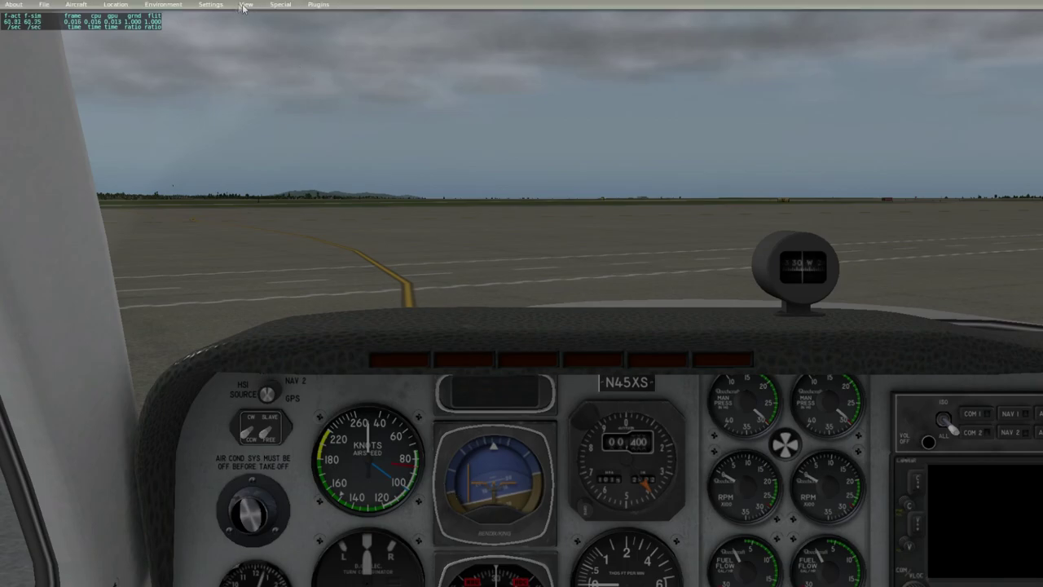
Open the Rendering Options and enable HDR rendering.
{"action": "left_click", "coordinate": [244, 10]}
{"action": "left_click", "coordinate": [237, 42]}
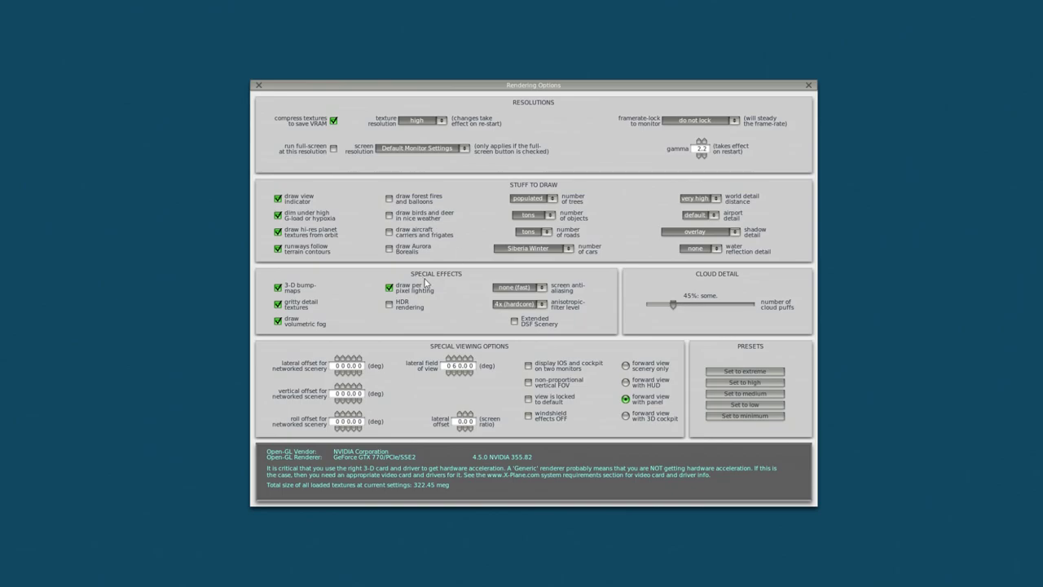
{"action": "left_click", "coordinate": [389, 307]}
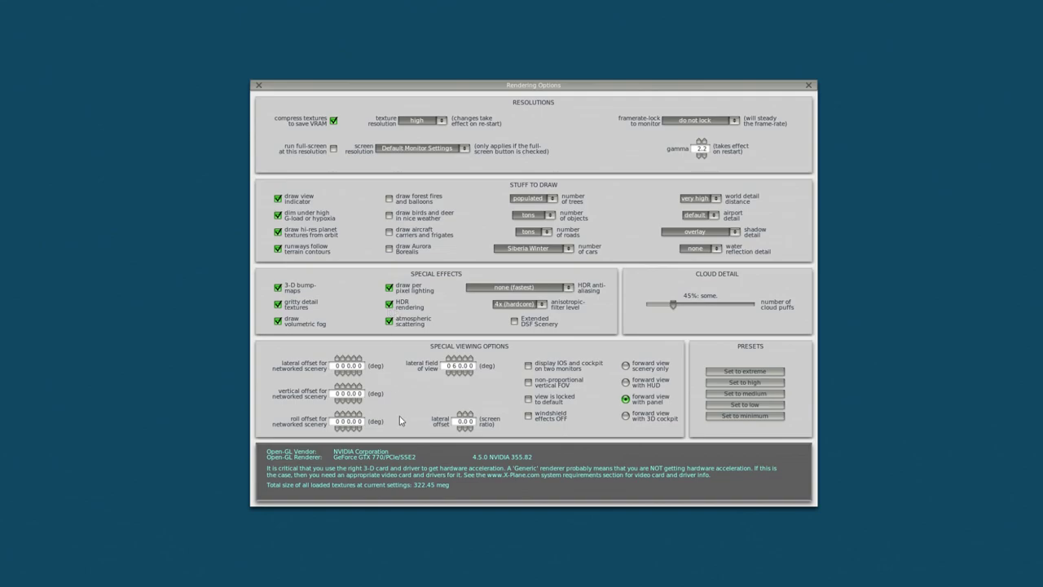
Set HDR anti-aliasing to 2x SSAA+FXAA and the anisotropic filter level to 16x (extreme).
{"action": "left_click", "coordinate": [545, 287]}
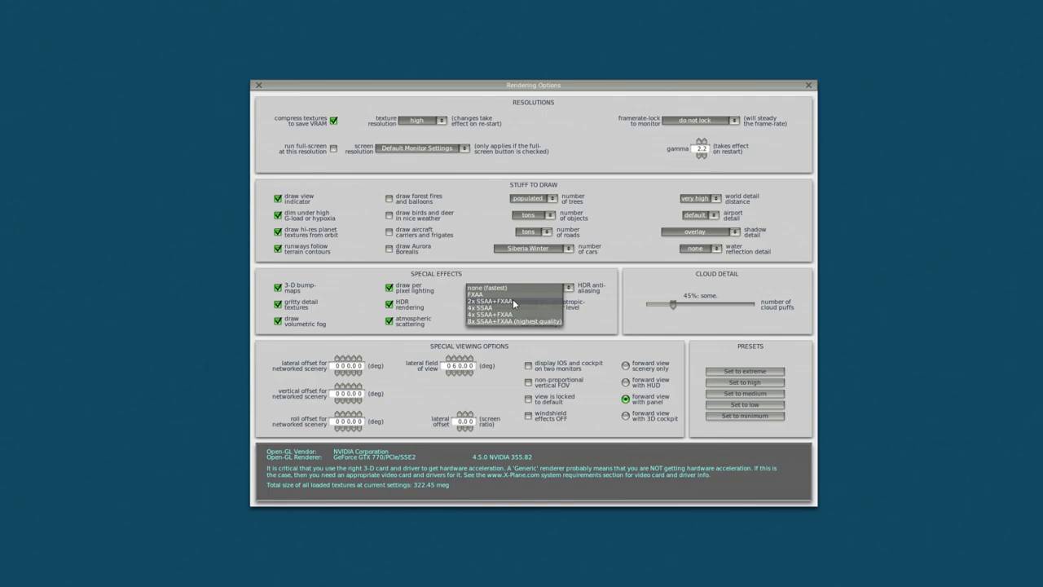
{"action": "left_click", "coordinate": [513, 300]}
{"action": "left_click", "coordinate": [518, 304]}
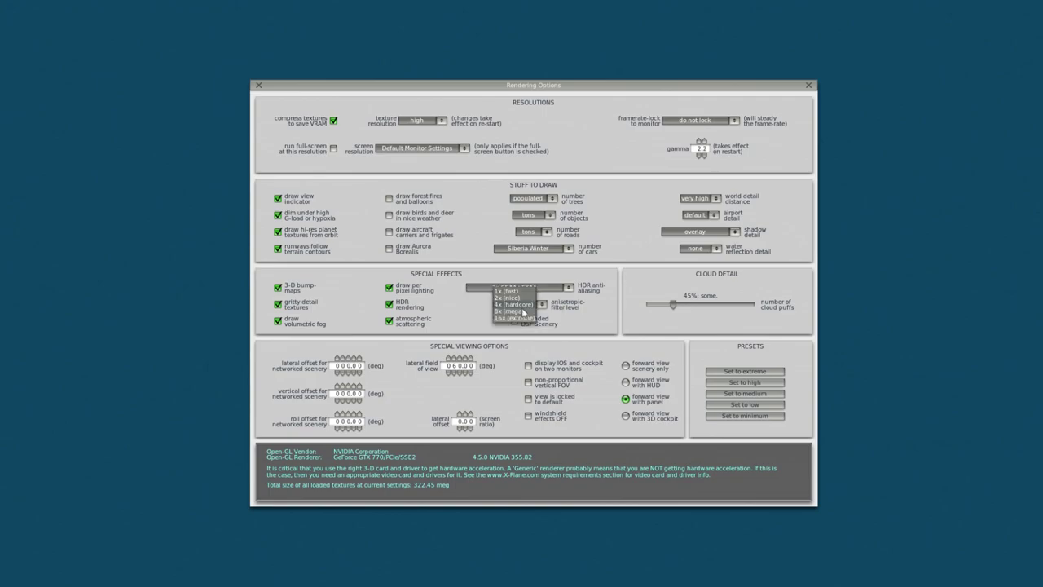
{"action": "left_click", "coordinate": [520, 322]}
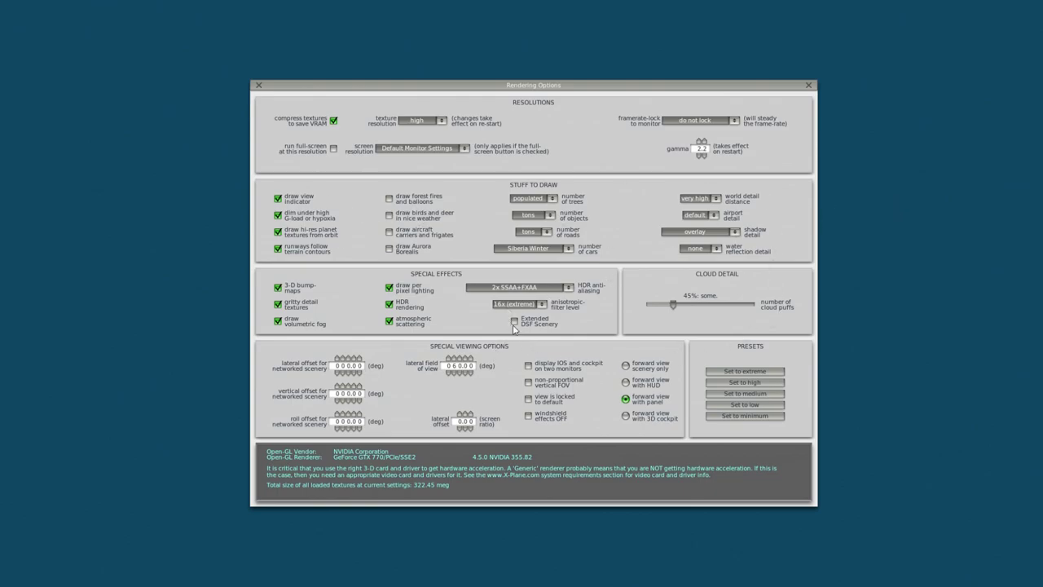
Enable Extended DSF Scenery and increase the lateral field of view in the Rendering Options.
{"action": "mouse_move", "coordinate": [513, 325]}
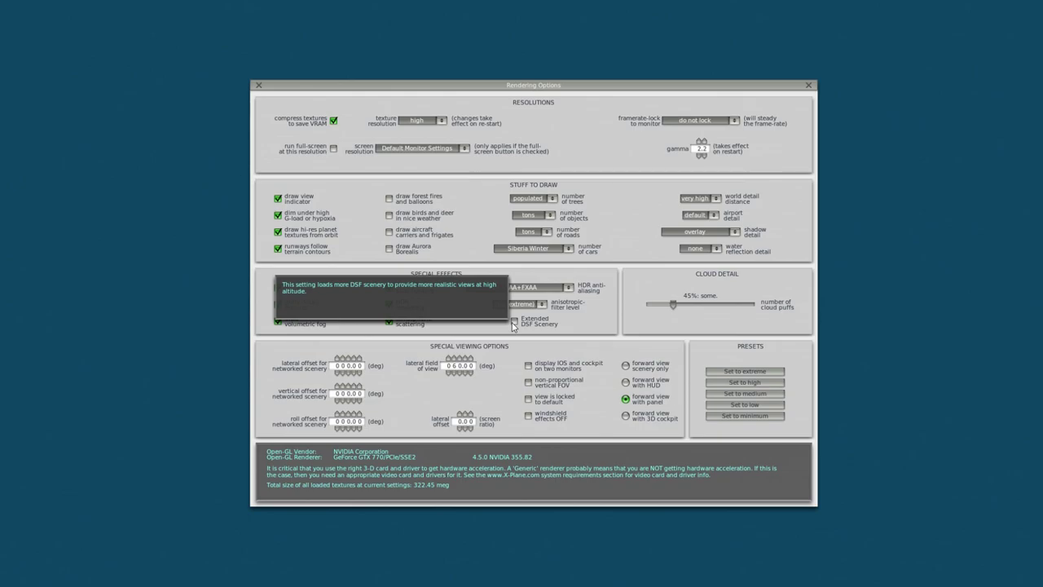
{"action": "left_click", "coordinate": [513, 322]}
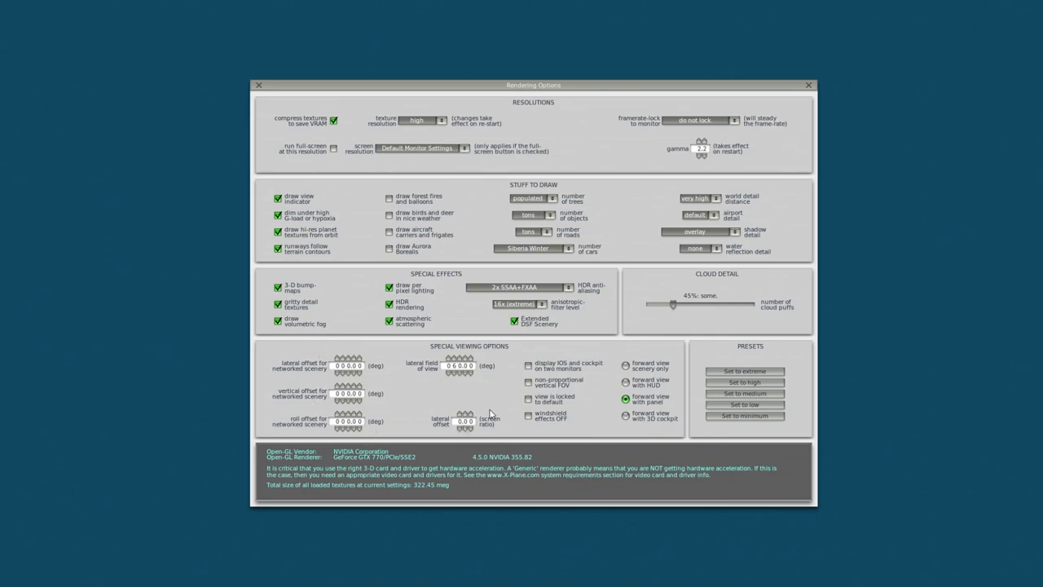
{"action": "left_click", "coordinate": [453, 358]}
{"action": "left_click", "coordinate": [460, 357]}
{"action": "left_click", "coordinate": [460, 357]}
{"action": "left_click", "coordinate": [460, 357]}
{"action": "left_click", "coordinate": [461, 358]}
{"action": "left_click", "coordinate": [460, 357]}
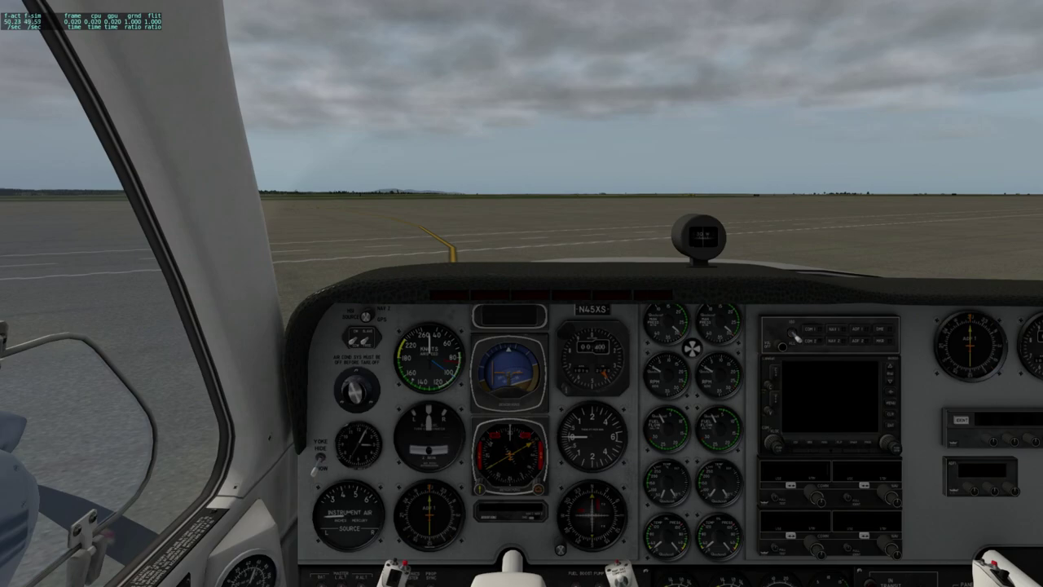
Switch to the 3-D Cockpit Command-Look view and examine the compass above the instrument panel up close.
{"action": "mouse_move", "coordinate": [320, 8]}
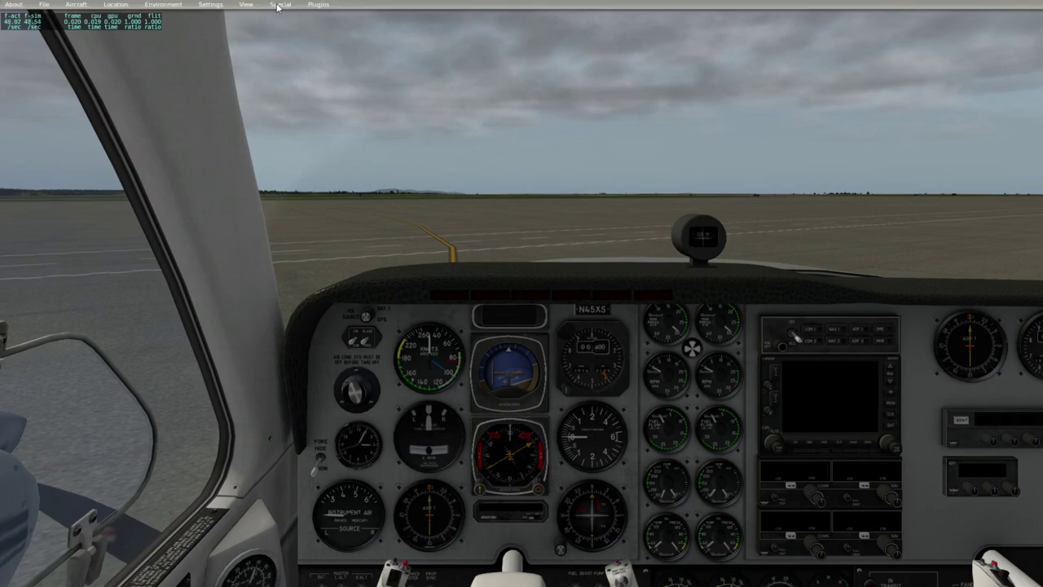
{"action": "left_click", "coordinate": [278, 7]}
{"action": "mouse_move", "coordinate": [246, 6]}
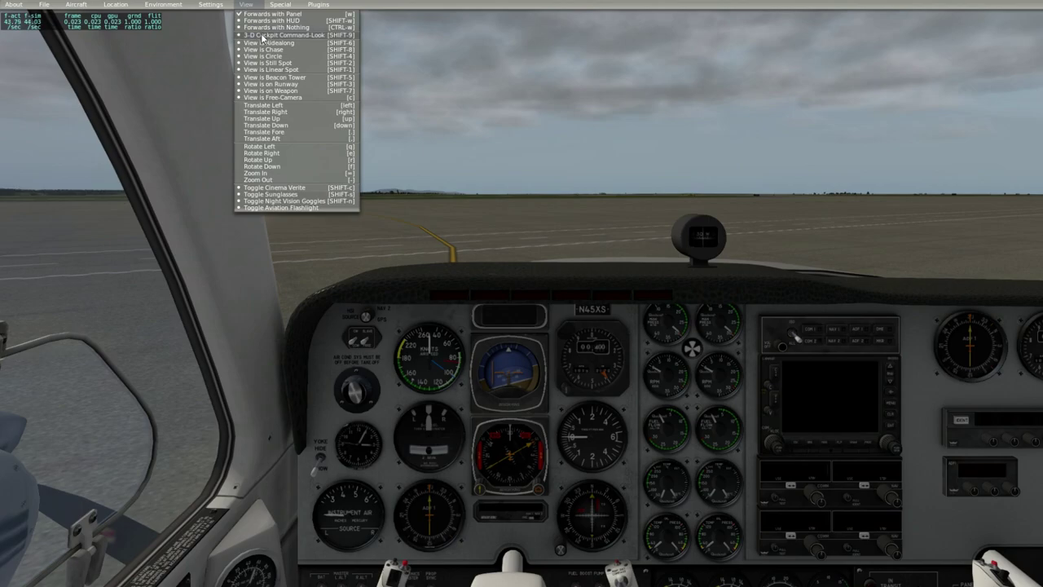
{"action": "left_click", "coordinate": [265, 38]}
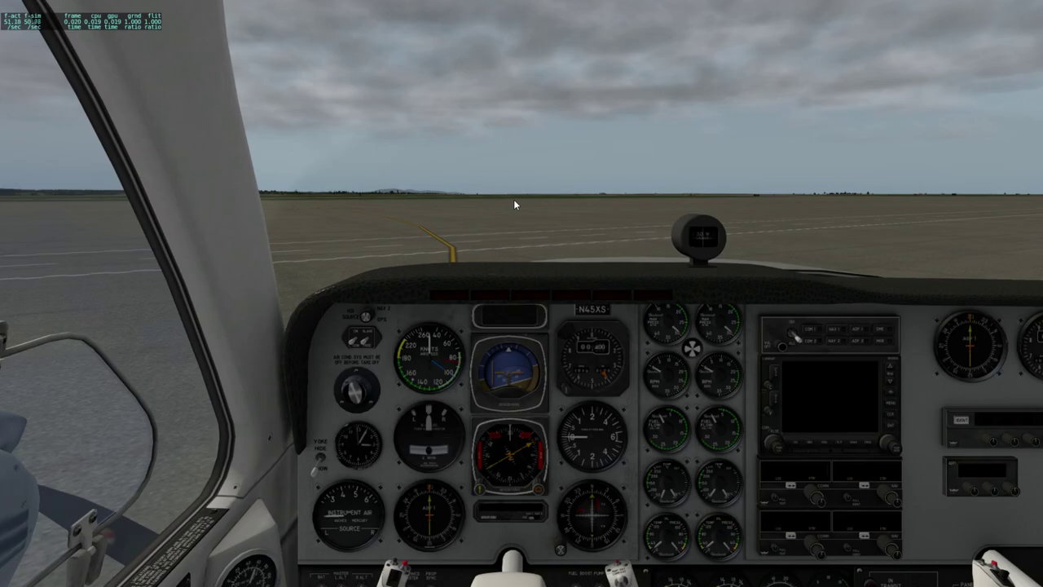
{"action": "left_click_drag", "start_coordinate": [512, 196], "coordinate": [662, 242]}
{"action": "scroll", "coordinate": [663, 243], "scroll_direction": "up", "scroll_amount": 10}
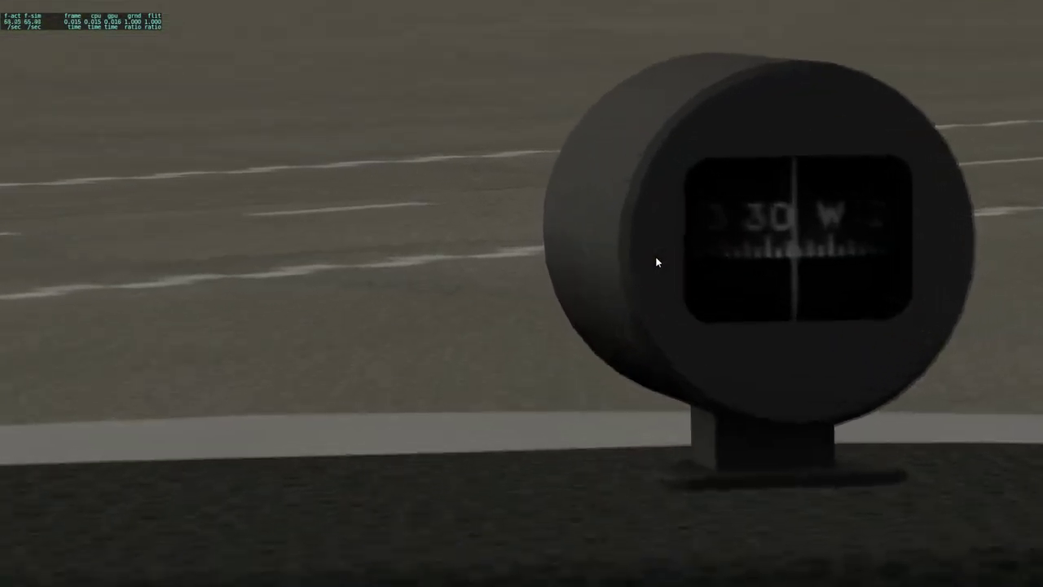
{"action": "scroll", "coordinate": [658, 261], "scroll_direction": "down", "scroll_amount": 5}
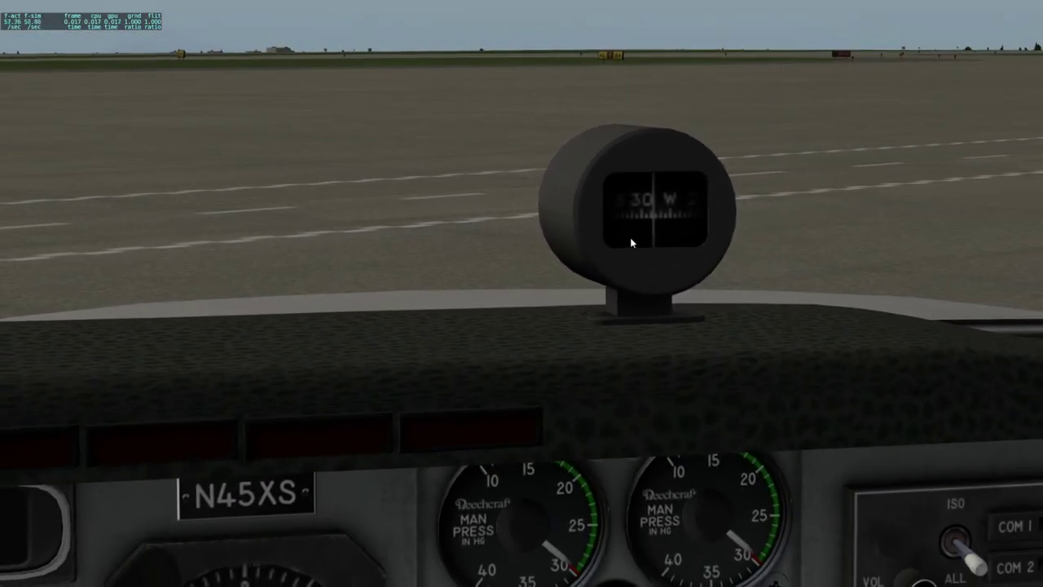
{"action": "scroll", "coordinate": [629, 237], "scroll_direction": "down", "scroll_amount": 5}
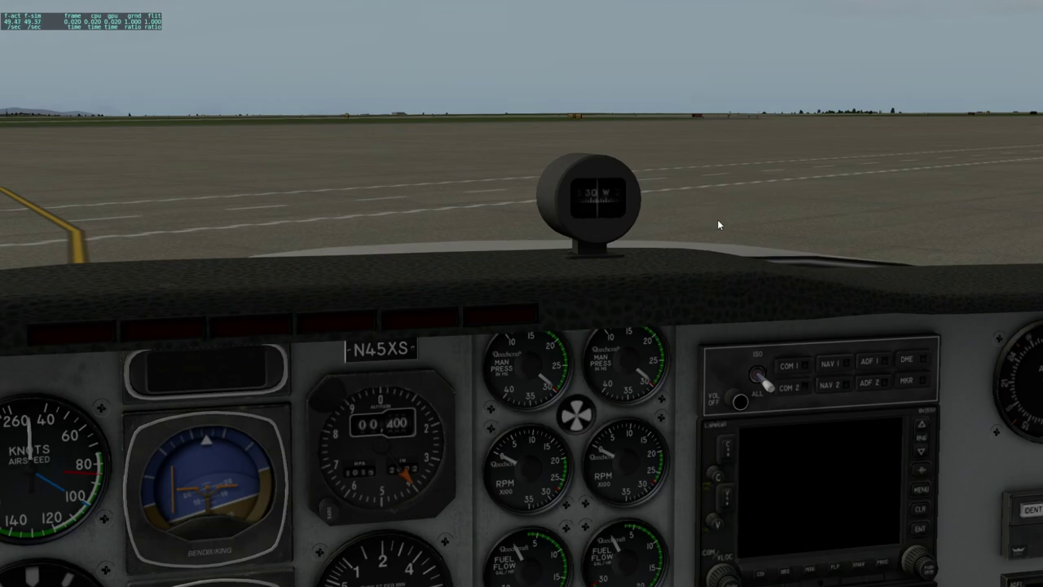
Look out of the cockpit at the terminal and parked airliners up close, then face the instrument panel again.
{"action": "left_click_drag", "start_coordinate": [717, 219], "coordinate": [483, 207]}
{"action": "scroll", "coordinate": [481, 208], "scroll_direction": "up", "scroll_amount": 5}
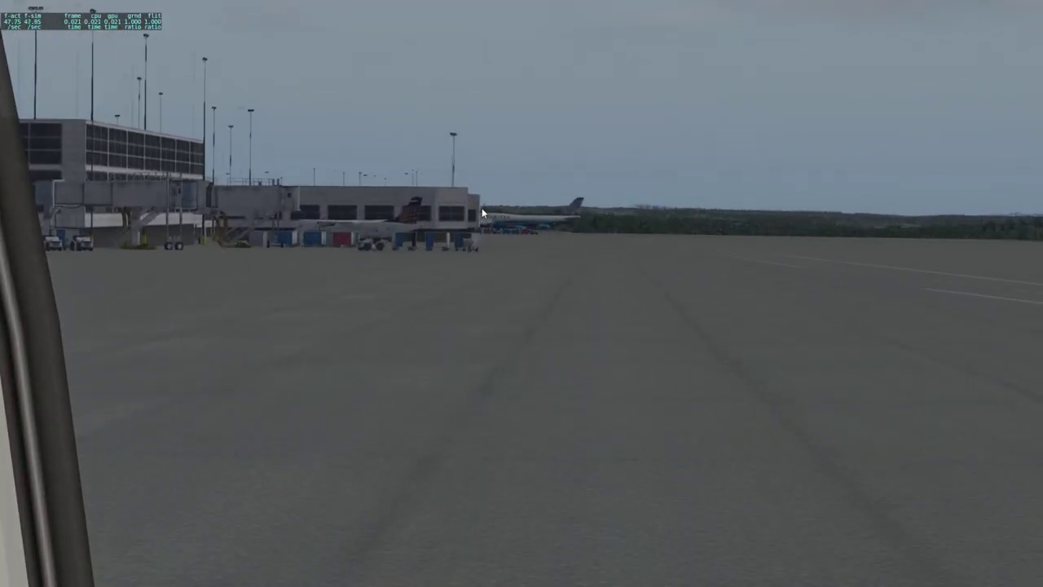
{"action": "scroll", "coordinate": [479, 207], "scroll_direction": "up", "scroll_amount": 3}
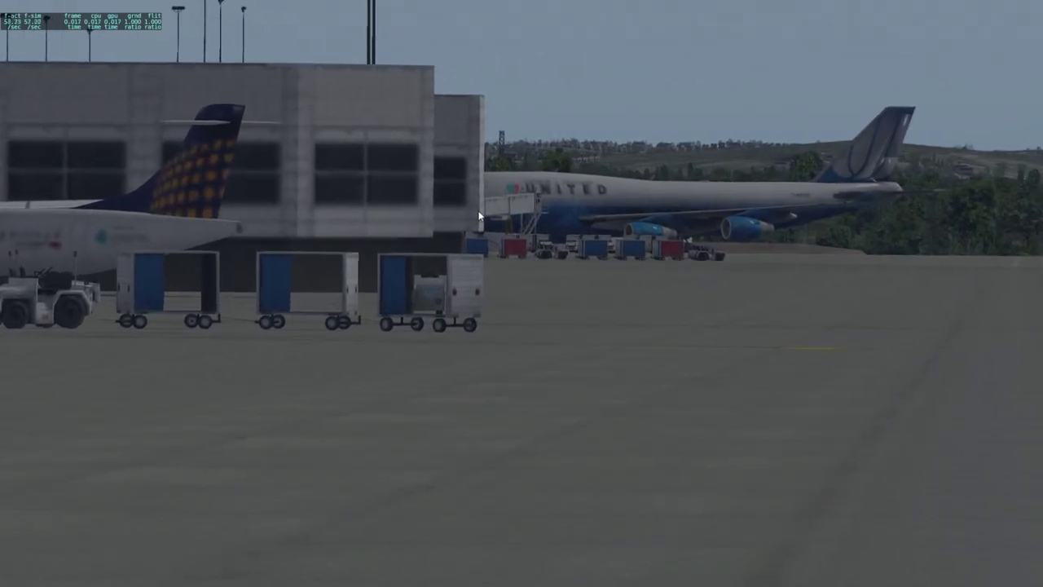
{"action": "scroll", "coordinate": [457, 218], "scroll_direction": "down", "scroll_amount": 2}
{"action": "scroll", "coordinate": [464, 226], "scroll_direction": "down", "scroll_amount": 5}
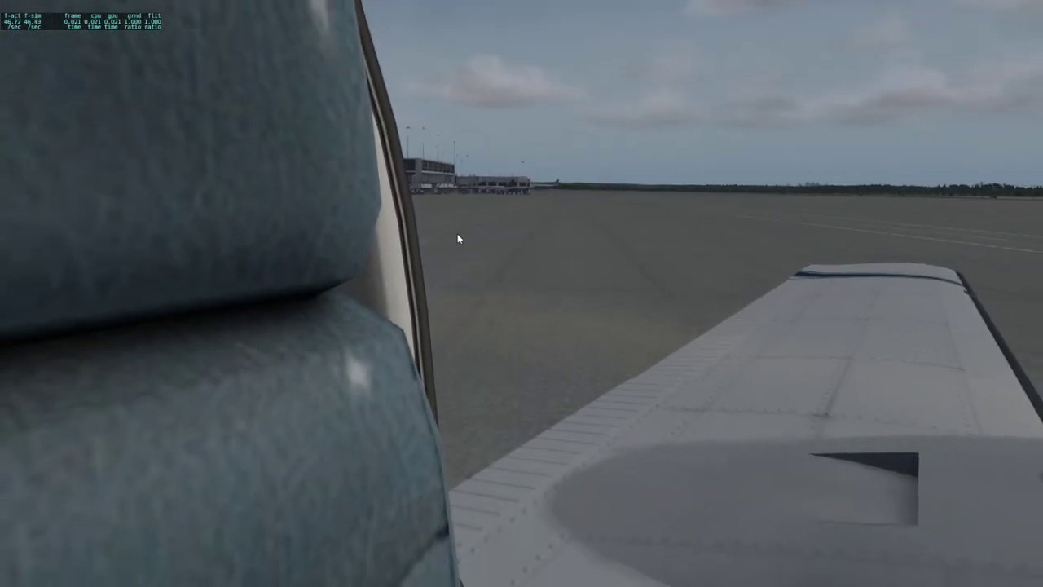
{"action": "left_click_drag", "start_coordinate": [411, 231], "coordinate": [780, 237]}
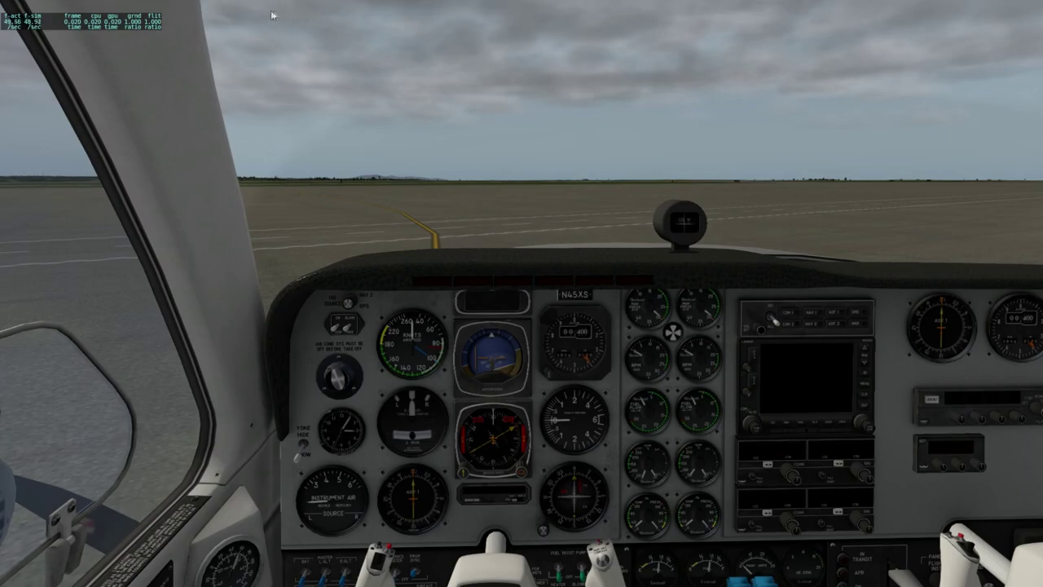
Switch to the external Circle view and inspect the aircraft and airport surroundings from several sides.
{"action": "left_click", "coordinate": [211, 4]}
{"action": "mouse_move", "coordinate": [245, 7]}
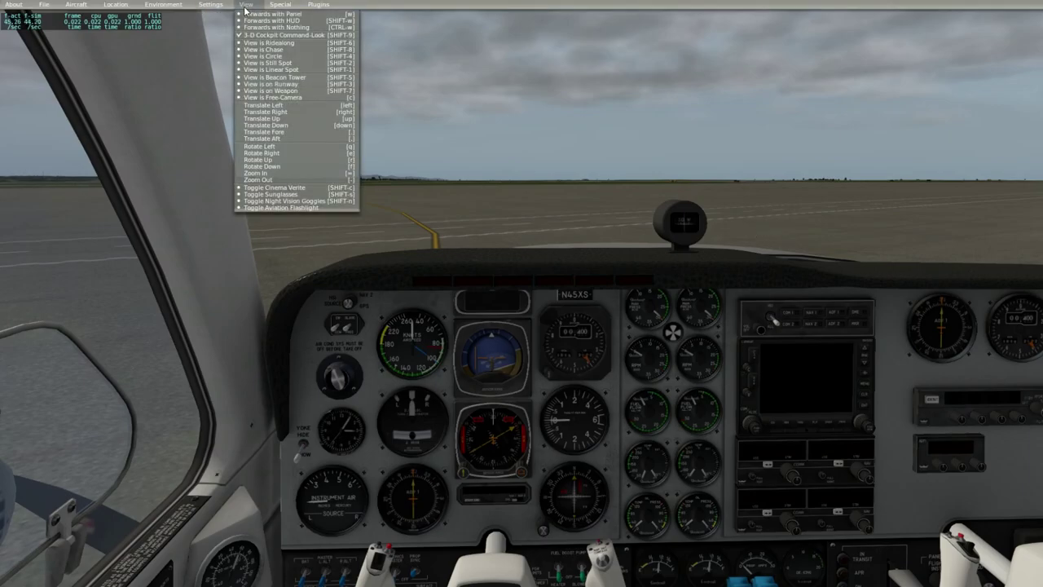
{"action": "left_click", "coordinate": [265, 63]}
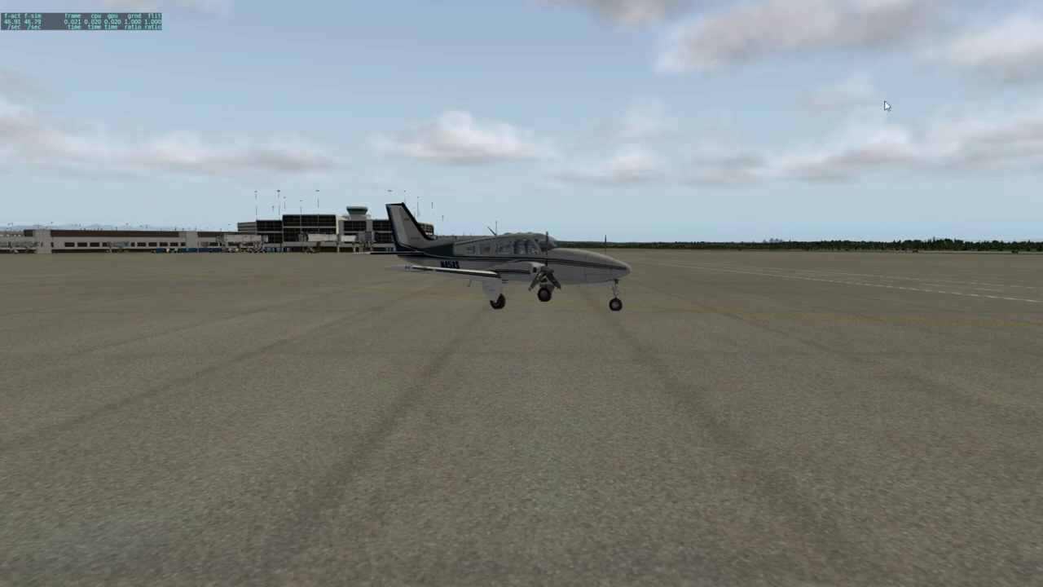
{"action": "left_click_drag", "start_coordinate": [915, 93], "coordinate": [575, 147]}
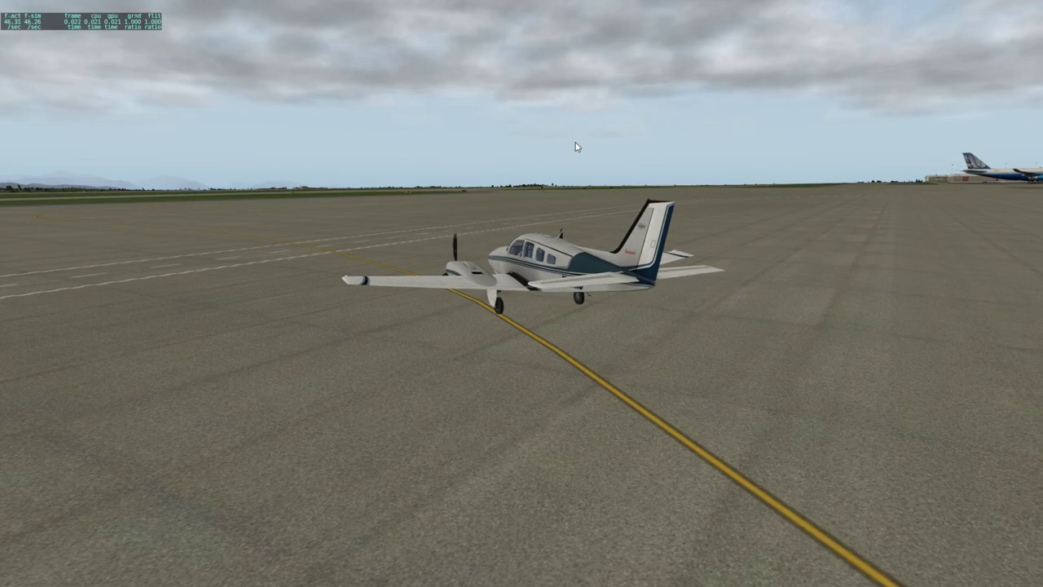
{"action": "left_click_drag", "start_coordinate": [339, 196], "coordinate": [506, 194]}
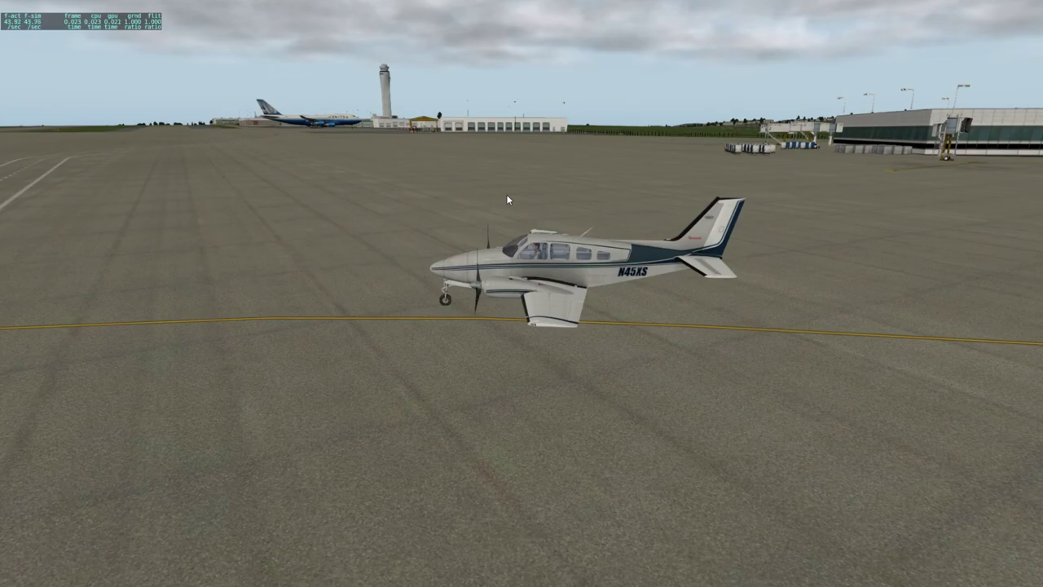
{"action": "left_click_drag", "start_coordinate": [459, 225], "coordinate": [515, 204]}
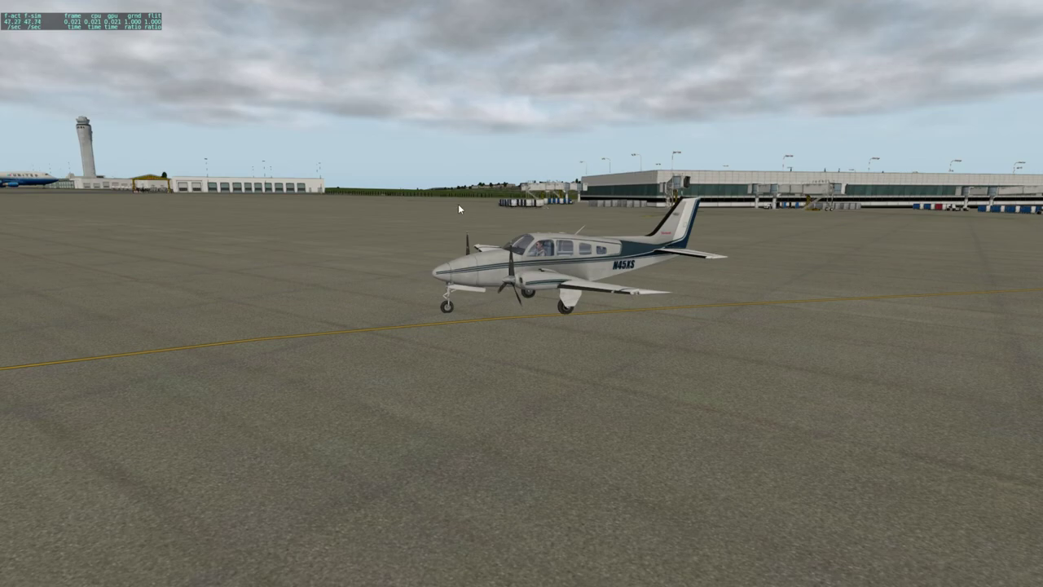
{"action": "key", "text": "shift+5"}
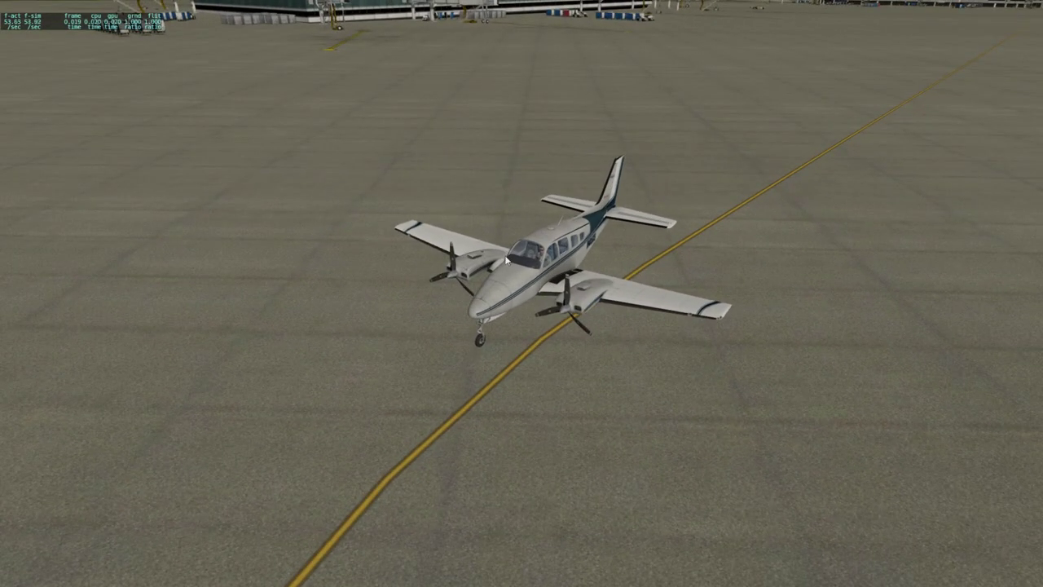
Examine the aircraft's rendering at close range and the airport scenery from far out, ending on a low close-up of the aircraft.
{"action": "scroll", "coordinate": [507, 256], "scroll_direction": "up", "scroll_amount": 5}
{"action": "scroll", "coordinate": [594, 295], "scroll_direction": "down", "scroll_amount": 5}
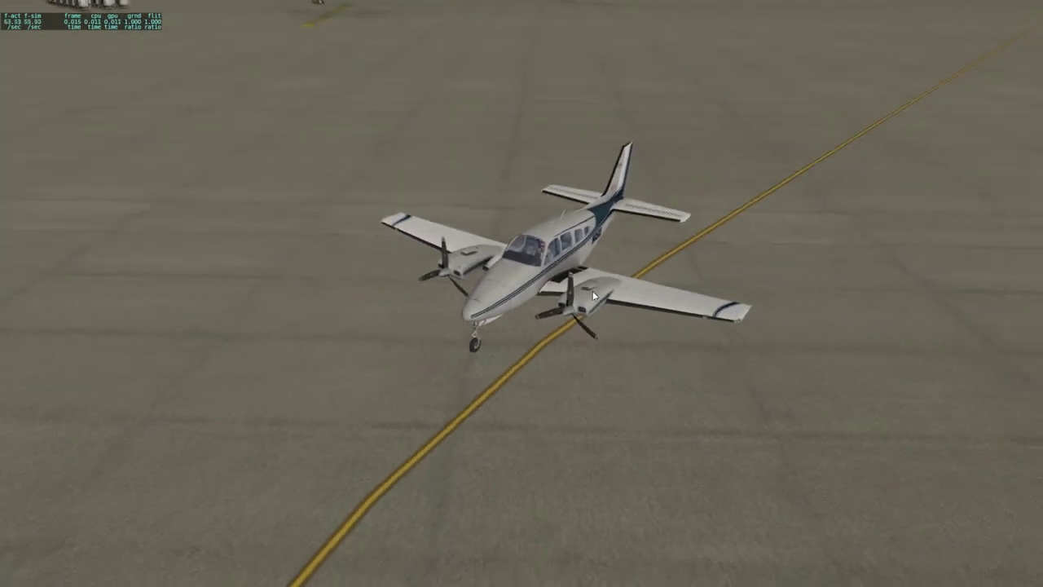
{"action": "scroll", "coordinate": [594, 296], "scroll_direction": "down", "scroll_amount": 3}
{"action": "scroll", "coordinate": [592, 296], "scroll_direction": "up", "scroll_amount": 6}
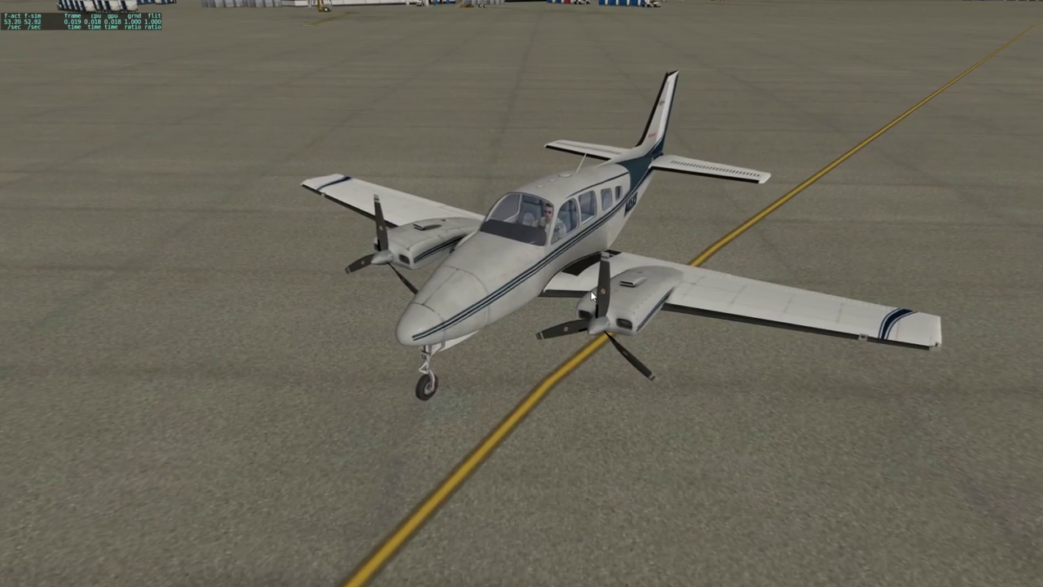
{"action": "scroll", "coordinate": [594, 298], "scroll_direction": "down", "scroll_amount": 6}
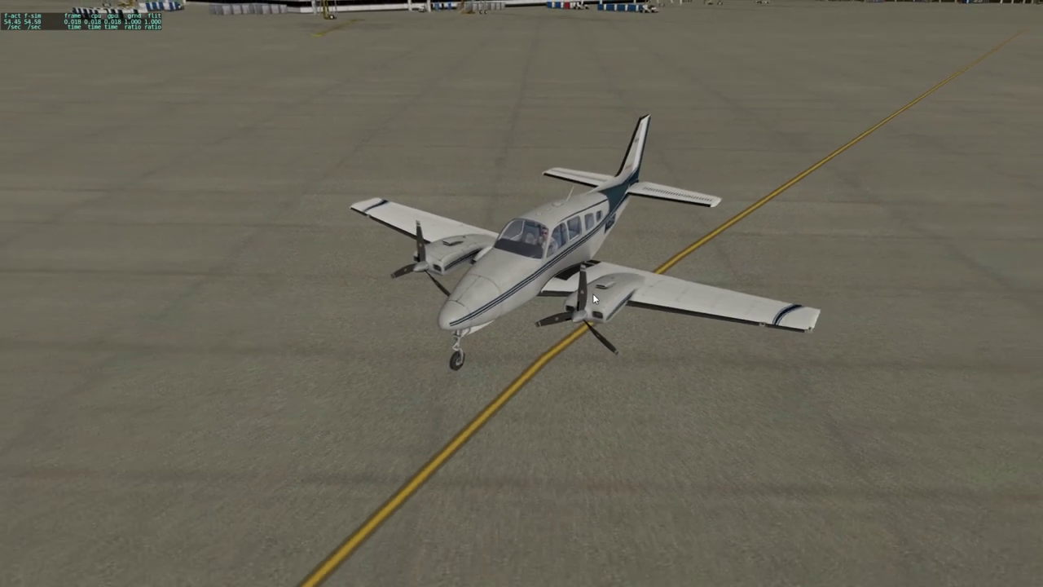
{"action": "scroll", "coordinate": [593, 298], "scroll_direction": "down", "scroll_amount": 2}
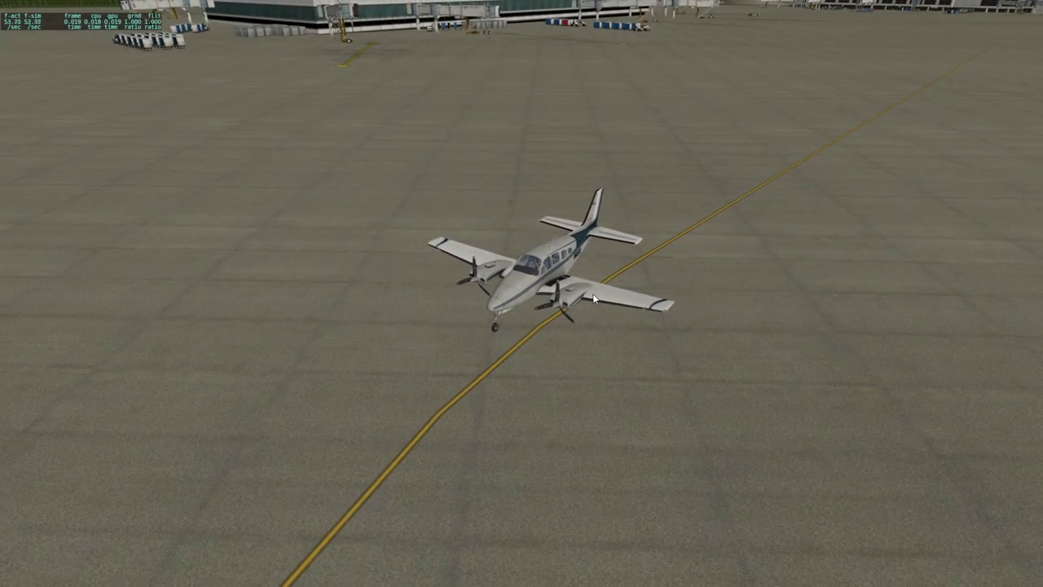
{"action": "scroll", "coordinate": [593, 298], "scroll_direction": "down", "scroll_amount": 15}
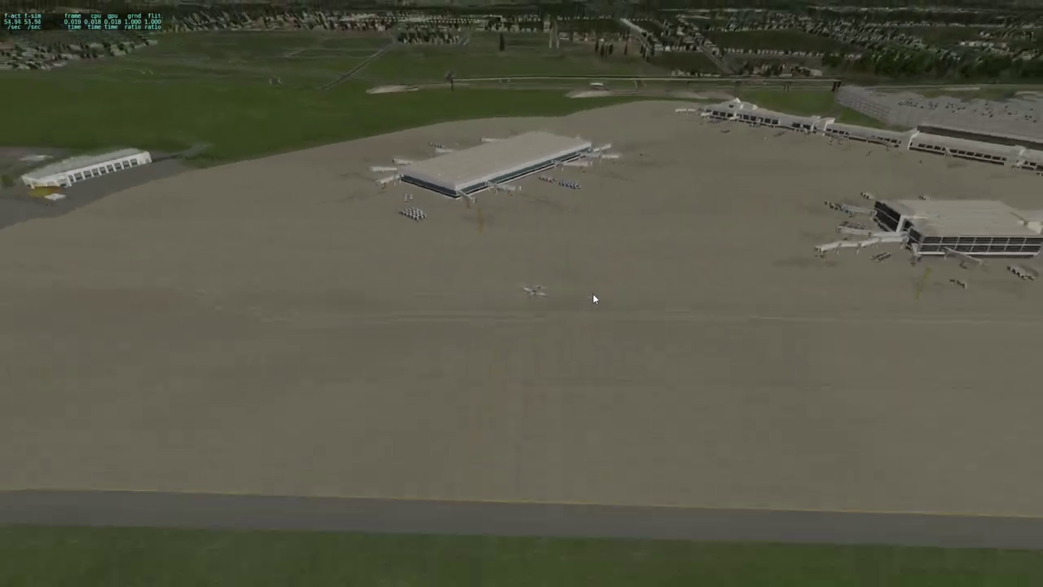
{"action": "scroll", "coordinate": [592, 298], "scroll_direction": "up", "scroll_amount": 12}
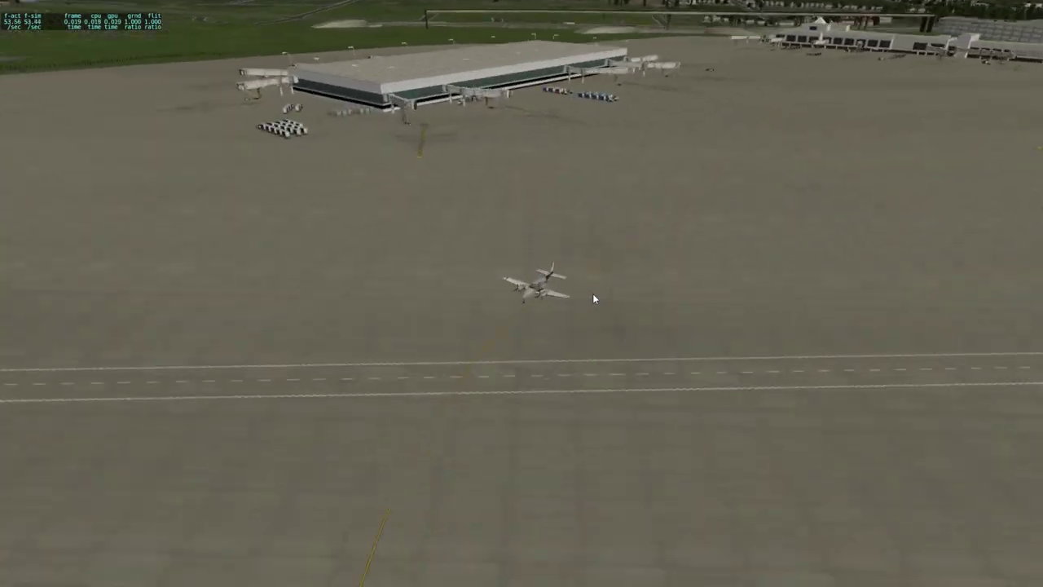
{"action": "scroll", "coordinate": [593, 299], "scroll_direction": "up", "scroll_amount": 10}
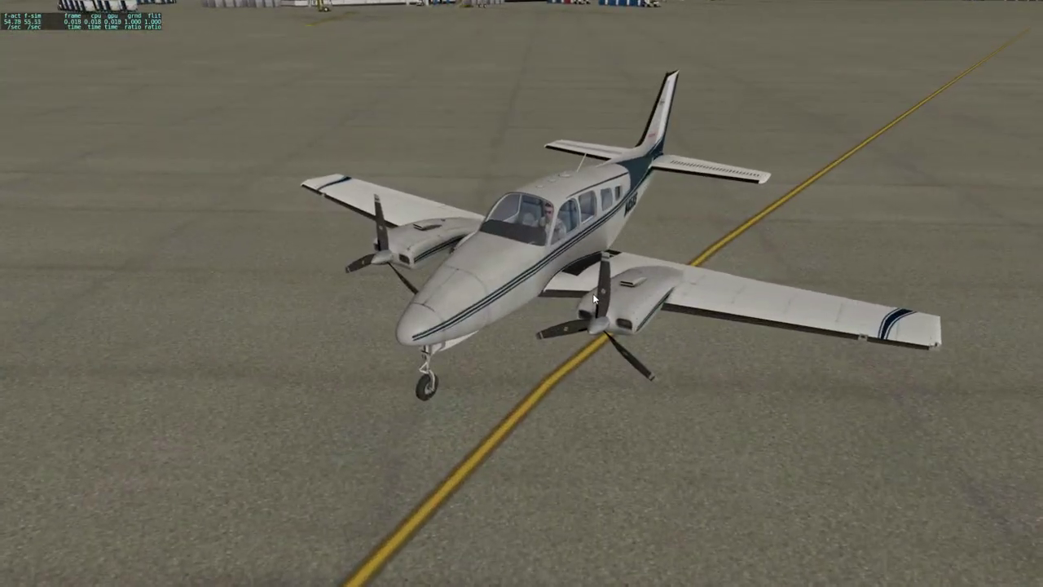
{"action": "left_click_drag", "start_coordinate": [658, 304], "coordinate": [637, 252]}
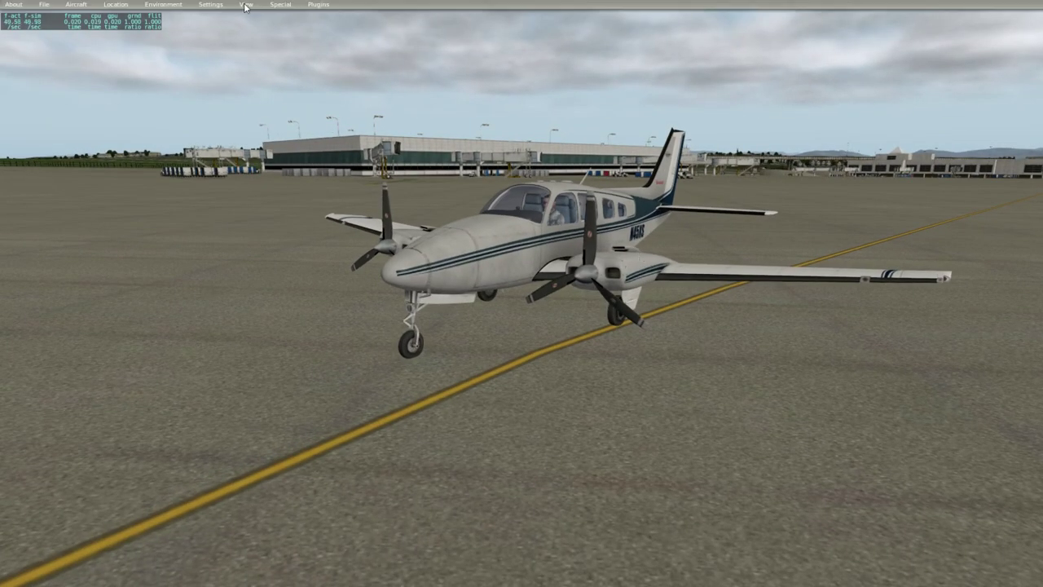
Switch to the Free-Camera view and survey the airport, terminals and distant scenery from above.
{"action": "left_click", "coordinate": [254, 5]}
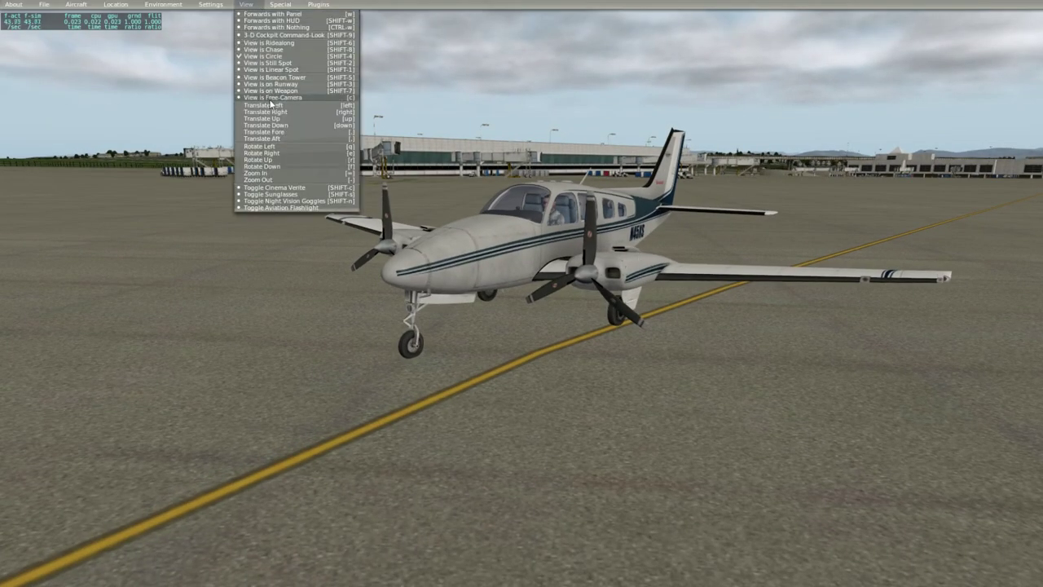
{"action": "left_click", "coordinate": [592, 108]}
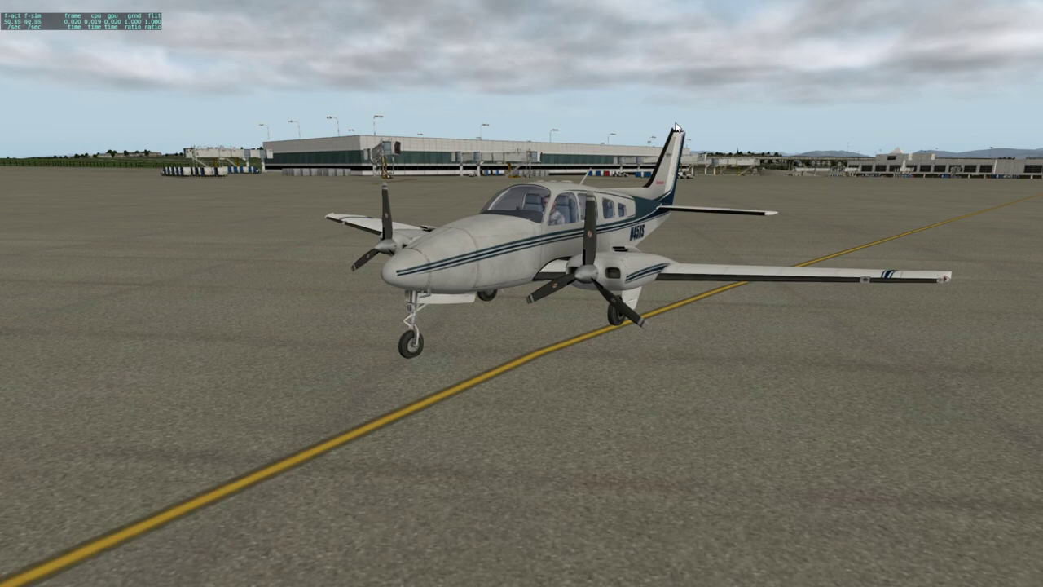
{"action": "scroll", "coordinate": [675, 126], "scroll_direction": "down", "scroll_amount": 10}
{"action": "left_click_drag", "start_coordinate": [508, 165], "coordinate": [540, 253]}
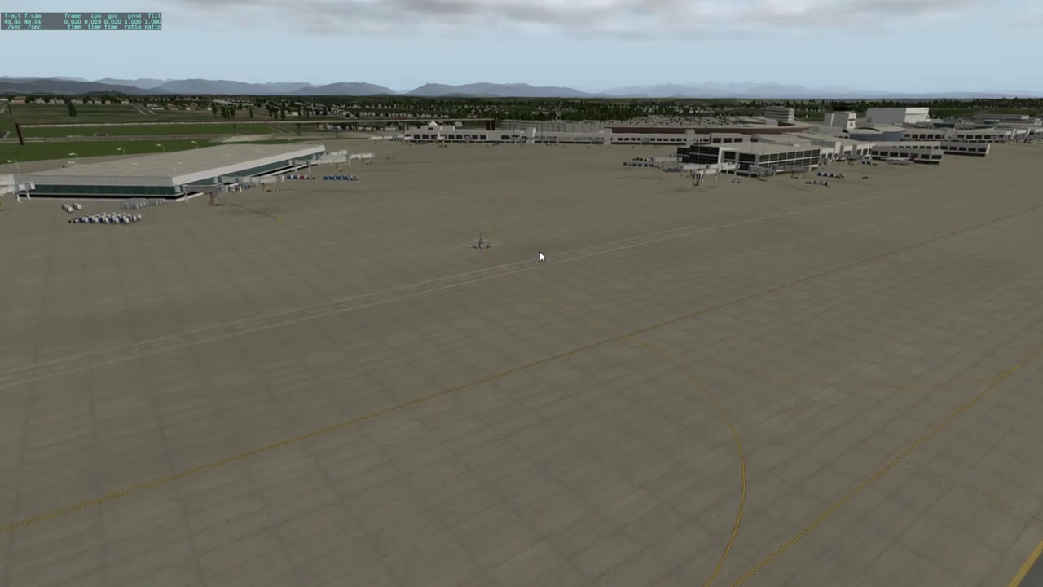
{"action": "scroll", "coordinate": [539, 256], "scroll_direction": "up", "scroll_amount": 5}
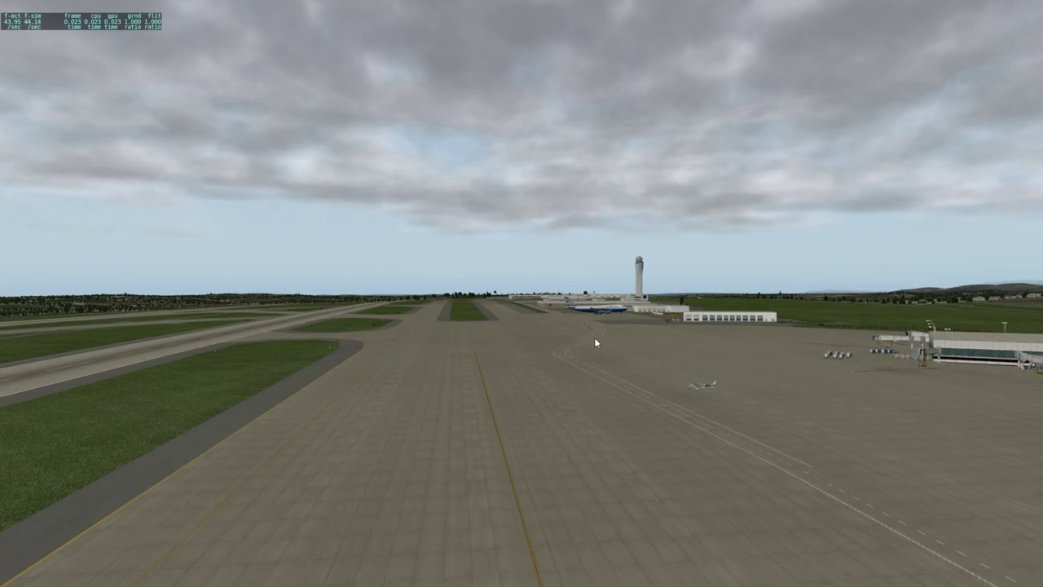
Return to the 3-D Cockpit Command-Look view and look closer at the instrument panel.
{"action": "mouse_move", "coordinate": [312, 6]}
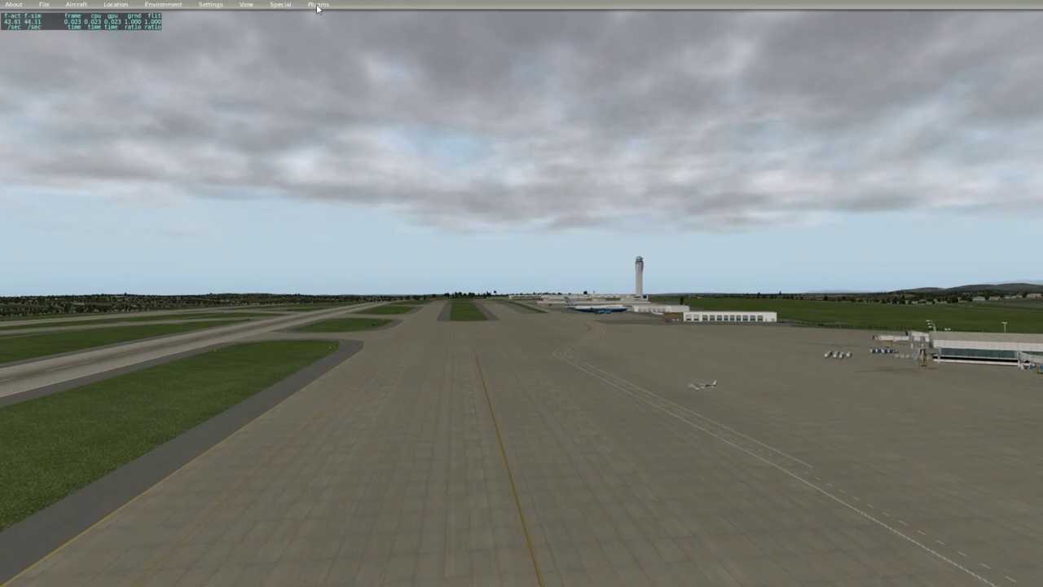
{"action": "mouse_move", "coordinate": [253, 6]}
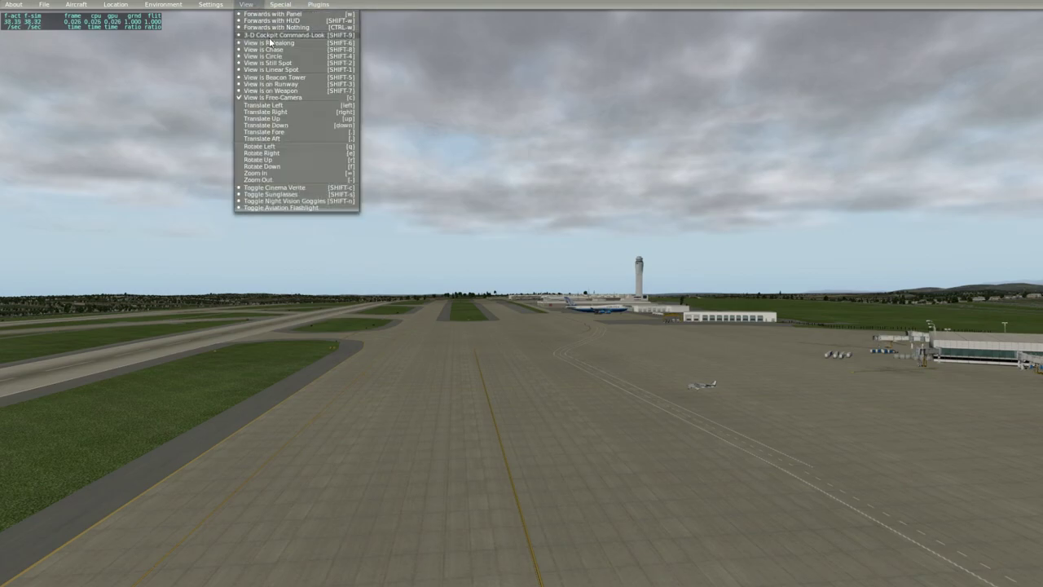
{"action": "left_click", "coordinate": [272, 36]}
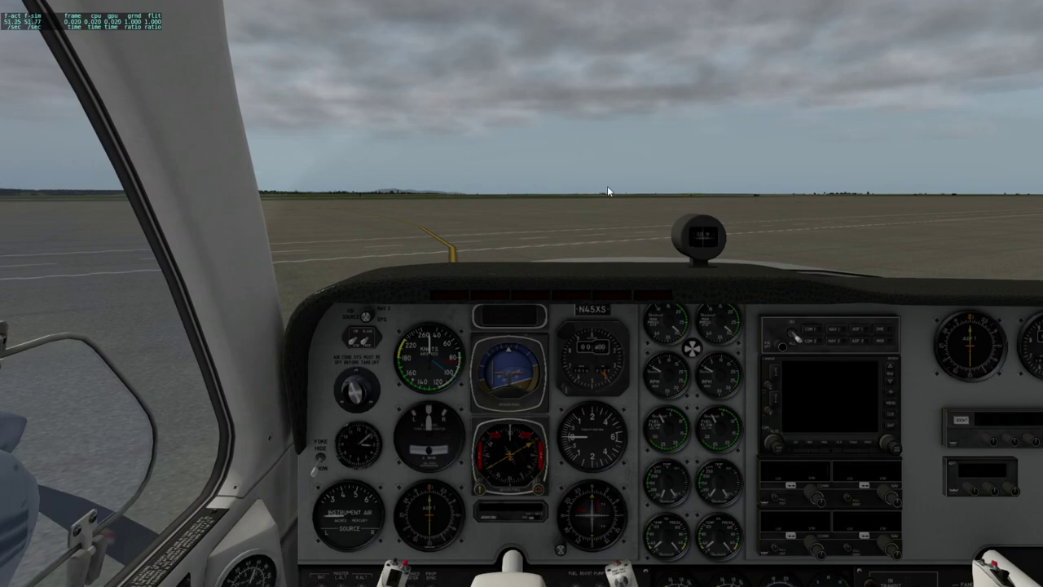
{"action": "scroll", "coordinate": [603, 191], "scroll_direction": "up", "scroll_amount": 3}
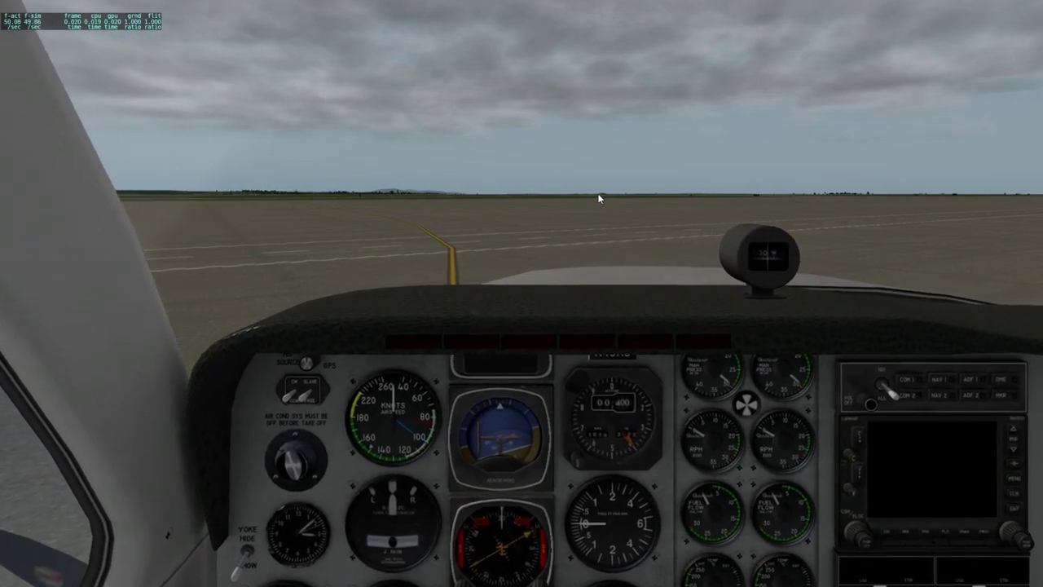
Examine the full cockpit instrument panel, trying different zoom levels, sideways positions and tilts of the 3-D cockpit view.
{"action": "scroll", "coordinate": [599, 198], "scroll_direction": "down", "scroll_amount": 5}
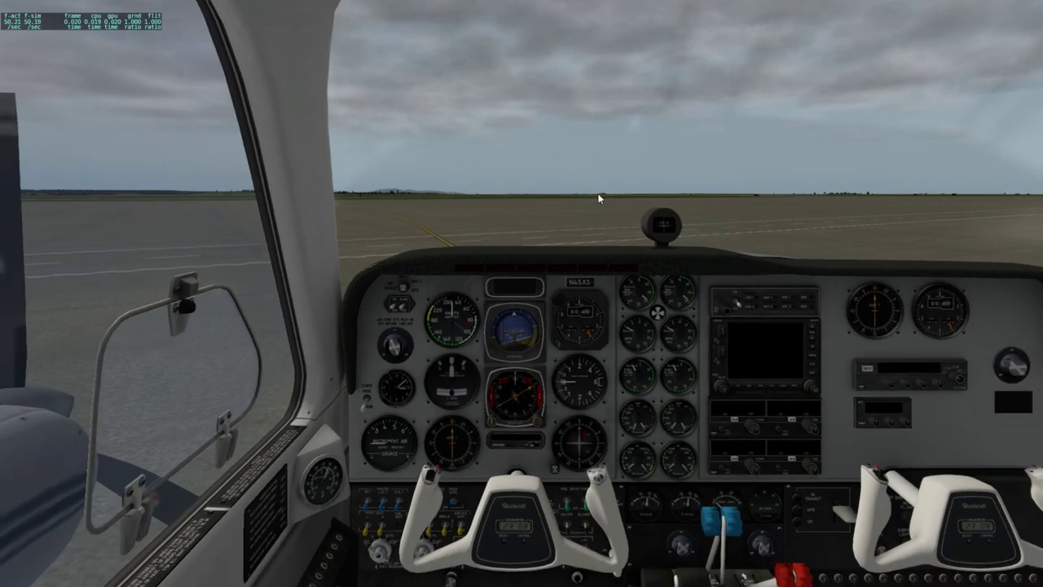
{"action": "key", "text": "period"}
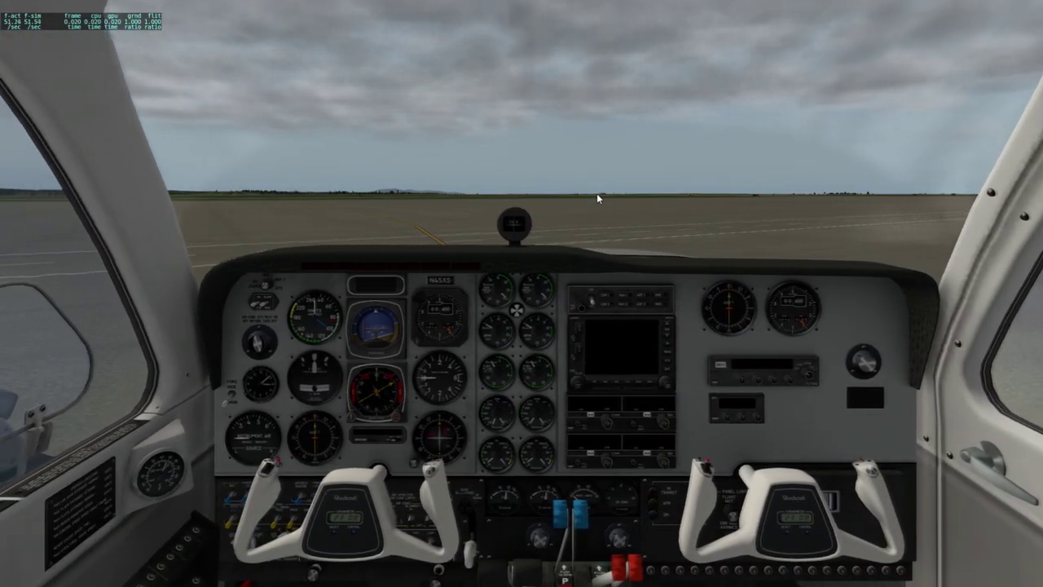
{"action": "key", "text": "comma"}
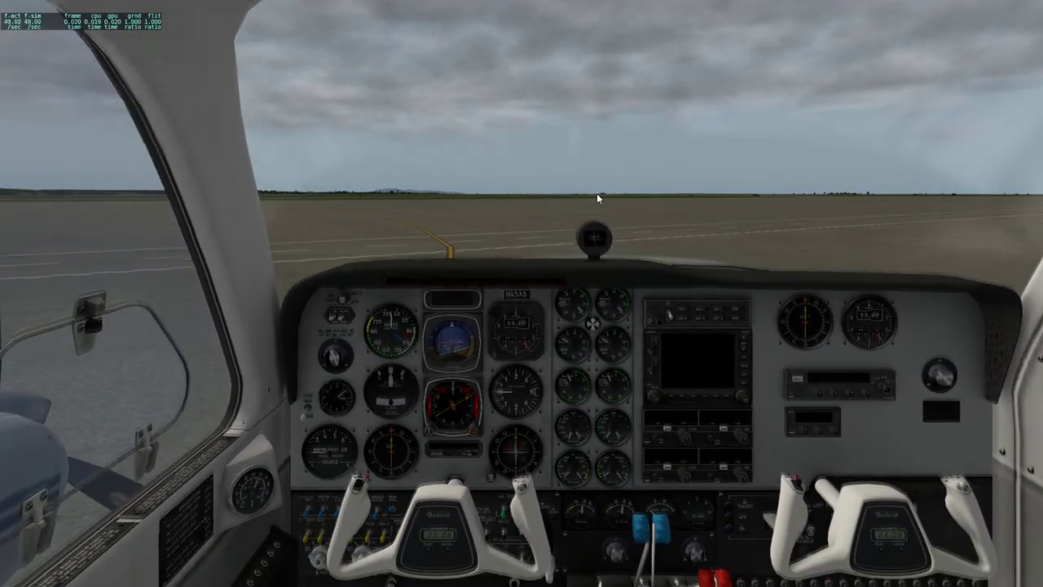
{"action": "key", "text": "f"}
{"action": "scroll", "coordinate": [585, 198], "scroll_direction": "up", "scroll_amount": 4}
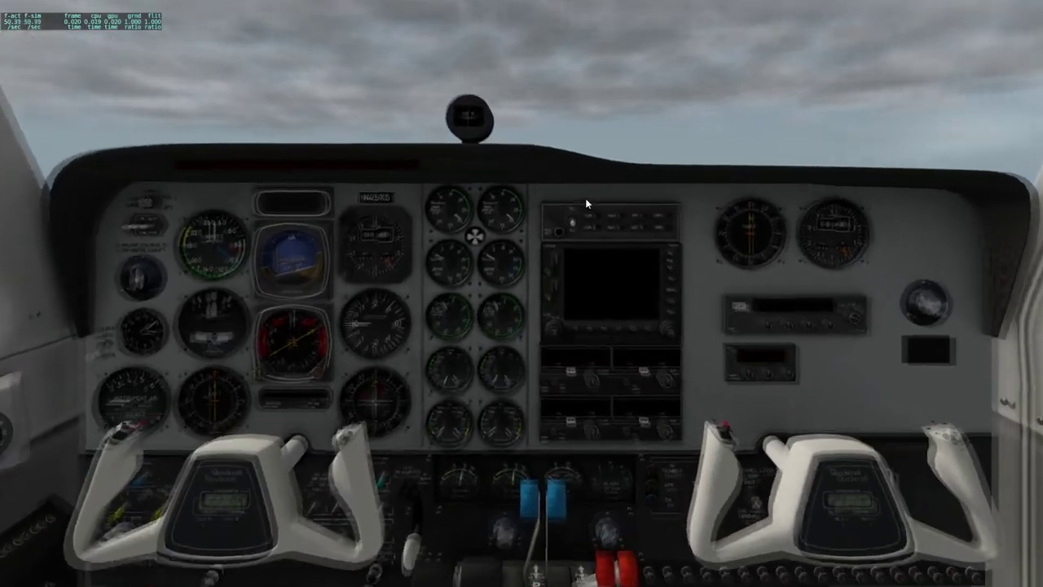
{"action": "scroll", "coordinate": [585, 198], "scroll_direction": "down", "scroll_amount": 3}
Look around the cabin and out over the wing, and return to the forward cockpit by alternating Chase and 3-D Cockpit views.
{"action": "left_click_drag", "start_coordinate": [585, 198], "coordinate": [689, 281]}
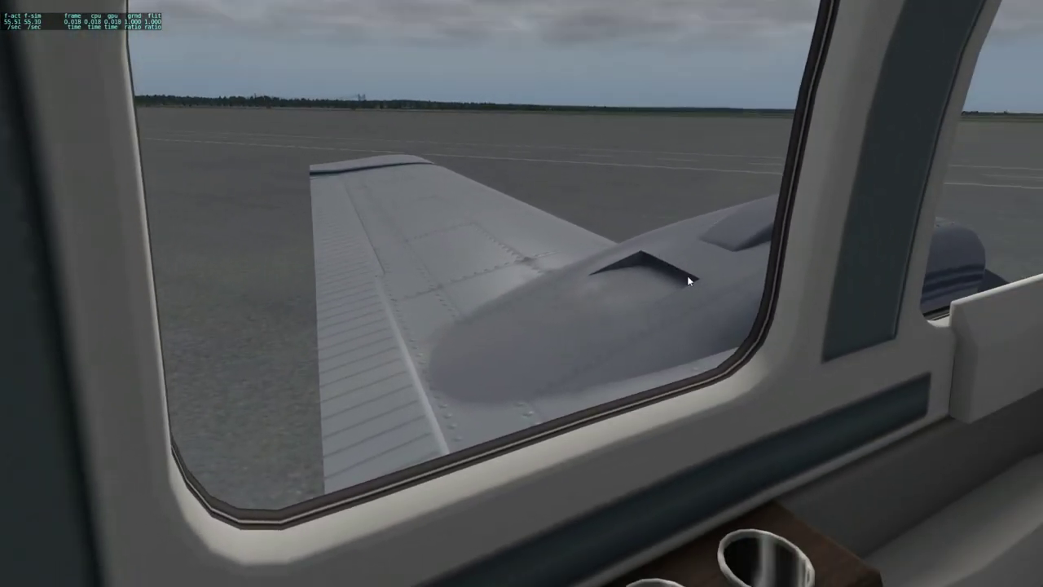
{"action": "left_click_drag", "start_coordinate": [556, 301], "coordinate": [650, 276]}
{"action": "key", "text": "shift+9"}
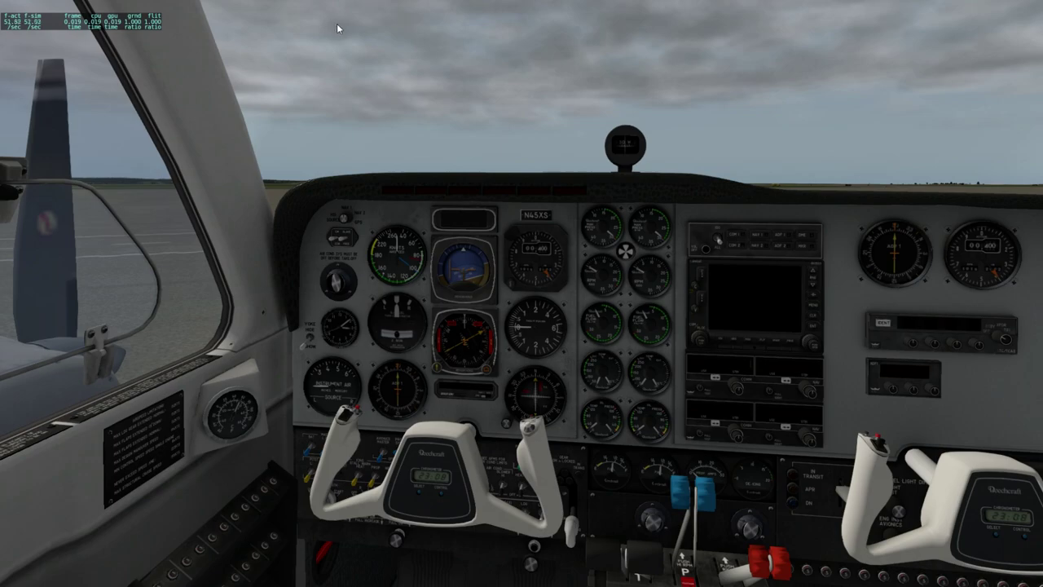
{"action": "key", "text": "shift+8"}
{"action": "key", "text": "shift+9"}
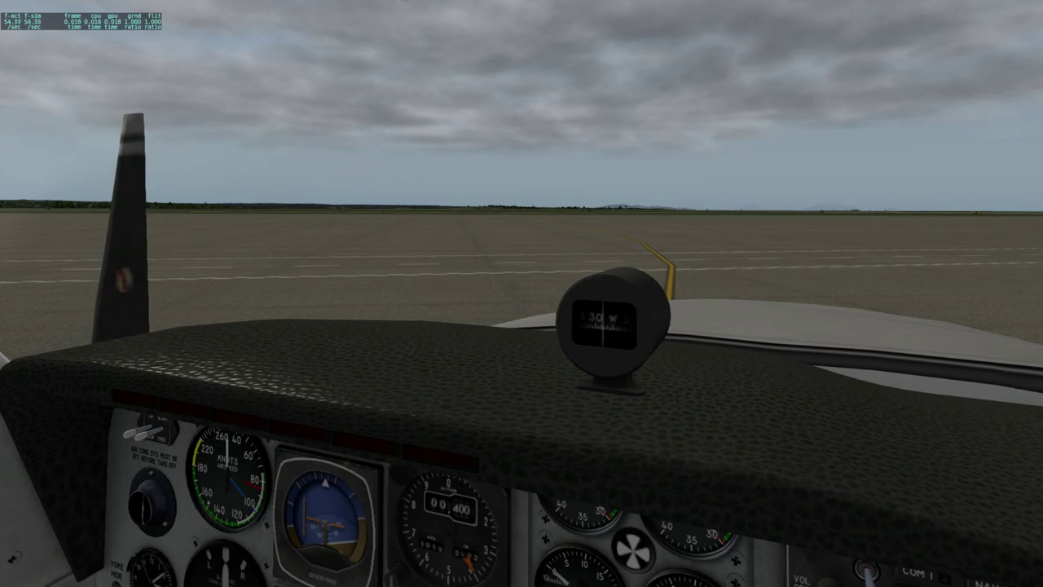
Reselect the 3-D Cockpit Command-Look view several times, looking out over the wing towards the terminal in between.
{"action": "left_click", "coordinate": [280, 4]}
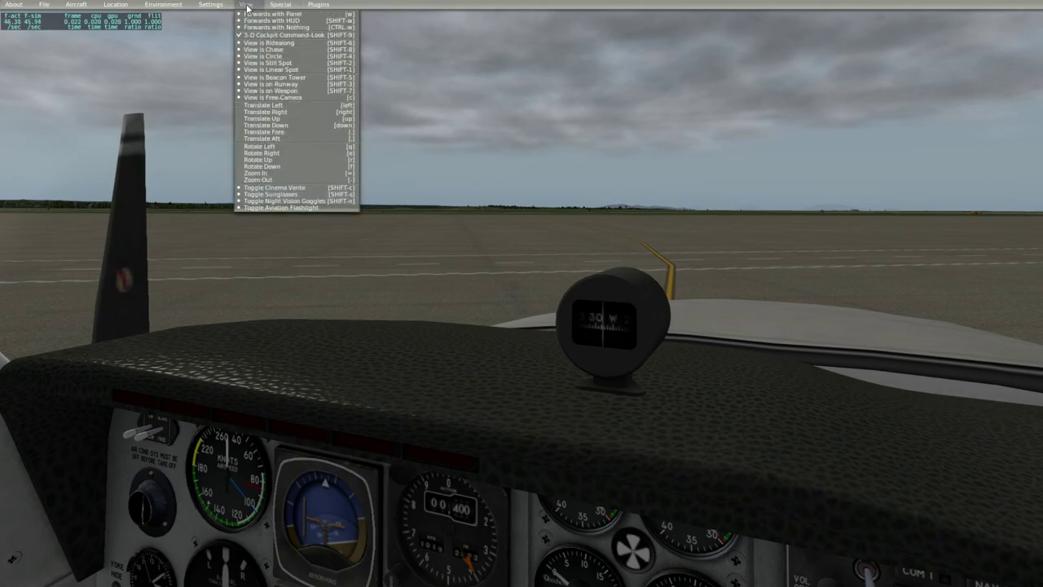
{"action": "left_click", "coordinate": [266, 35]}
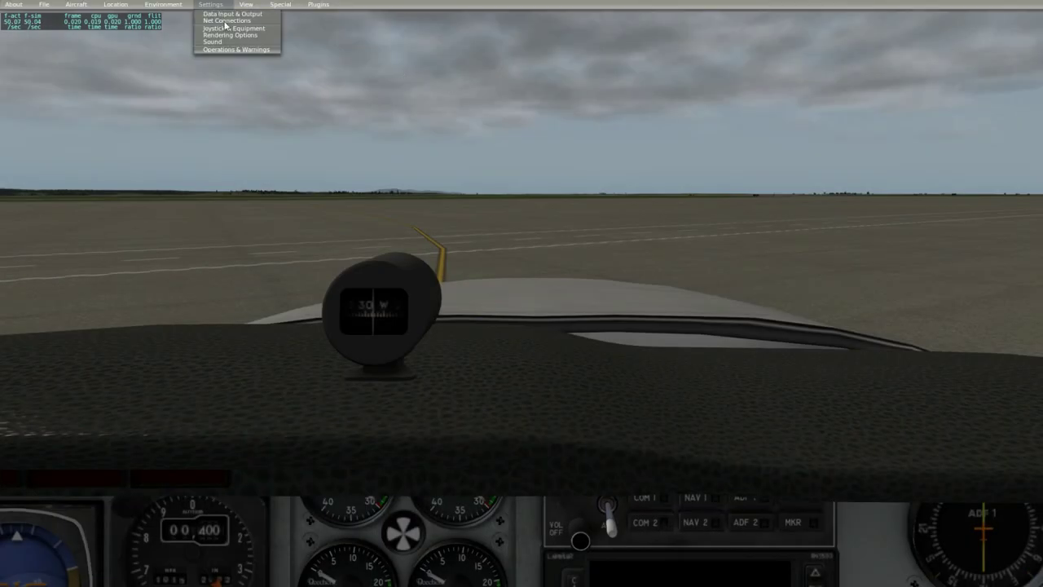
{"action": "left_click", "coordinate": [254, 5]}
{"action": "left_click", "coordinate": [261, 36]}
{"action": "left_click_drag", "start_coordinate": [668, 182], "coordinate": [534, 206]}
{"action": "key", "text": "period"}
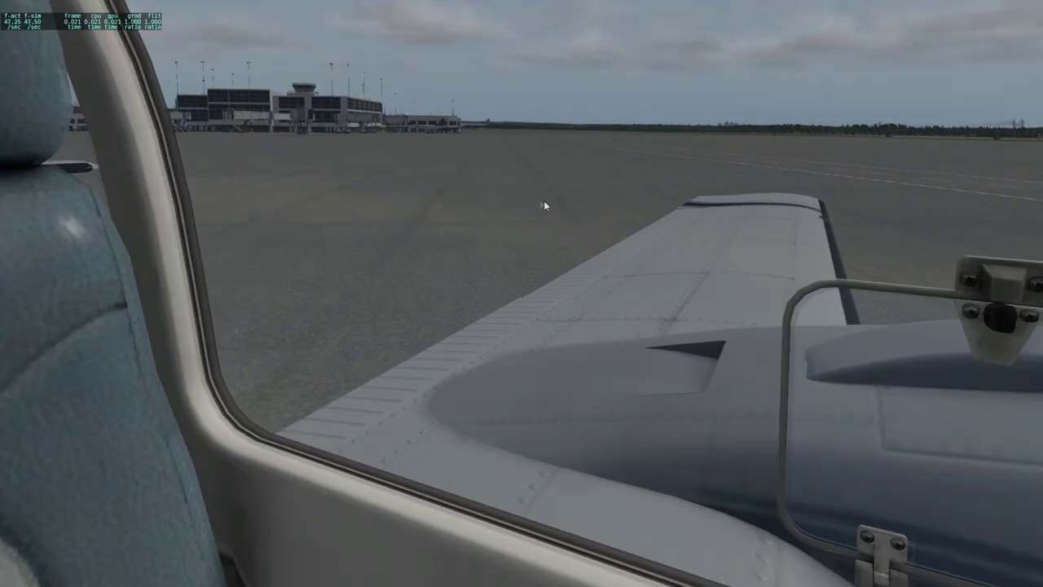
{"action": "left_click", "coordinate": [246, 5]}
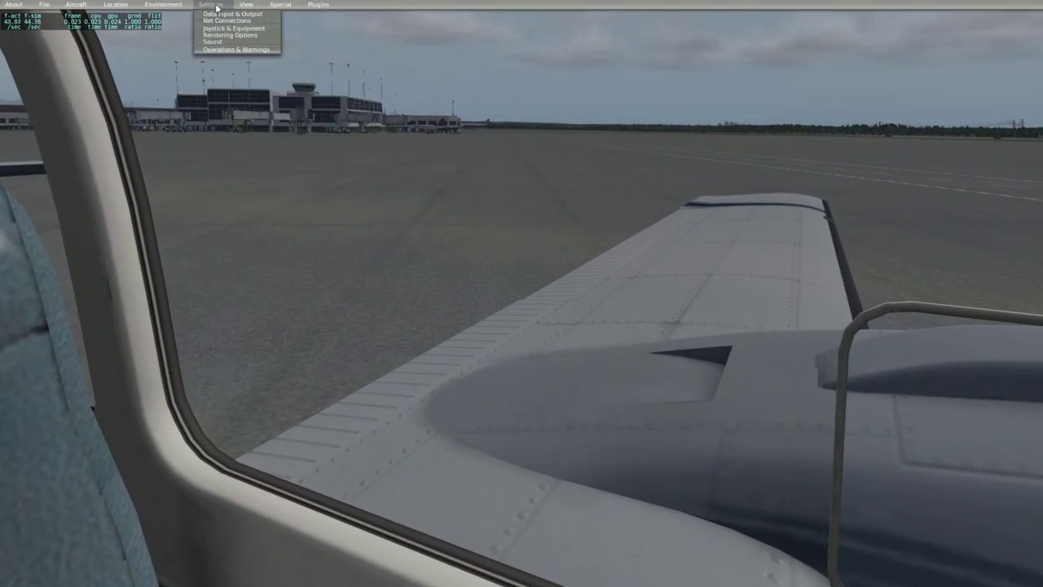
{"action": "left_click", "coordinate": [263, 36]}
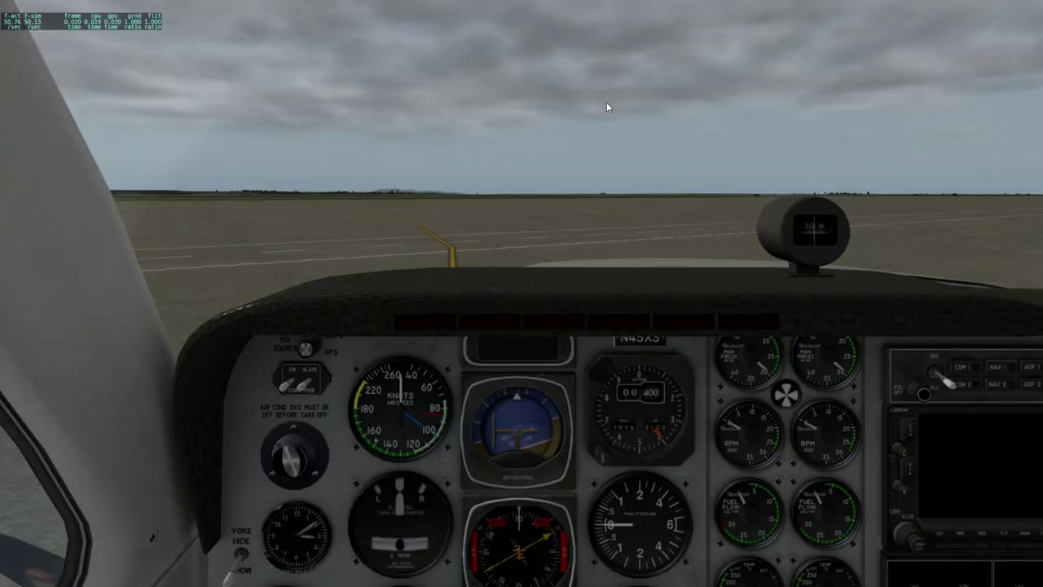
Look across the cockpit from the pilot's side to the co-pilot's side and out of the cabin window at the wing.
{"action": "key", "text": "e"}
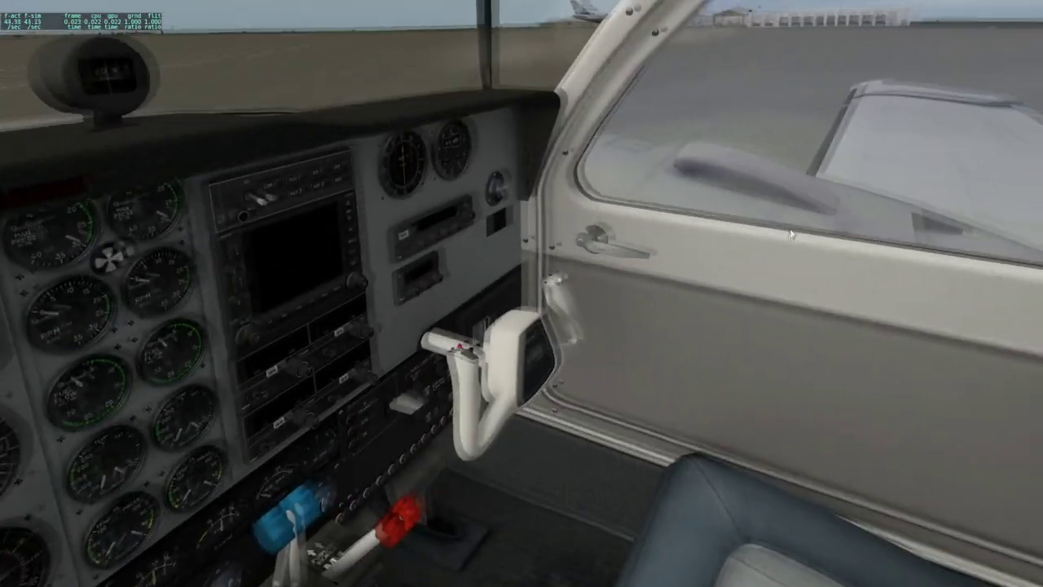
{"action": "key", "text": "q"}
{"action": "key", "text": "q"}
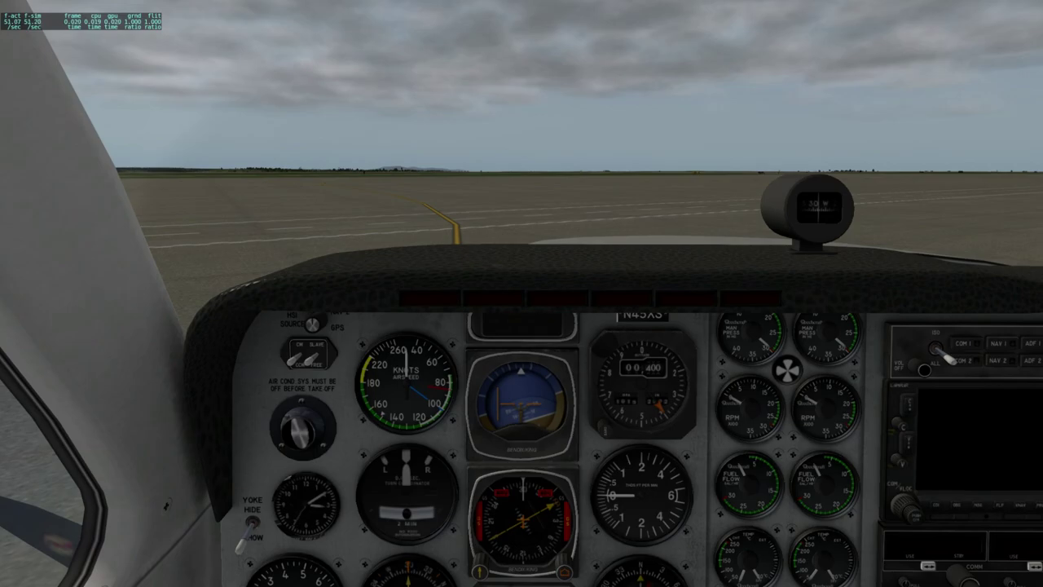
{"action": "key", "text": "e"}
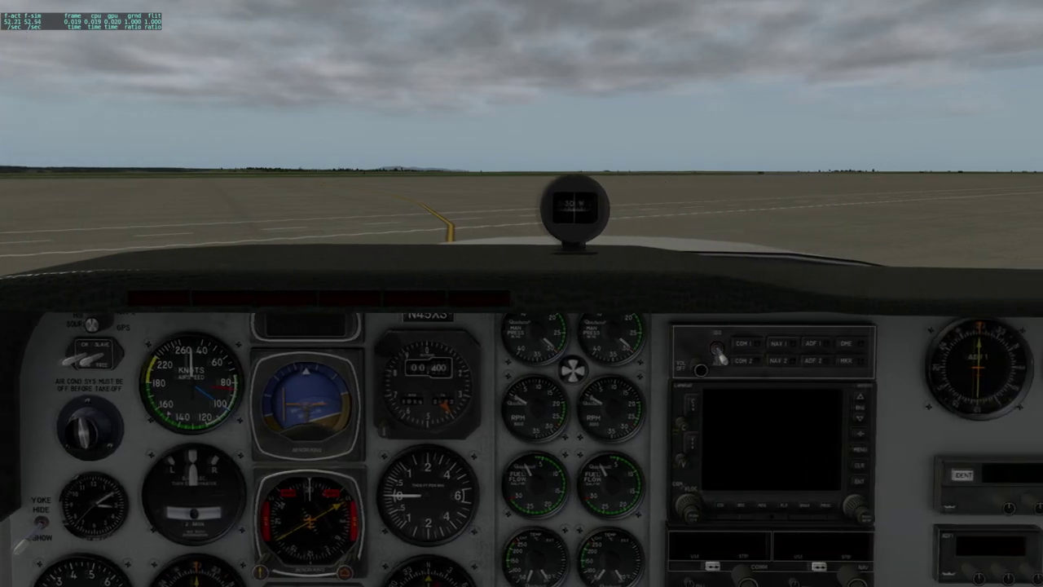
{"action": "key", "text": "e"}
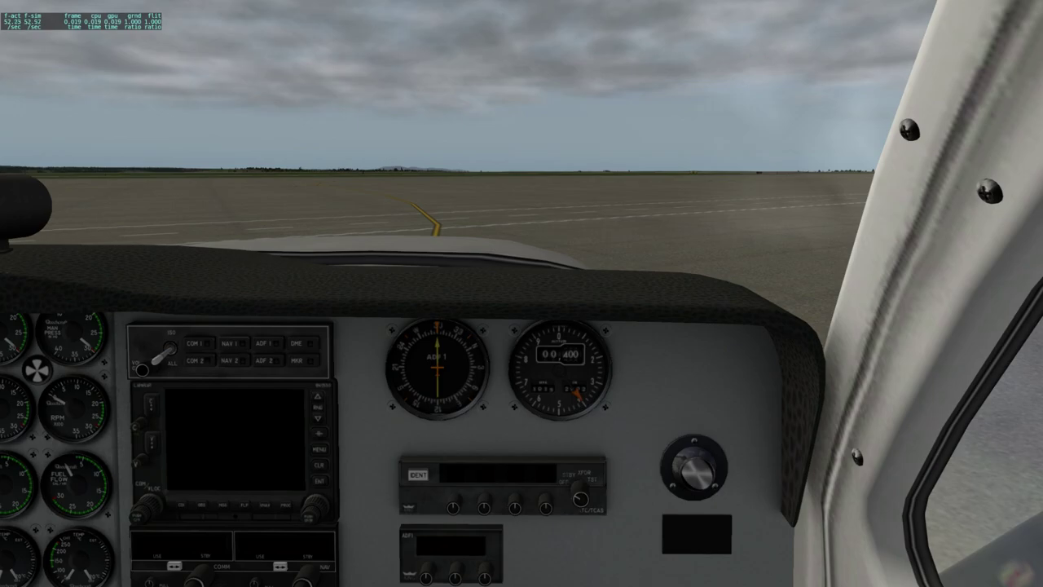
{"action": "key", "text": "q"}
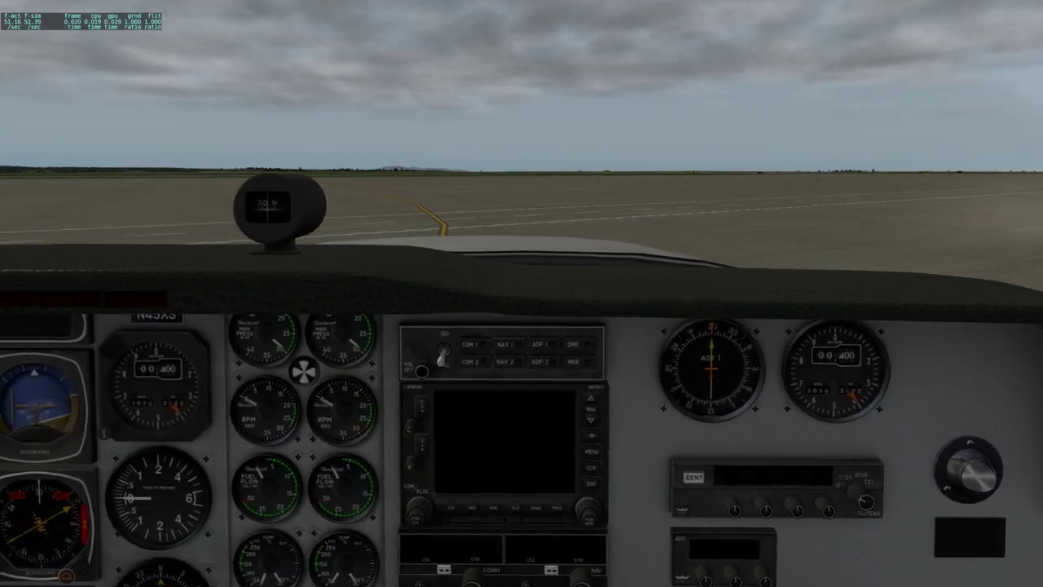
{"action": "key", "text": "f"}
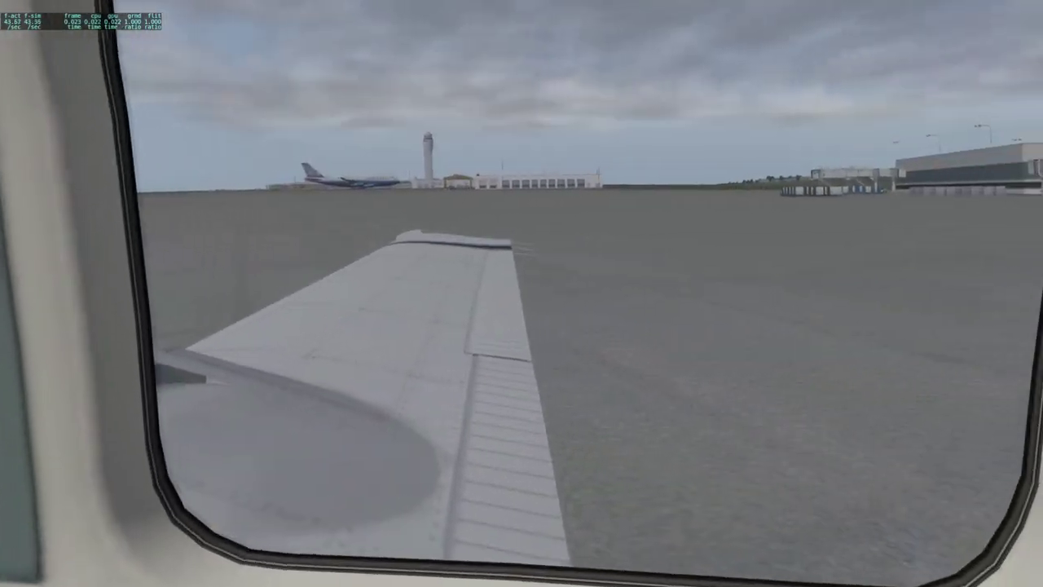
Switch to the external Chase view and examine the aircraft more closely from behind and above.
{"action": "mouse_move", "coordinate": [151, 4]}
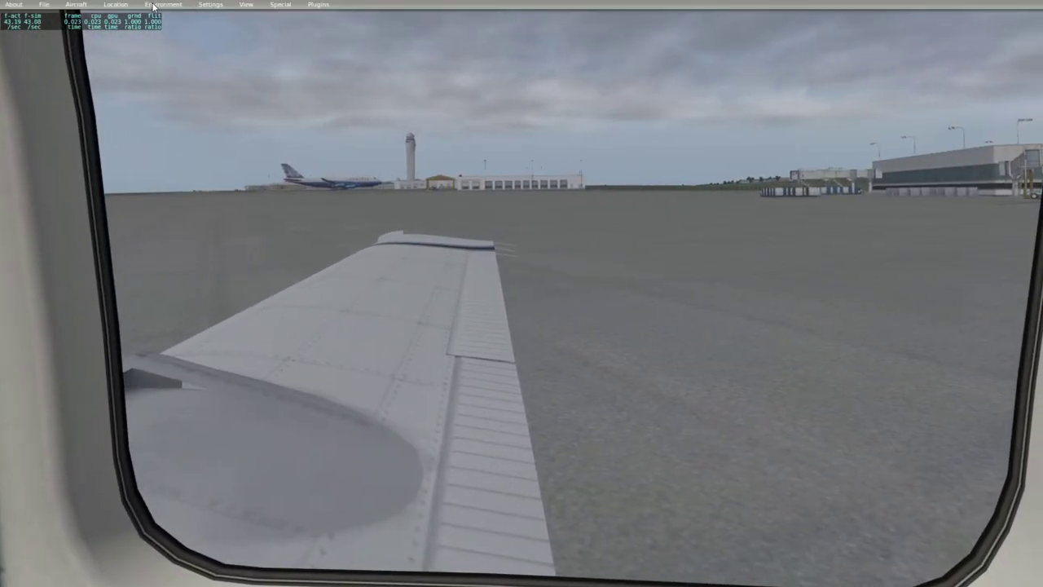
{"action": "left_click", "coordinate": [246, 5]}
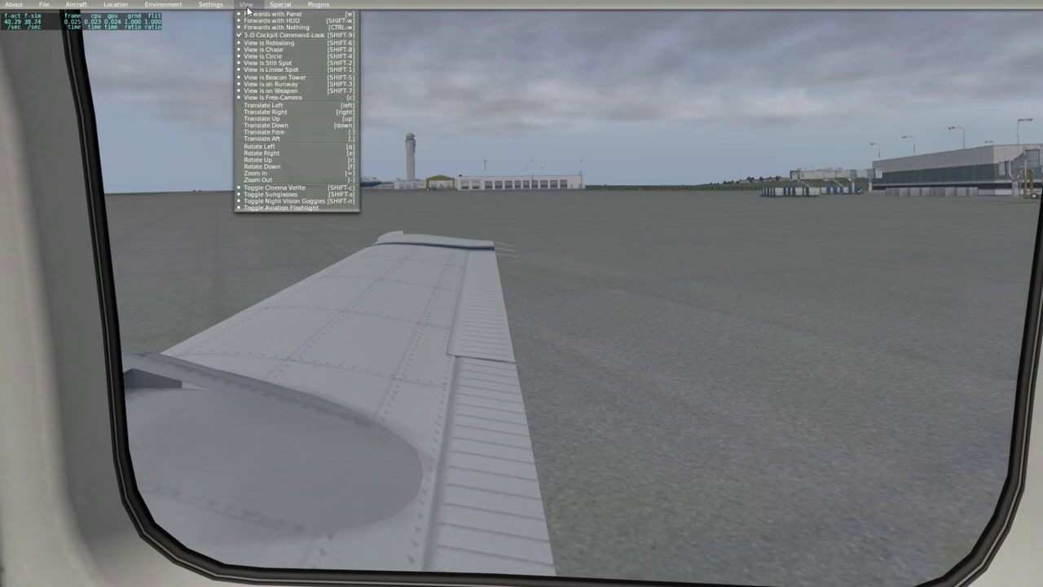
{"action": "left_click", "coordinate": [290, 49]}
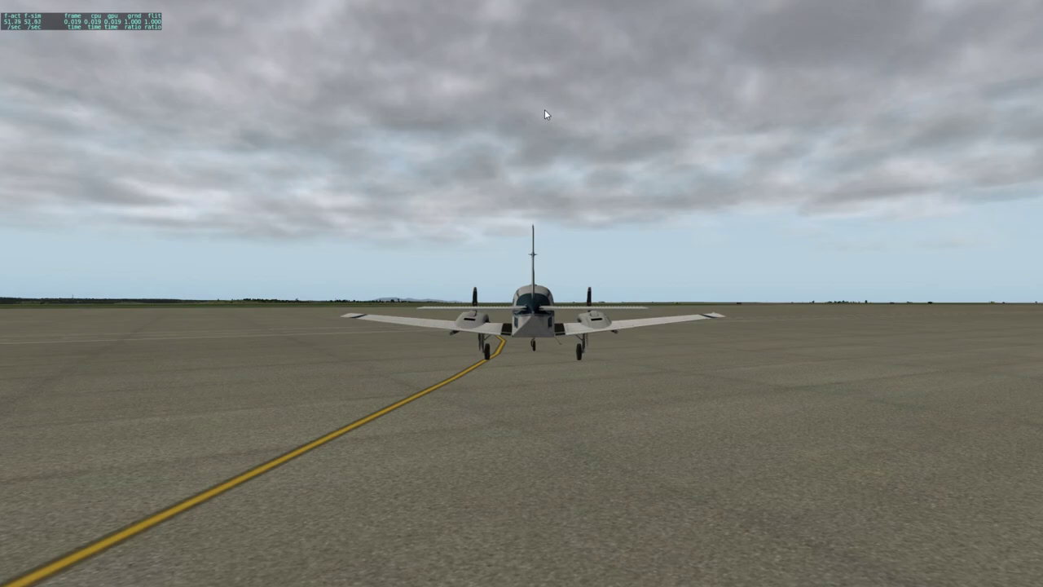
{"action": "key", "text": "Down"}
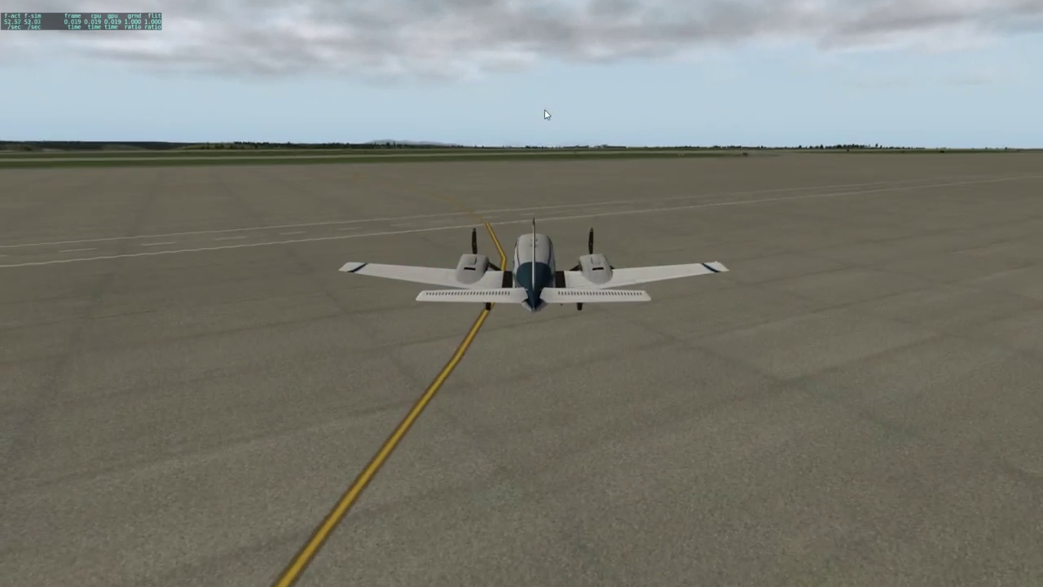
{"action": "key", "text": "Up"}
{"action": "key", "text": "equal"}
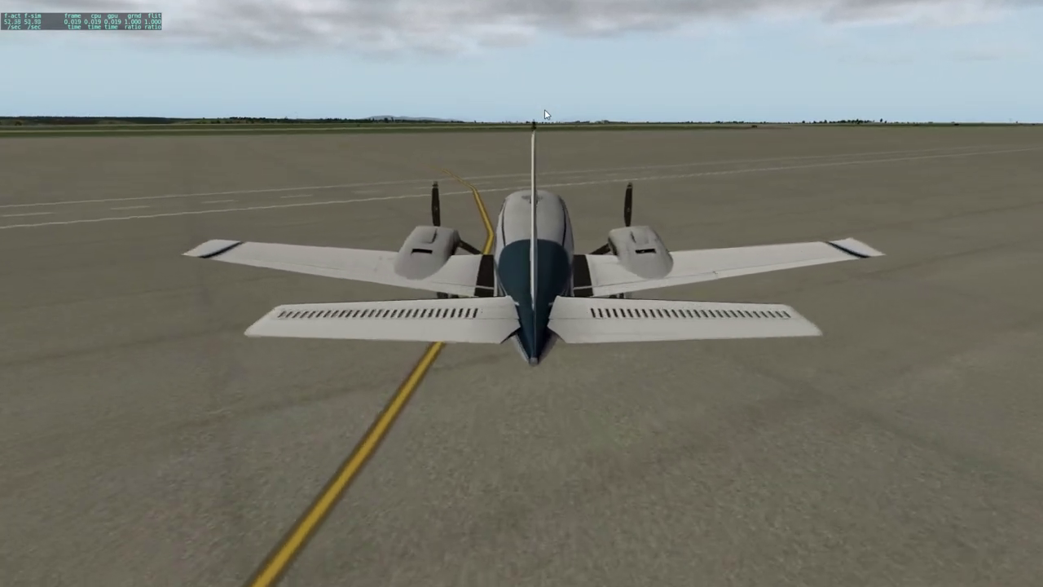
{"action": "key", "text": "Down"}
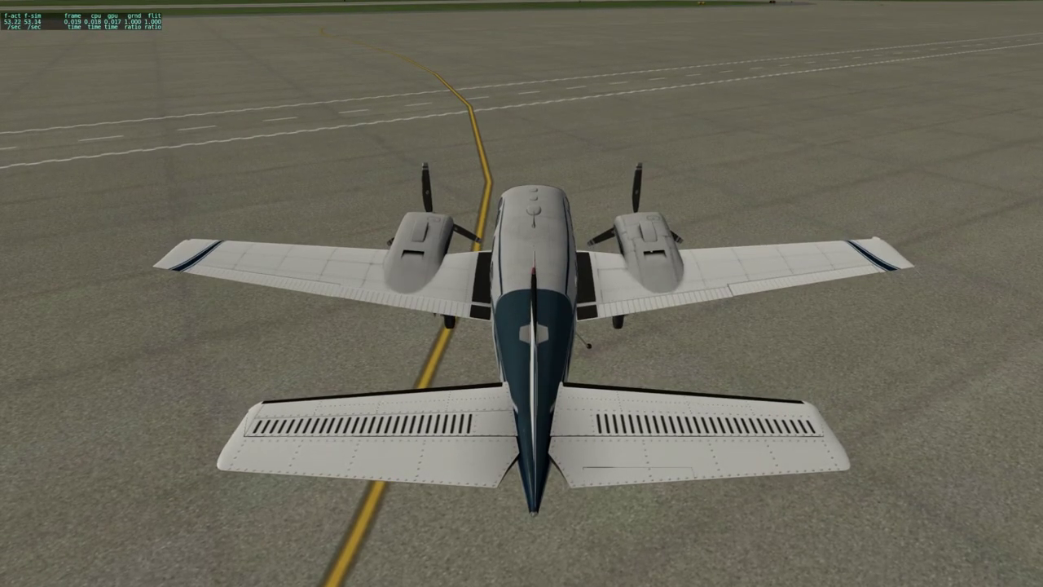
Circle the camera around the aircraft to its nose and lower it to a front view facing the terminals.
{"action": "key", "text": "Left"}
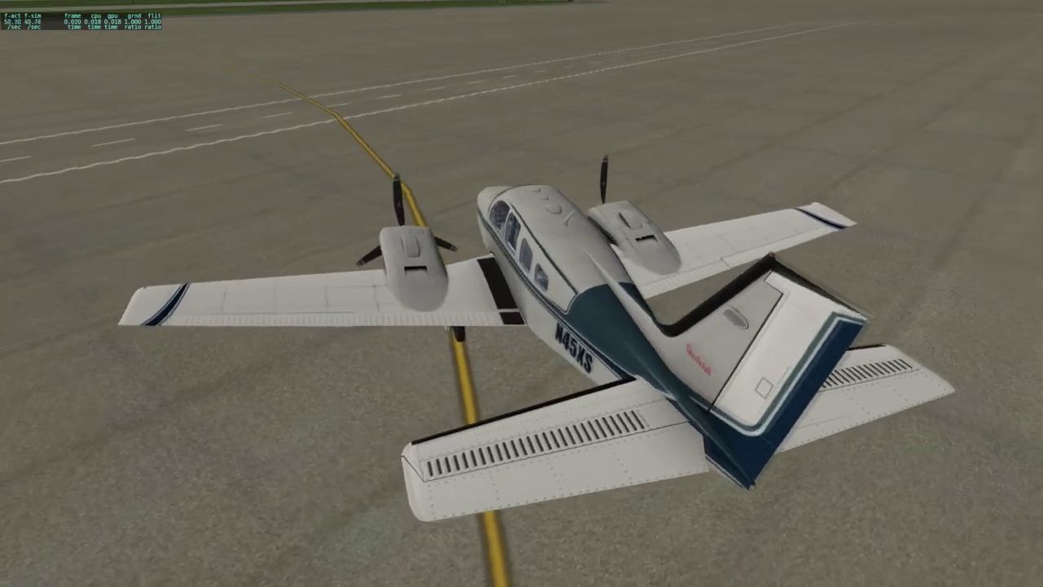
{"action": "key", "text": "Left"}
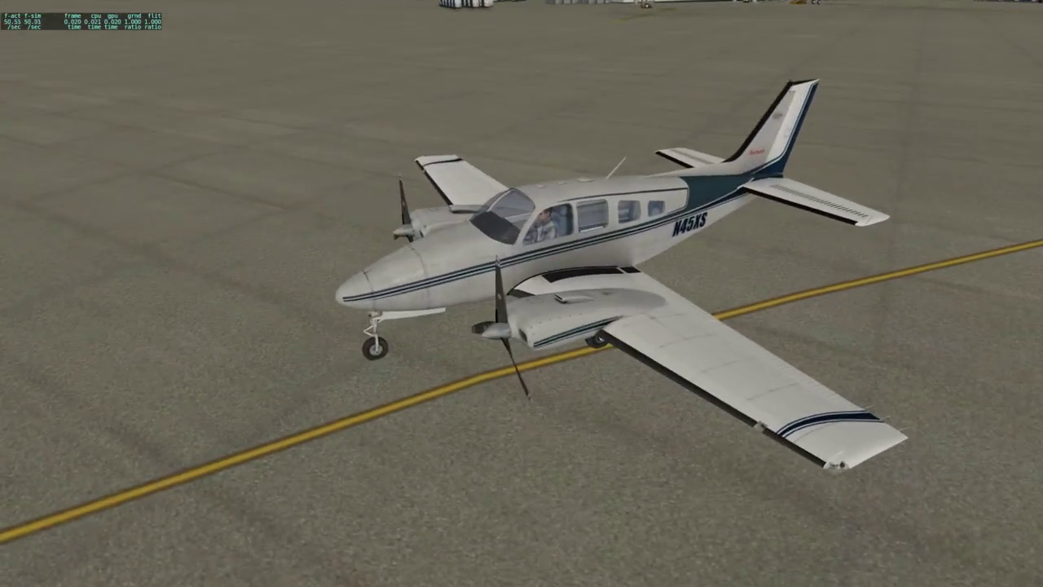
{"action": "key", "text": "Left"}
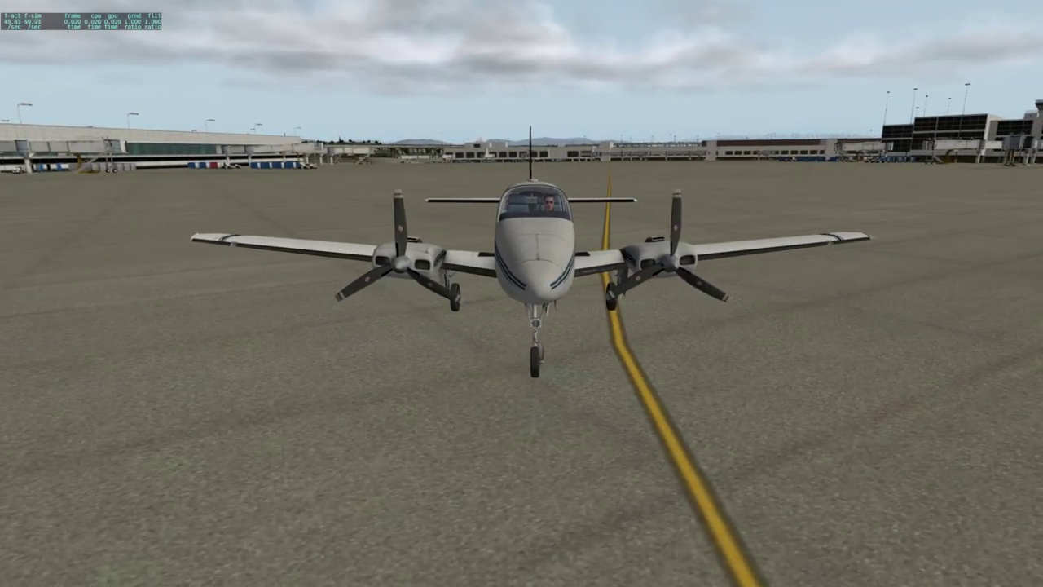
{"action": "key", "text": "Down"}
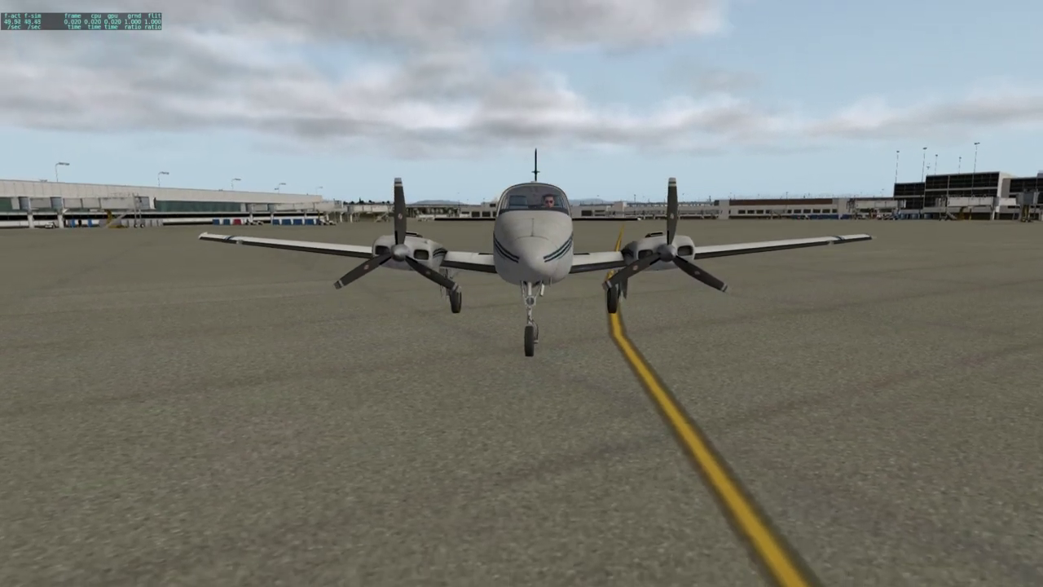
{"action": "key", "text": "Down"}
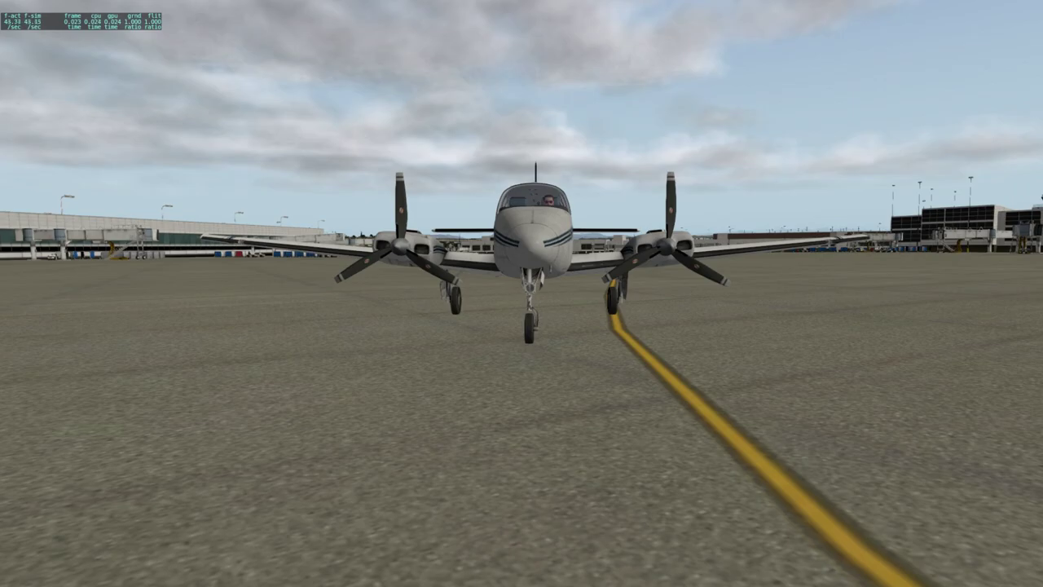
Alternate between the external views and the 3-D cockpit view, ending on the pilot's forward view of the panel.
{"action": "key", "text": "shift+8"}
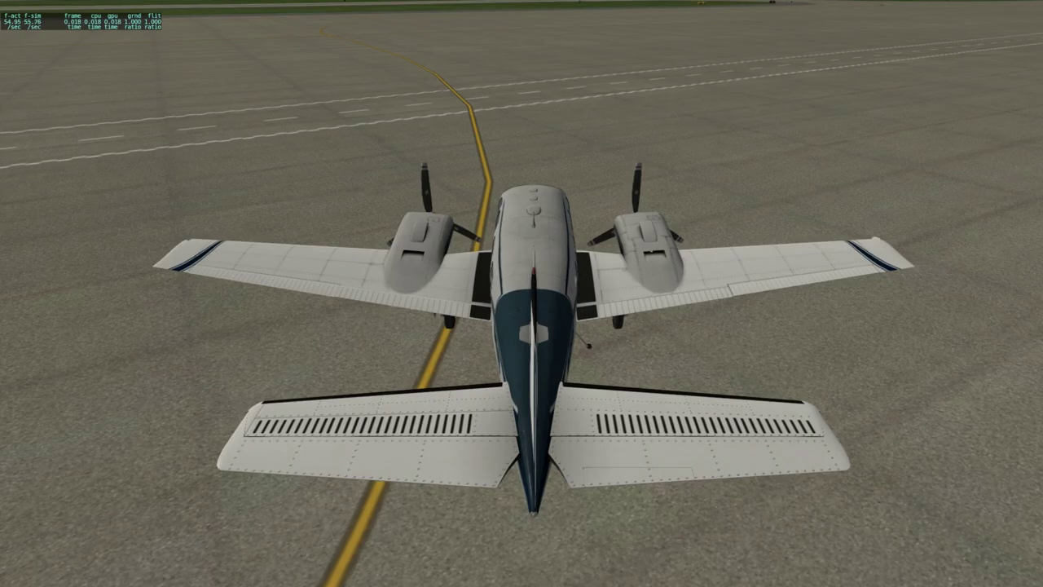
{"action": "key", "text": "shift+9"}
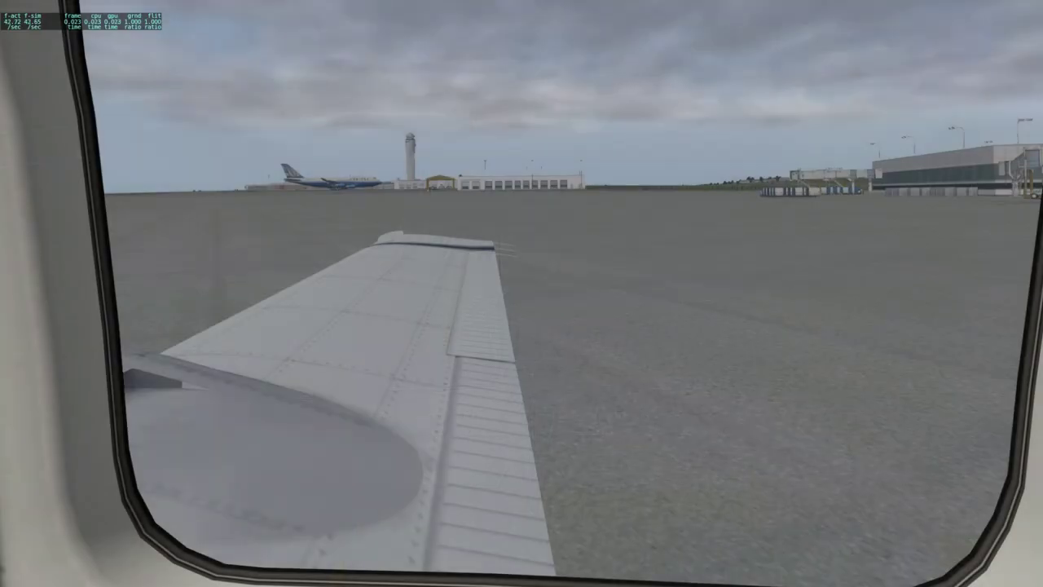
{"action": "key", "text": "shift+8"}
{"action": "key", "text": "shift+9"}
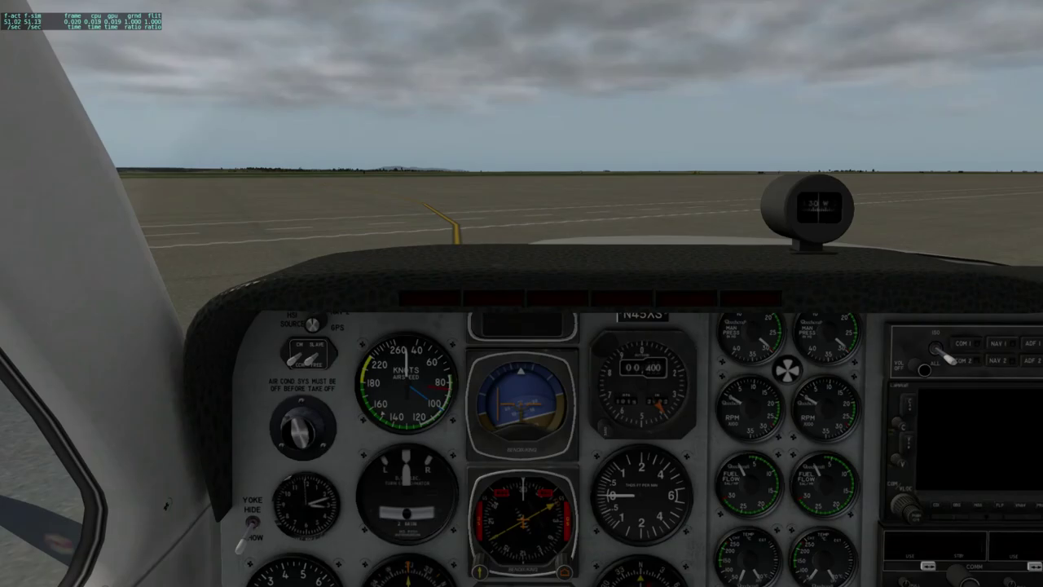
{"action": "key", "text": "shift+7"}
{"action": "key", "text": "shift+9"}
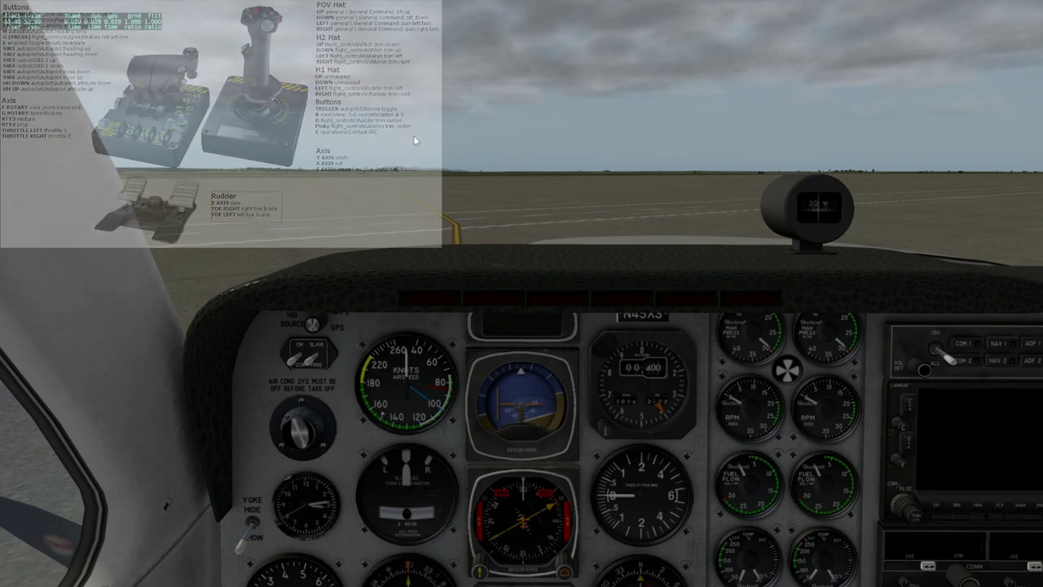
Open the Joystick & Equipment settings and assign yaw to the third axis, pitch to the fourth and roll to the fifth.
{"action": "mouse_move", "coordinate": [164, 17]}
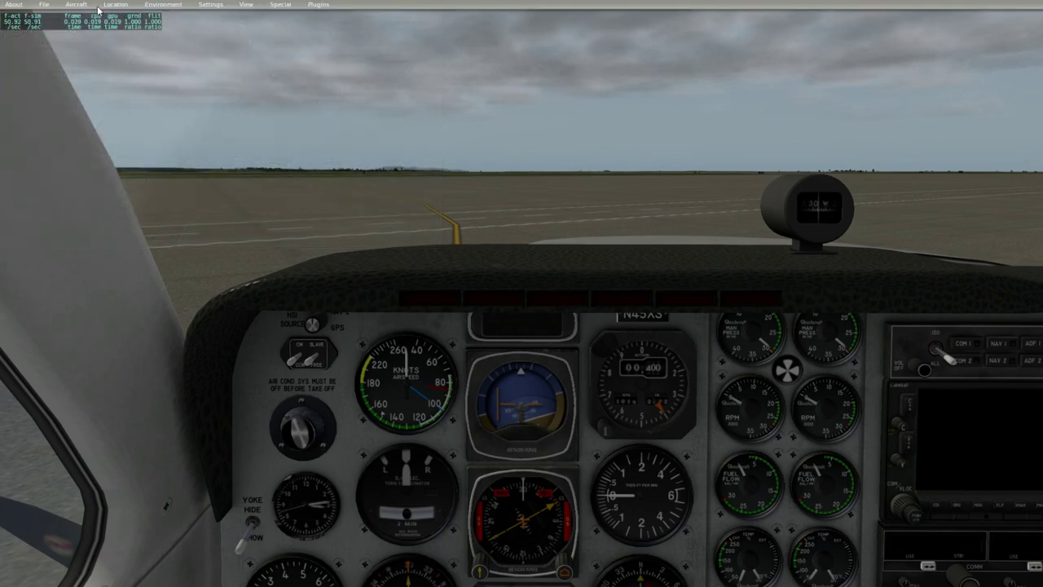
{"action": "left_click", "coordinate": [210, 6]}
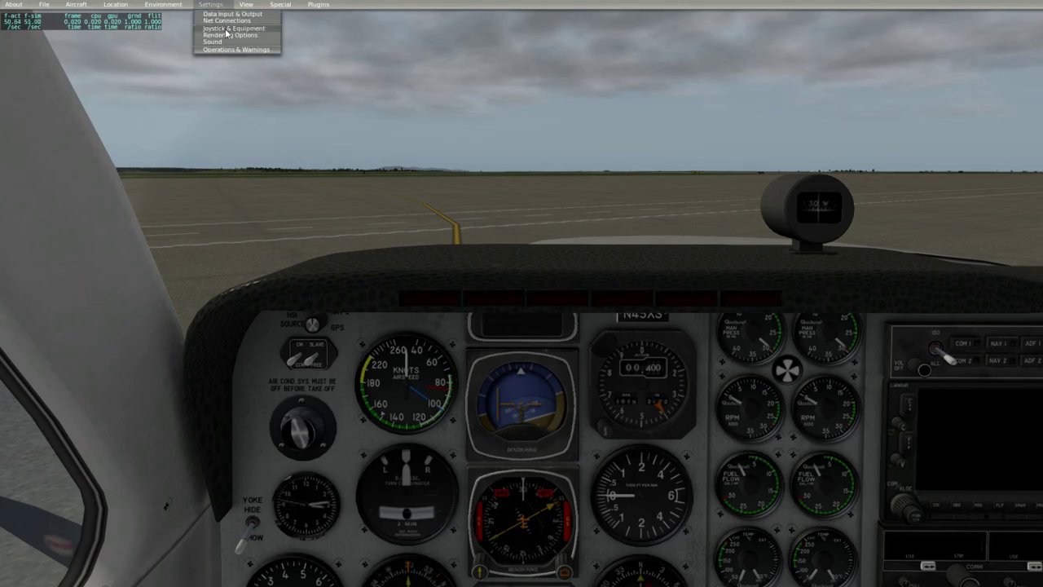
{"action": "left_click", "coordinate": [225, 29]}
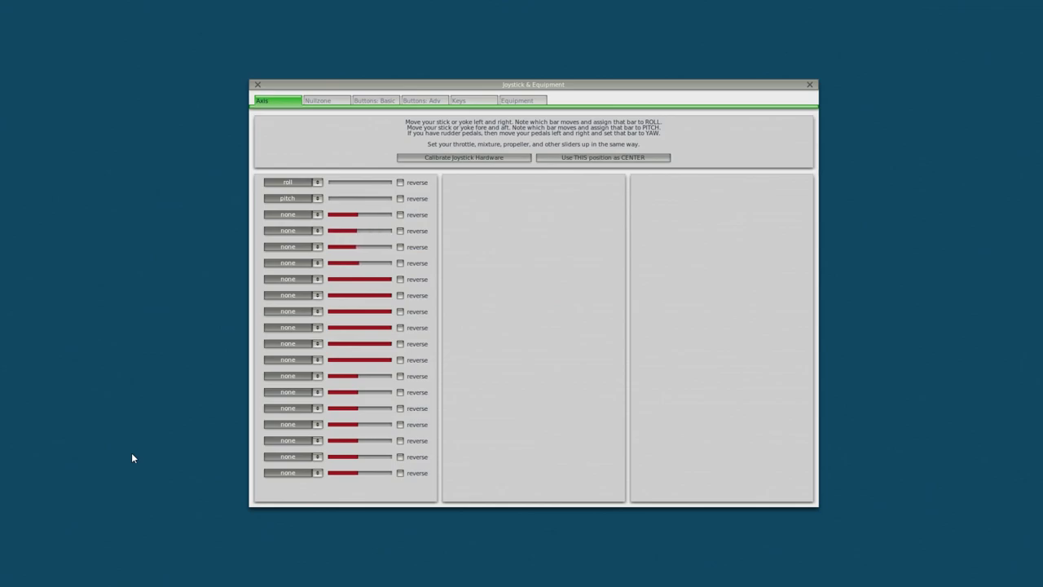
{"action": "left_click", "coordinate": [291, 231]}
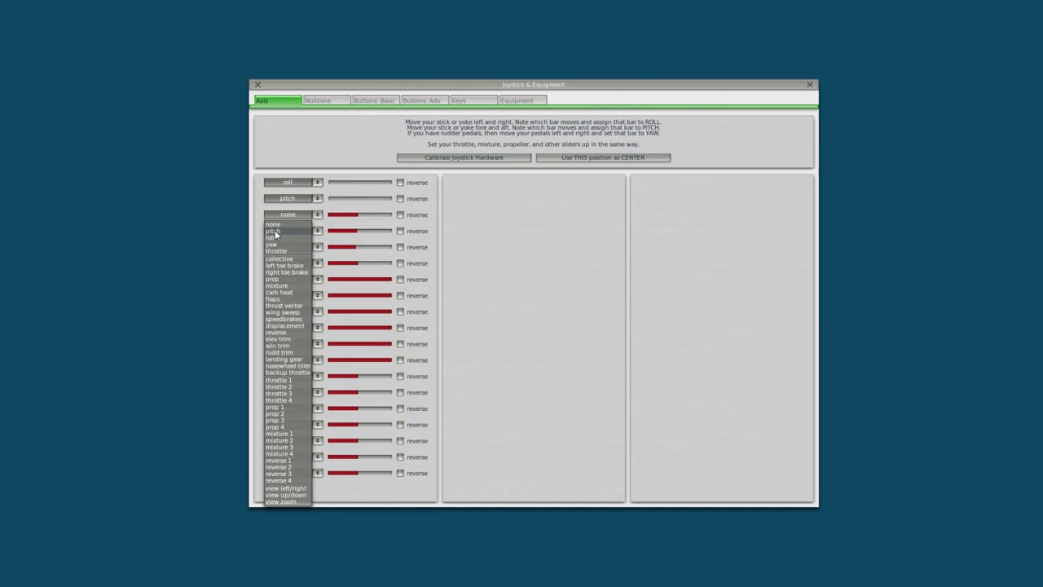
{"action": "left_click", "coordinate": [274, 232]}
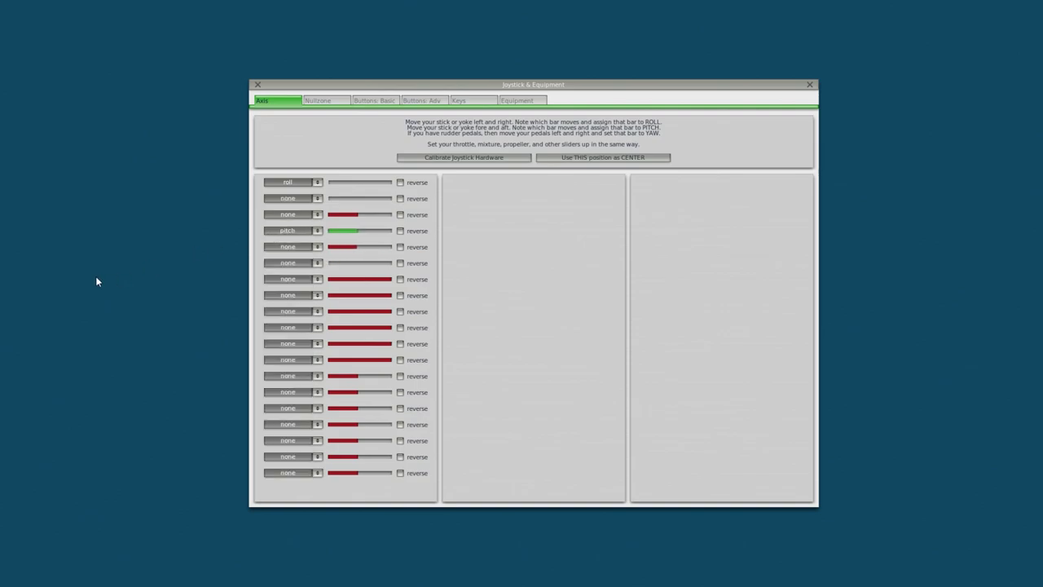
{"action": "left_click", "coordinate": [281, 214]}
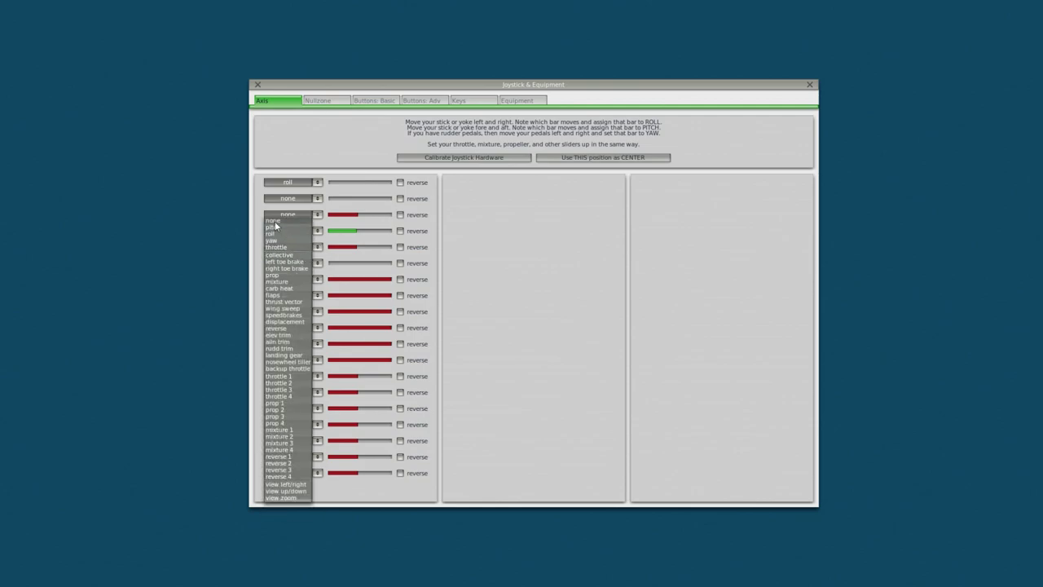
{"action": "left_click", "coordinate": [274, 234]}
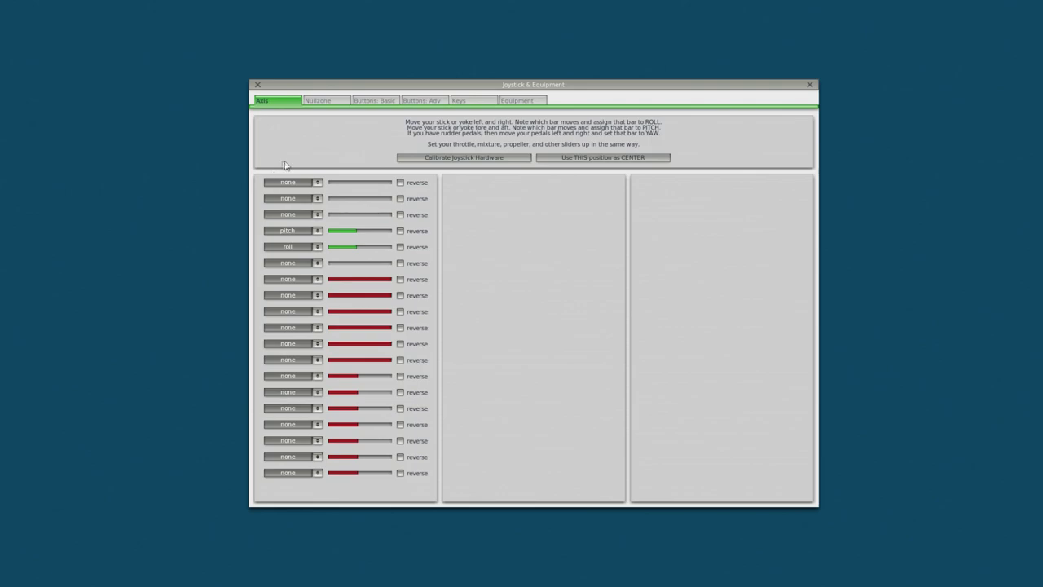
{"action": "left_click", "coordinate": [315, 215]}
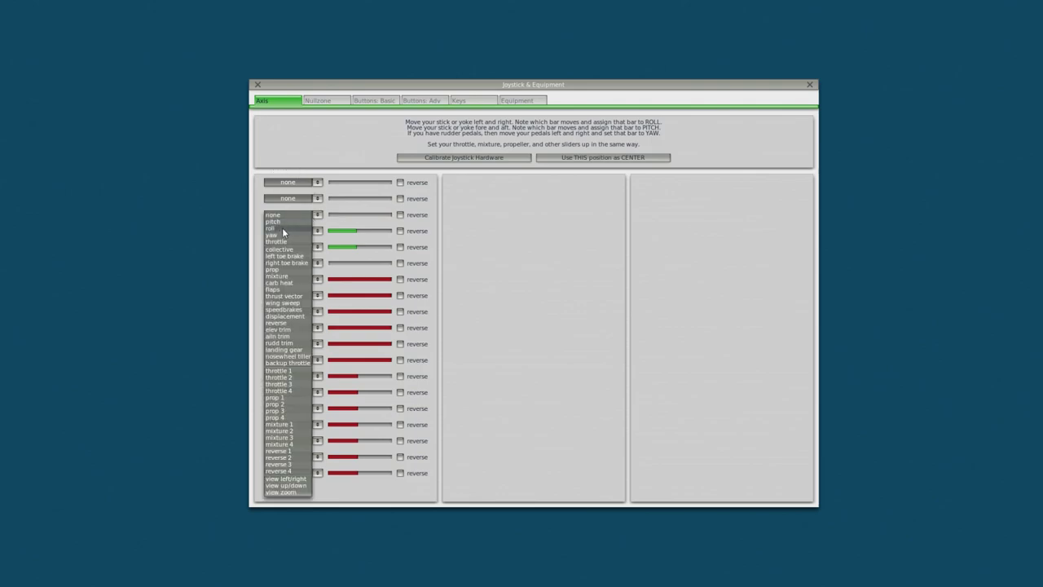
{"action": "left_click", "coordinate": [282, 234]}
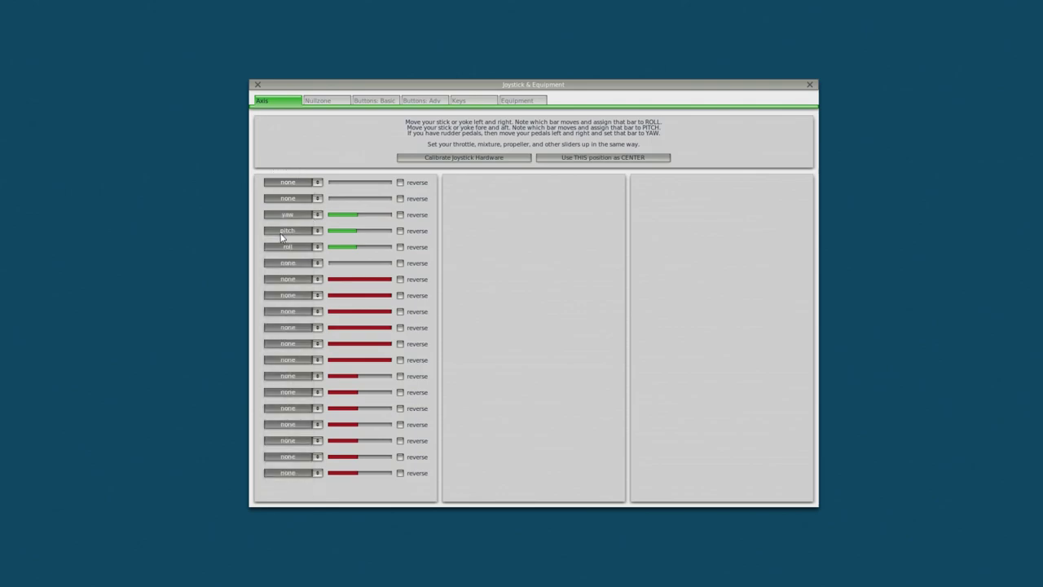
Assign the right toe brake to the first axis and the left toe brake to the second axis.
{"action": "left_click", "coordinate": [309, 183]}
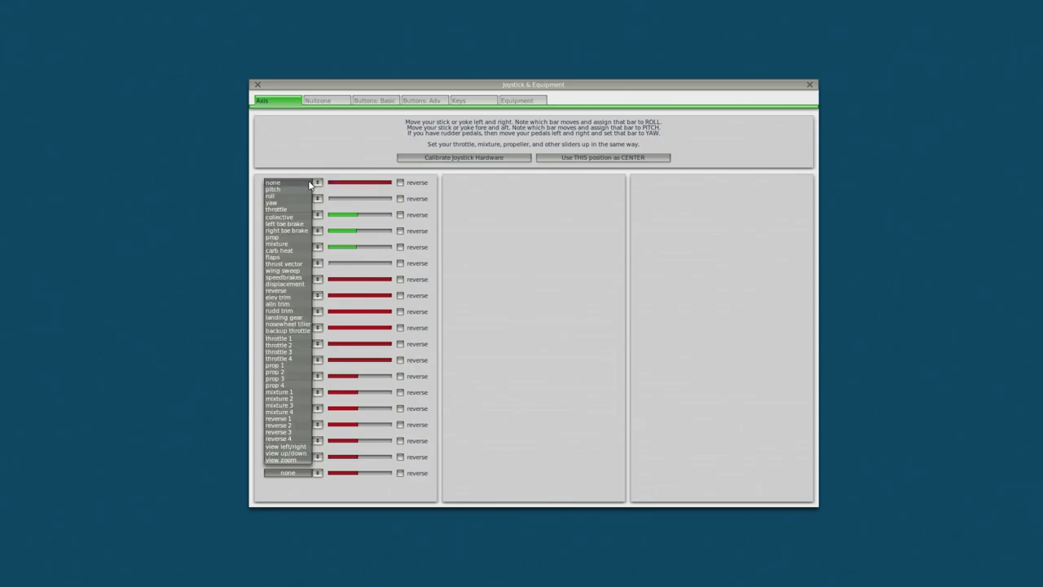
{"action": "left_click", "coordinate": [292, 231]}
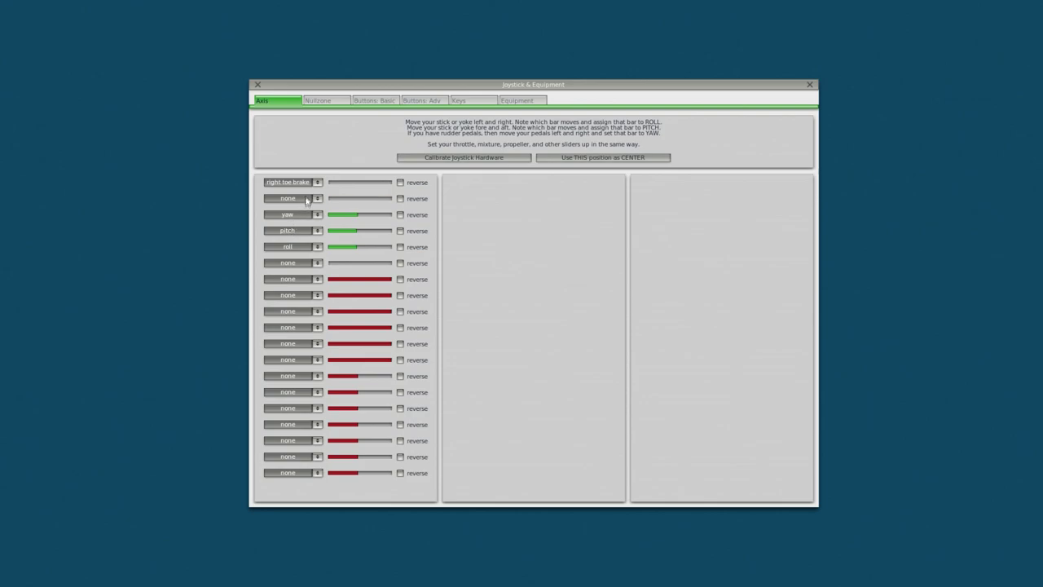
{"action": "left_click", "coordinate": [306, 199]}
{"action": "left_click", "coordinate": [293, 238]}
Assign throttle 1 to the eighth axis and throttle 2 to the seventh axis.
{"action": "left_click", "coordinate": [298, 214]}
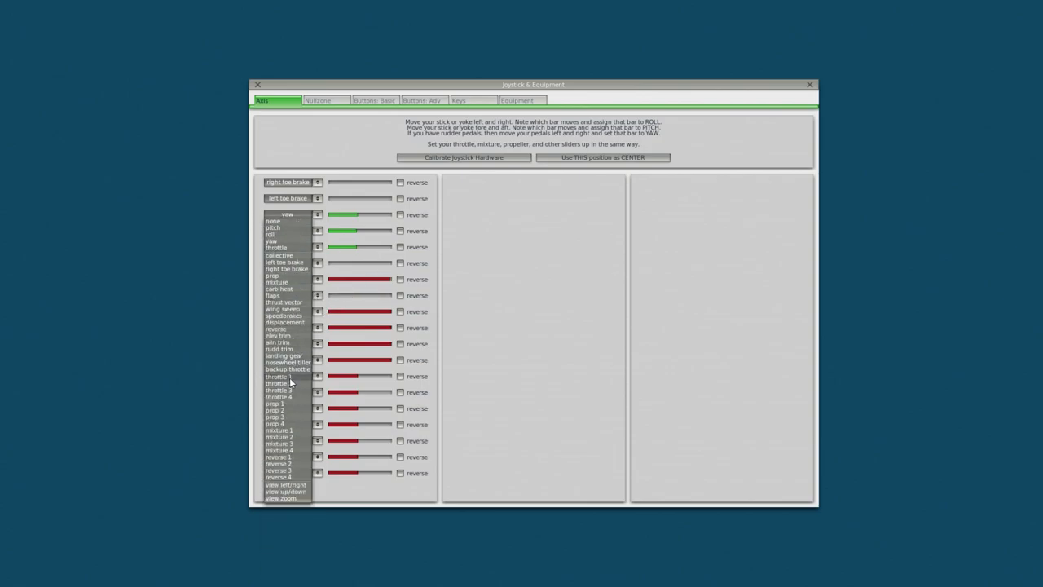
{"action": "left_click", "coordinate": [289, 377]}
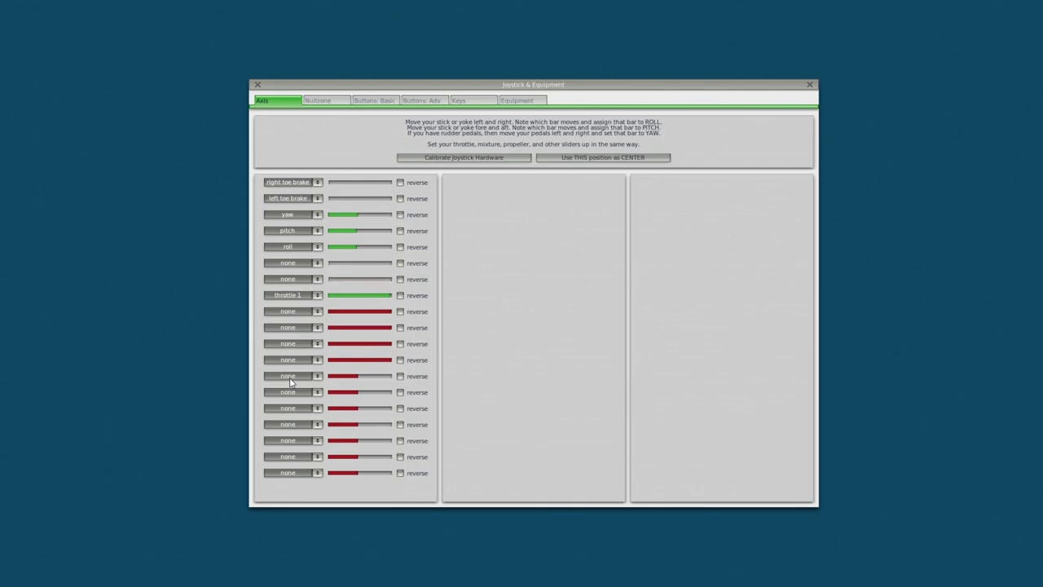
{"action": "left_click", "coordinate": [310, 281]}
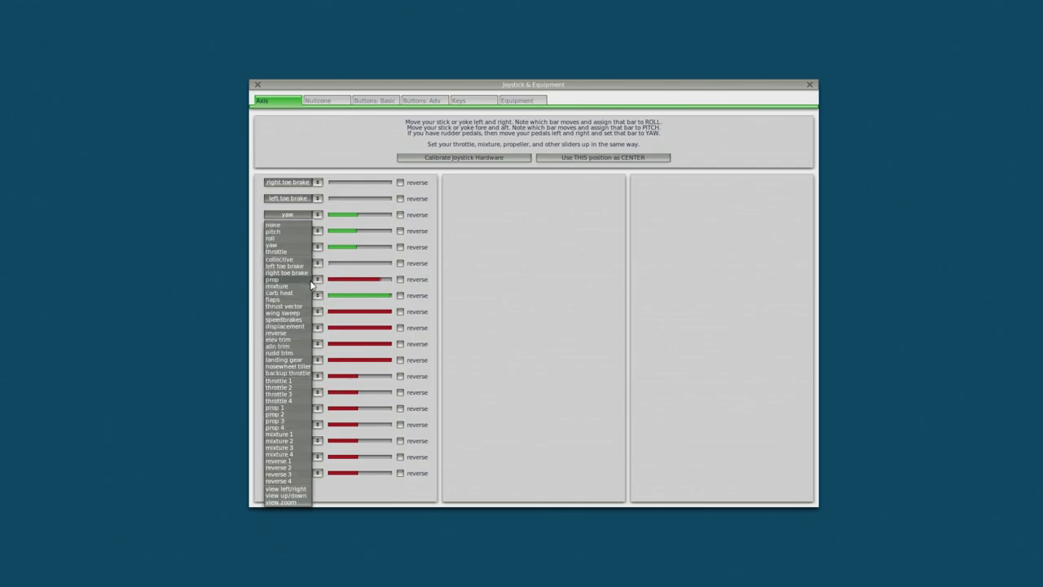
{"action": "left_click", "coordinate": [290, 386]}
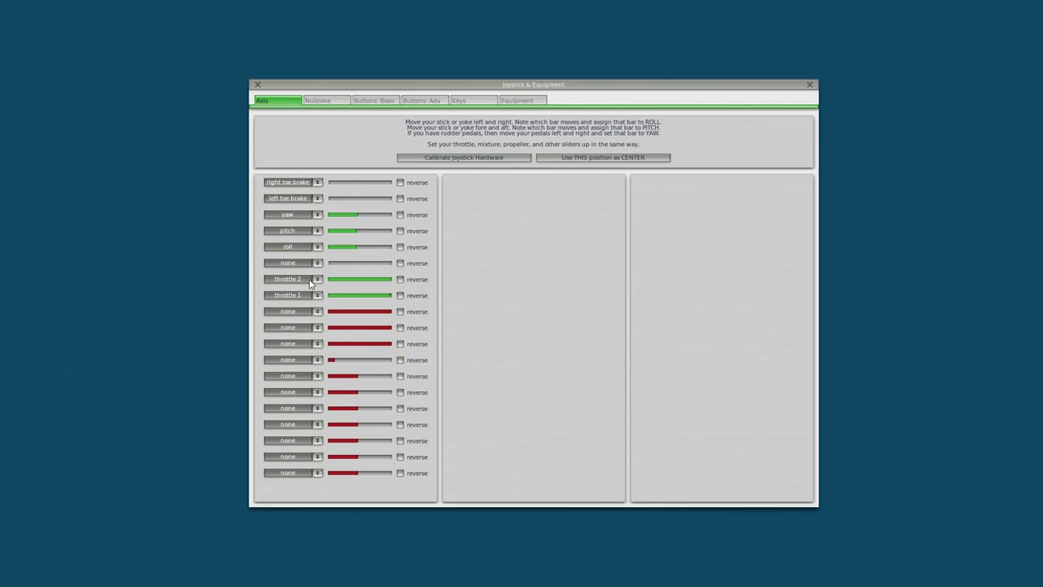
Assign view zoom to the twelfth axis with its direction reversed, and speedbrakes to the eleventh axis.
{"action": "left_click", "coordinate": [304, 363]}
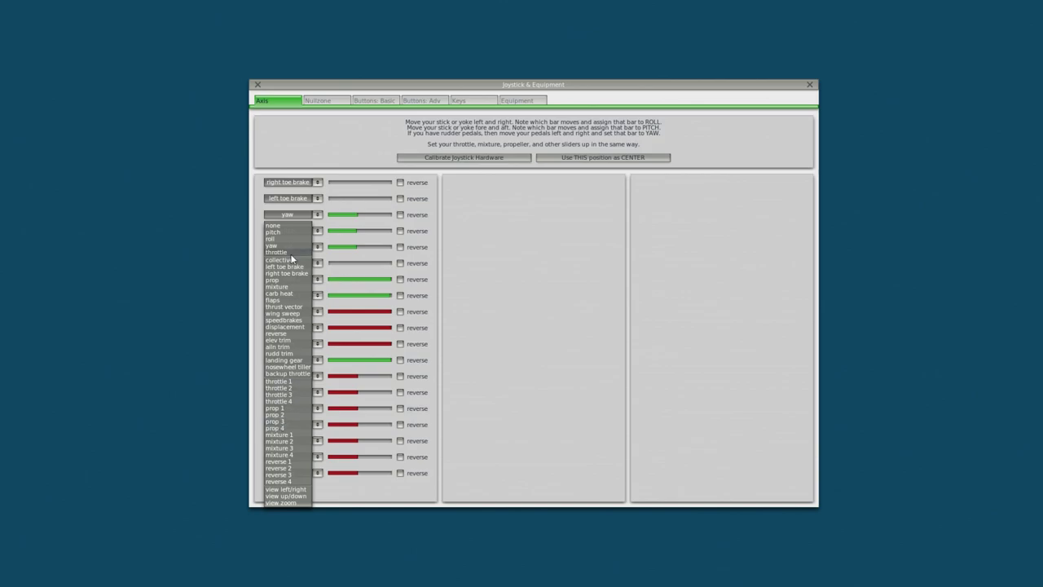
{"action": "left_click", "coordinate": [282, 503]}
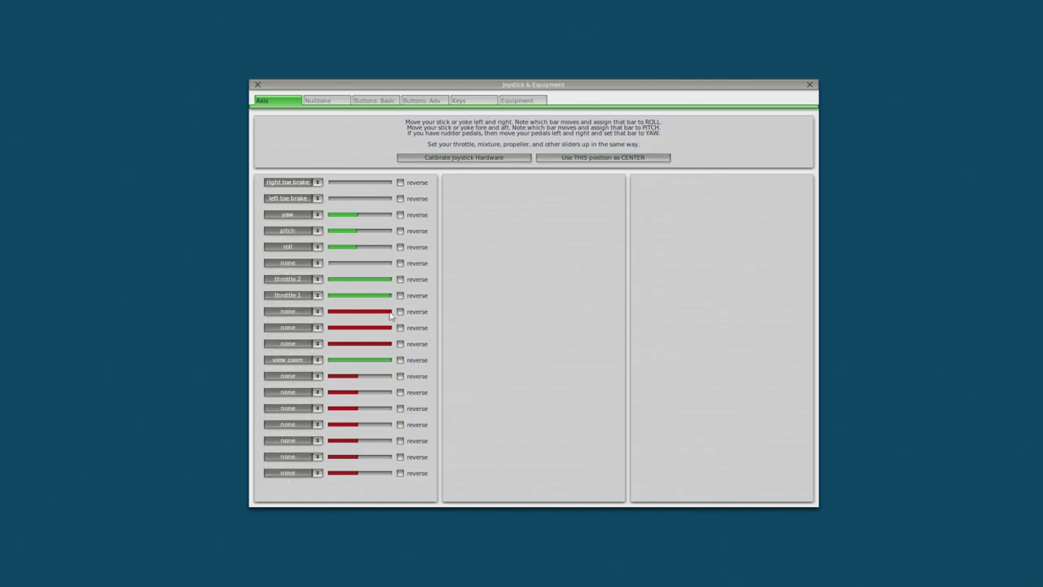
{"action": "left_click", "coordinate": [400, 359]}
{"action": "left_click", "coordinate": [298, 345]}
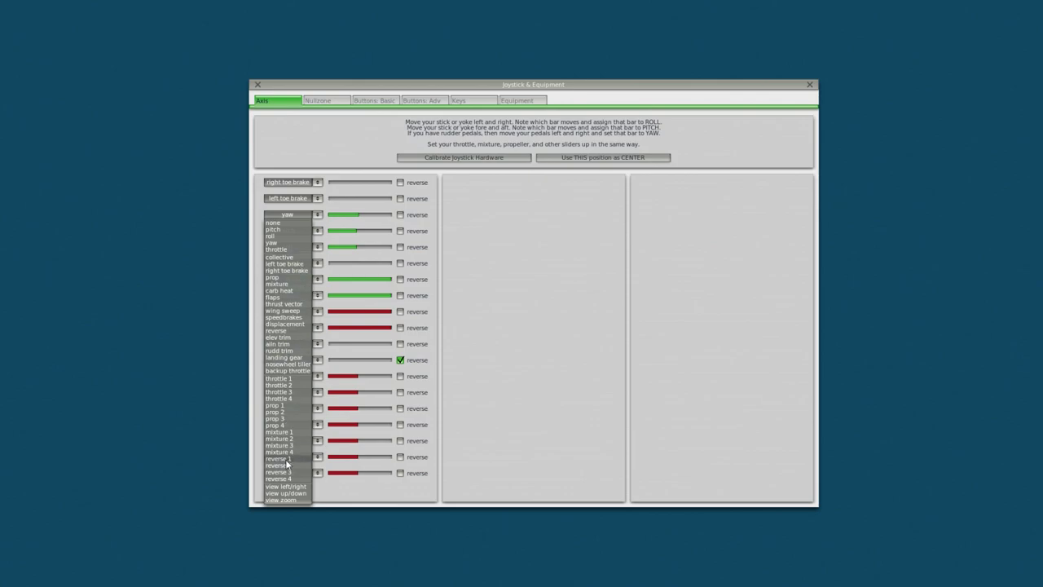
{"action": "left_click", "coordinate": [285, 317]}
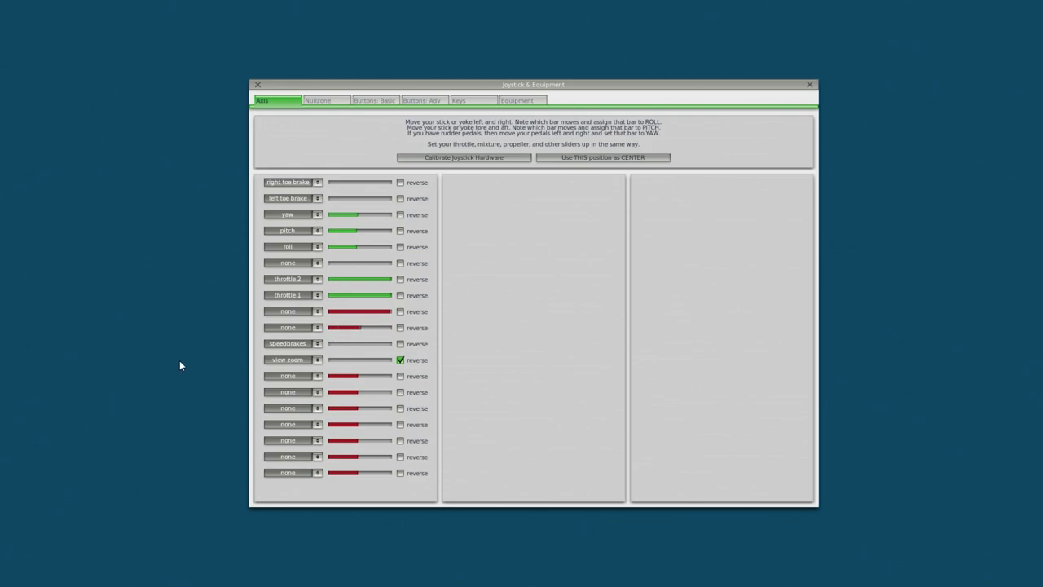
Assign prop to the tenth axis and mixture to the ninth axis.
{"action": "left_click", "coordinate": [317, 328]}
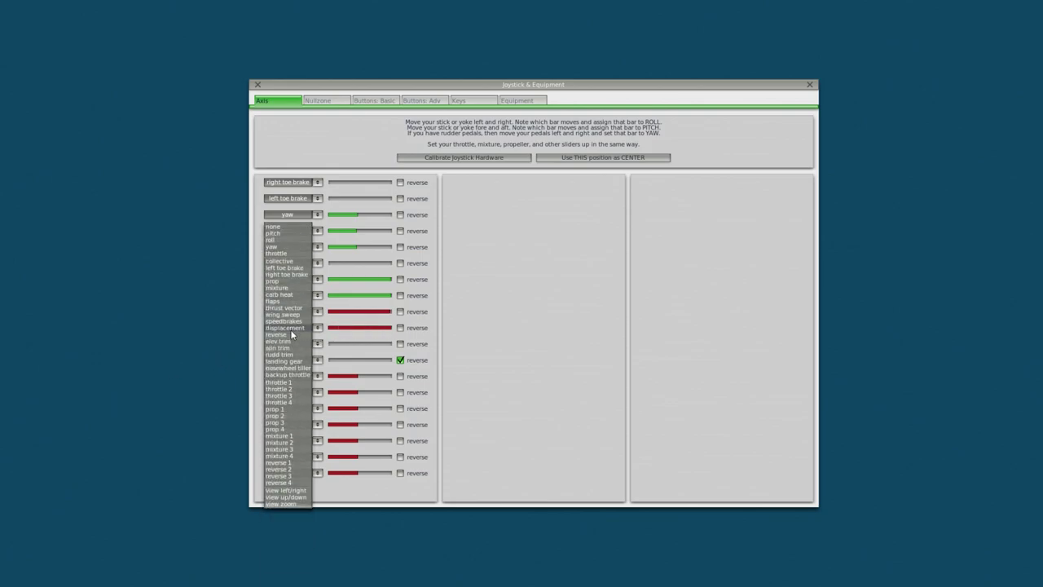
{"action": "left_click", "coordinate": [287, 282]}
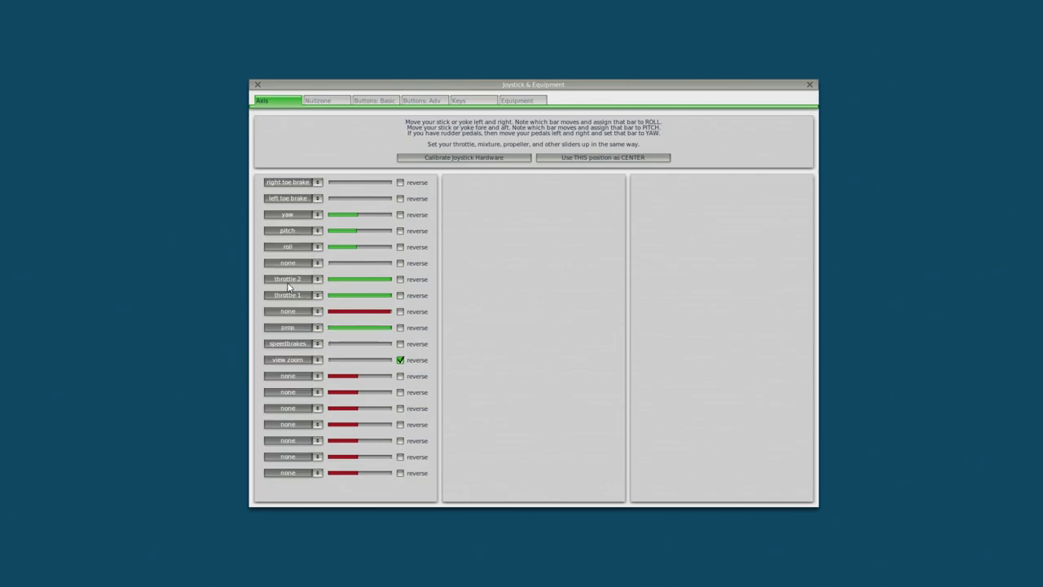
{"action": "left_click", "coordinate": [317, 313]}
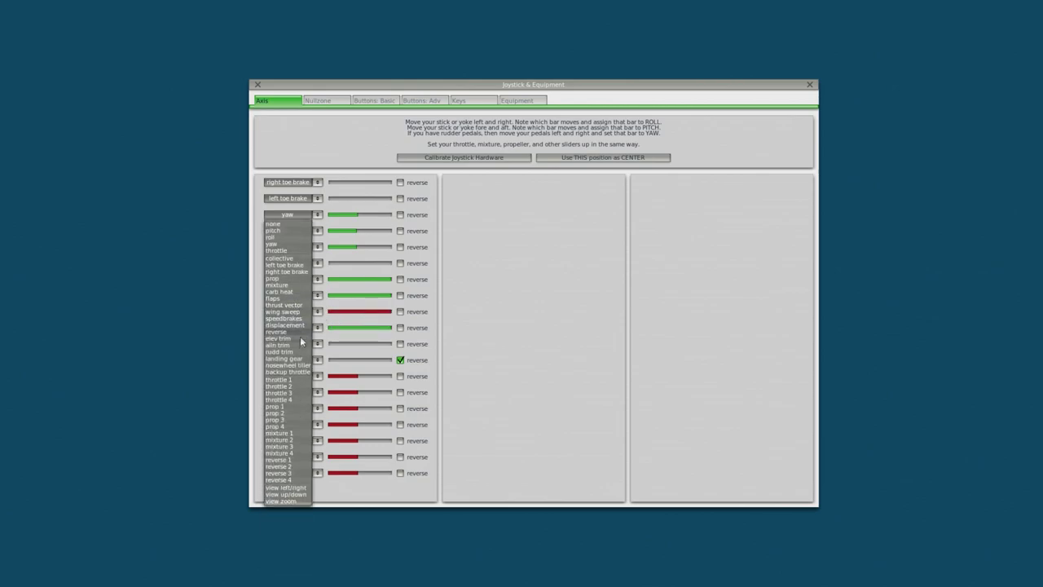
{"action": "left_click", "coordinate": [289, 285]}
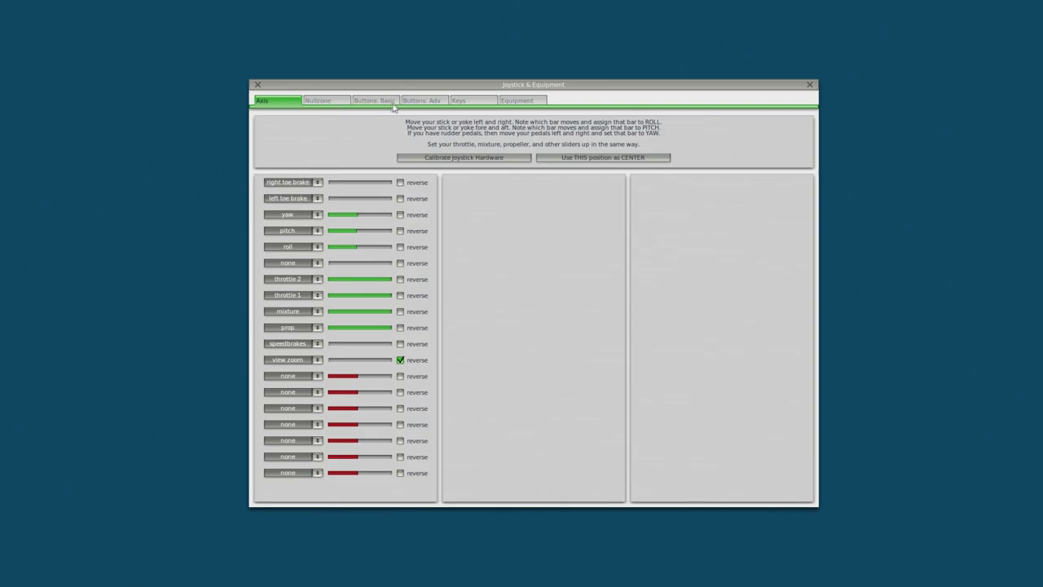
Set the pitch, roll and yaw stability augmentation to 0 % in the nullzone settings.
{"action": "left_click", "coordinate": [320, 103]}
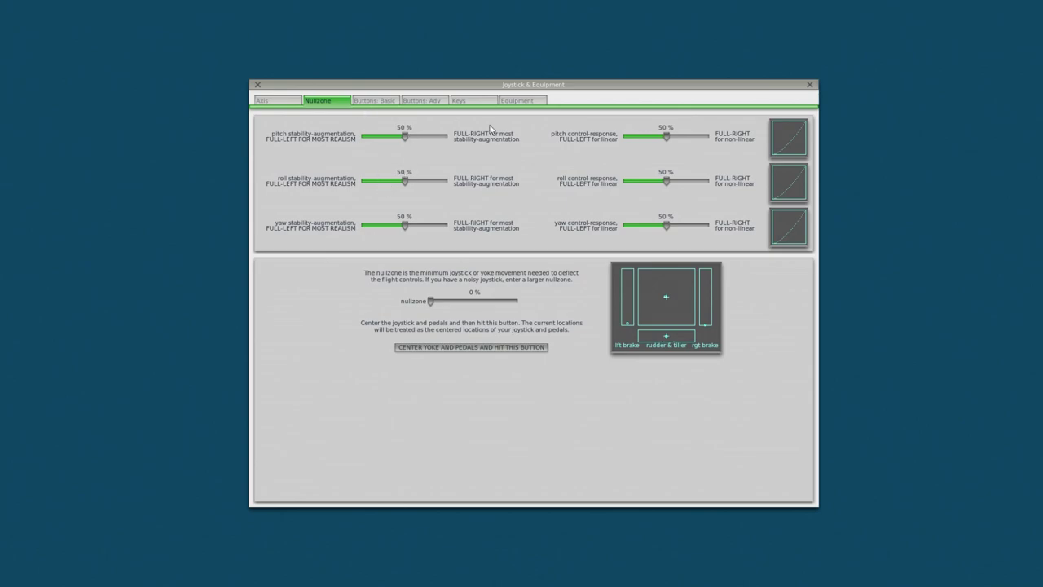
{"action": "left_click_drag", "start_coordinate": [408, 139], "coordinate": [336, 141]}
{"action": "left_click_drag", "start_coordinate": [406, 180], "coordinate": [331, 187]}
{"action": "left_click_drag", "start_coordinate": [412, 228], "coordinate": [332, 231]}
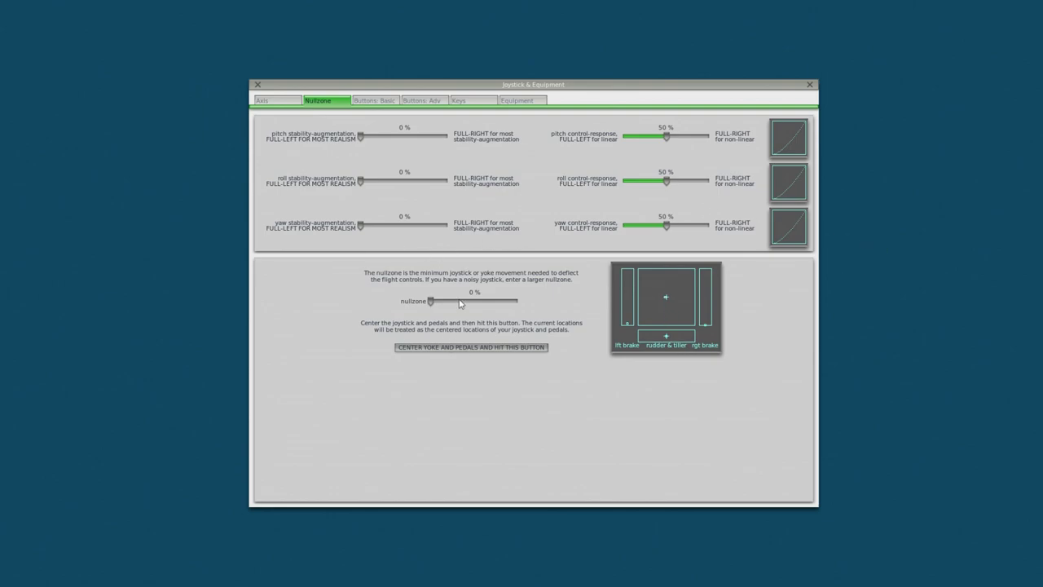
Raise the nullzone slightly, store the current yoke and pedal positions as centre, and close the joystick settings.
{"action": "left_click_drag", "start_coordinate": [431, 304], "coordinate": [443, 303]}
{"action": "left_click", "coordinate": [433, 348]}
{"action": "left_click", "coordinate": [810, 85]}
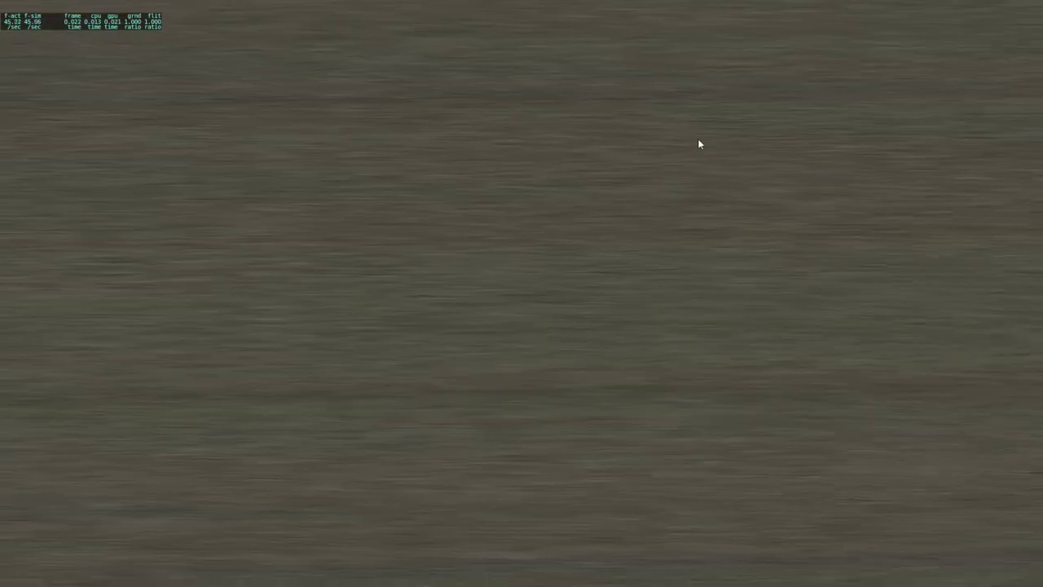
Switch to the 3-D cockpit view and check the zoom by repeatedly moving closer to and away from the panel.
{"action": "key", "text": "shift+9"}
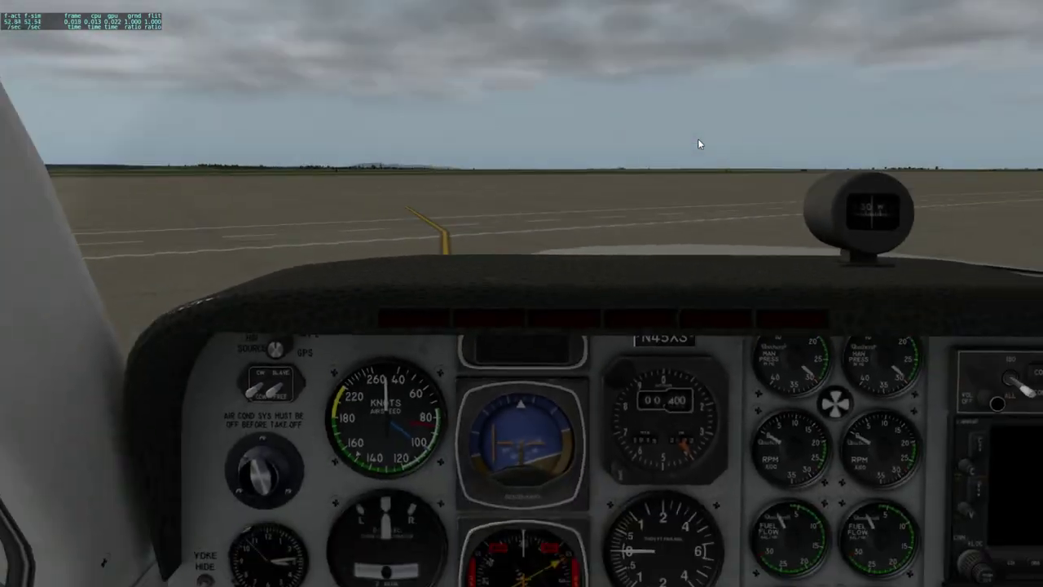
{"action": "scroll", "coordinate": [698, 144], "scroll_direction": "up", "scroll_amount": 2}
{"action": "scroll", "coordinate": [697, 144], "scroll_direction": "down", "scroll_amount": 2}
{"action": "scroll", "coordinate": [698, 145], "scroll_direction": "up", "scroll_amount": 5}
{"action": "scroll", "coordinate": [698, 144], "scroll_direction": "down", "scroll_amount": 5}
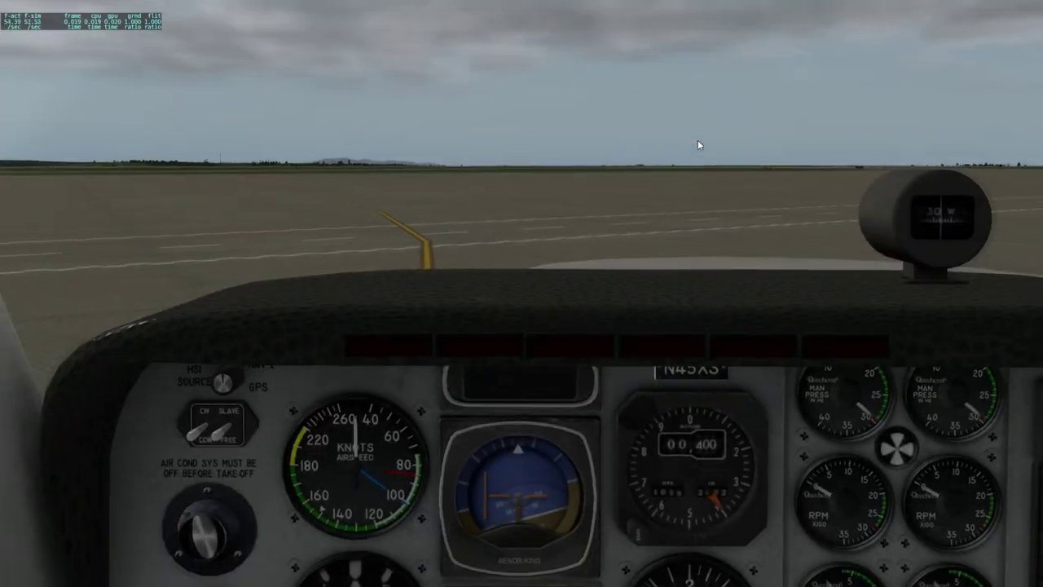
{"action": "scroll", "coordinate": [698, 144], "scroll_direction": "up", "scroll_amount": 4}
{"action": "scroll", "coordinate": [697, 144], "scroll_direction": "down", "scroll_amount": 4}
{"action": "scroll", "coordinate": [674, 171], "scroll_direction": "up", "scroll_amount": 1}
{"action": "scroll", "coordinate": [673, 167], "scroll_direction": "down", "scroll_amount": 2}
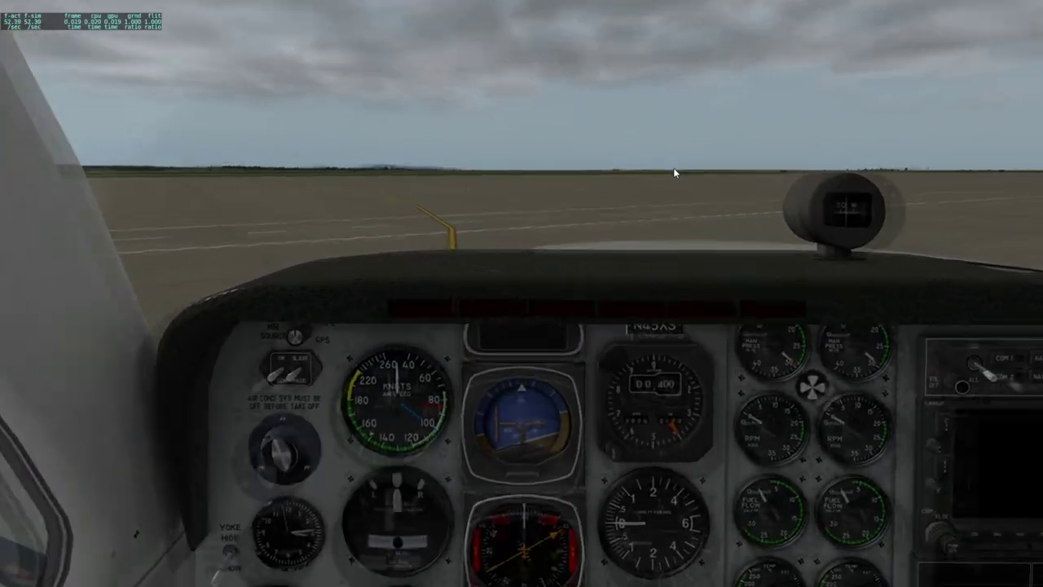
Look out over the wing, return to the 3-D cockpit, and examine the instruments up close and from farther back.
{"action": "key", "text": "q"}
{"action": "key", "text": "q"}
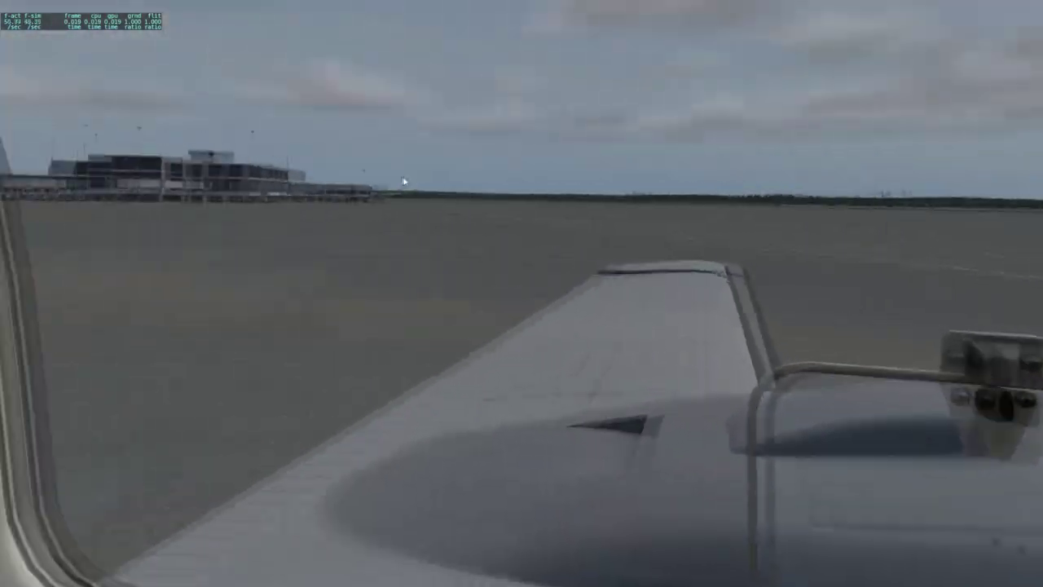
{"action": "key", "text": "shift+4"}
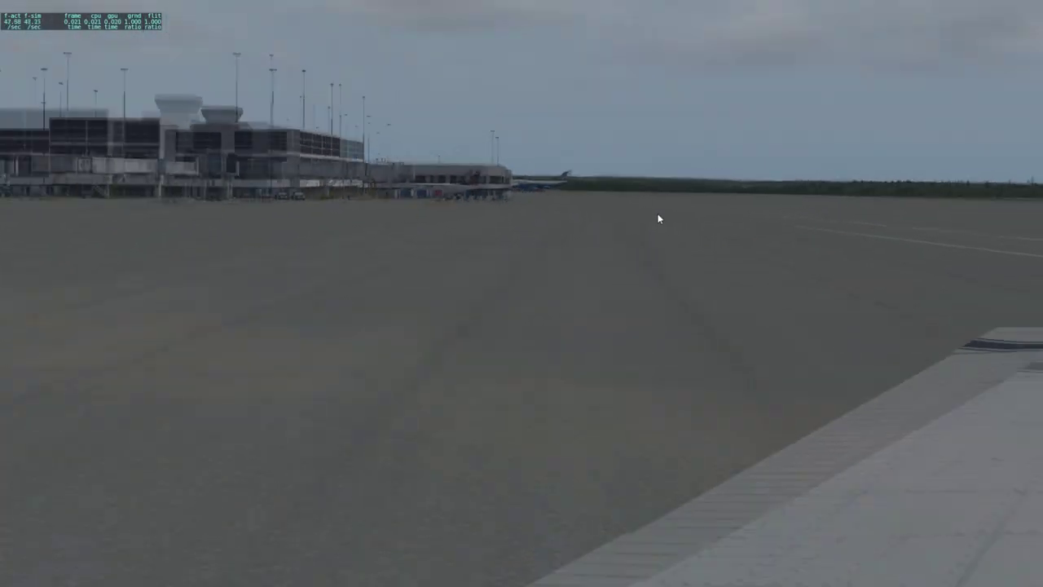
{"action": "key", "text": "shift+9"}
{"action": "left_click_drag", "start_coordinate": [538, 210], "coordinate": [745, 227]}
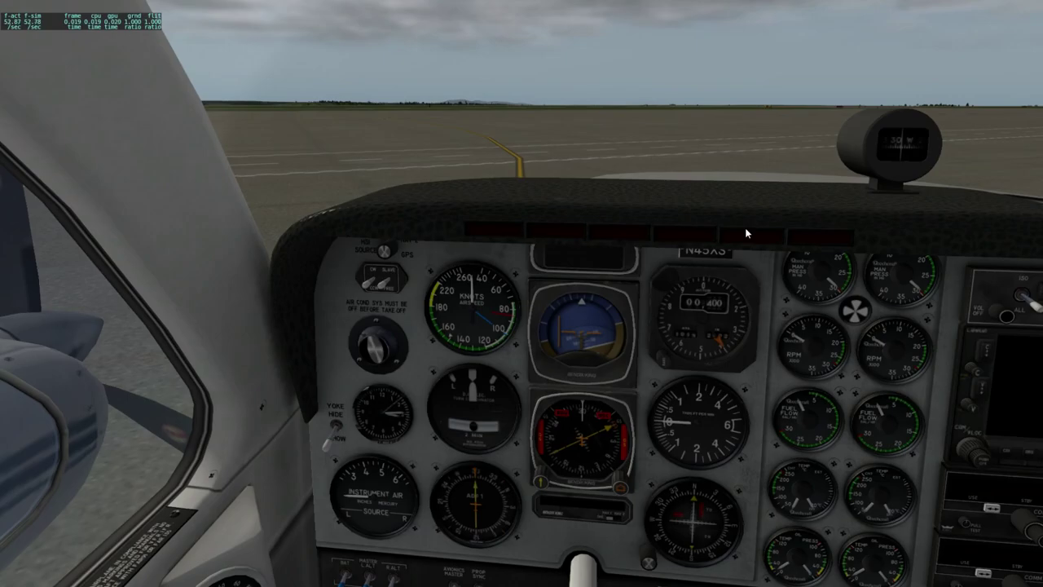
{"action": "scroll", "coordinate": [745, 227], "scroll_direction": "up", "scroll_amount": 10}
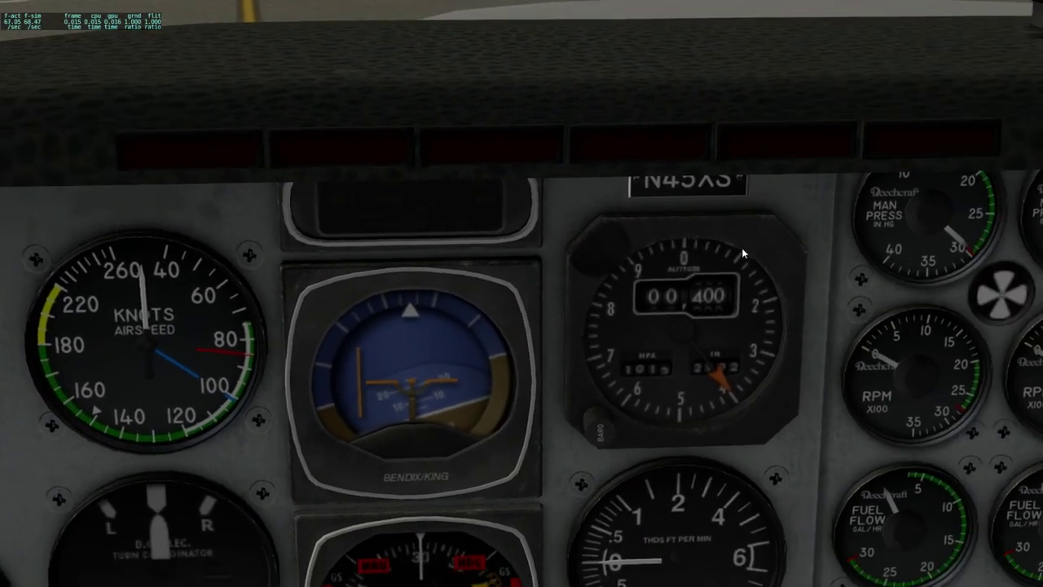
{"action": "left_click_drag", "start_coordinate": [742, 253], "coordinate": [751, 259]}
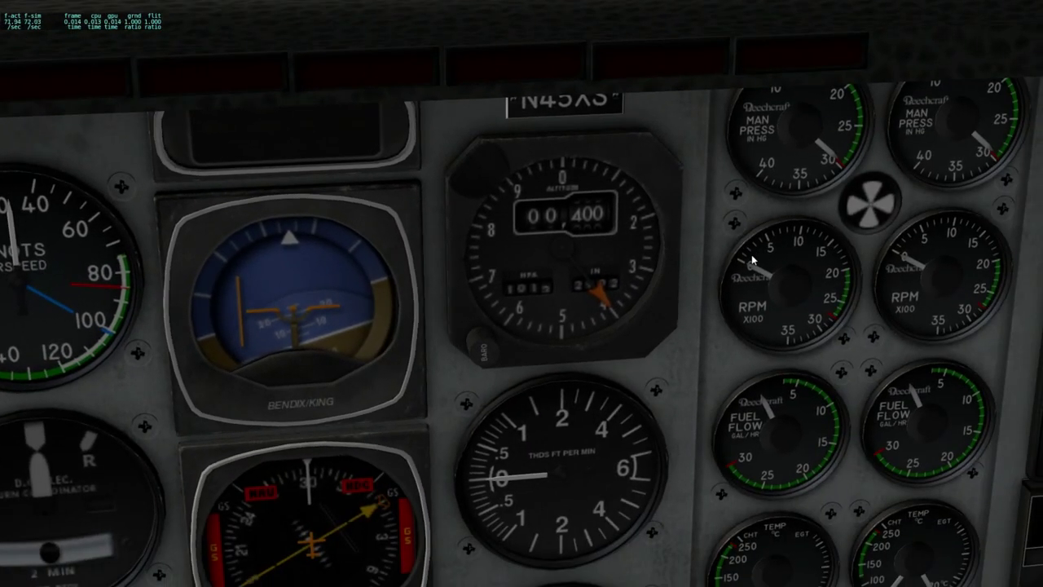
{"action": "scroll", "coordinate": [751, 259], "scroll_direction": "down", "scroll_amount": 10}
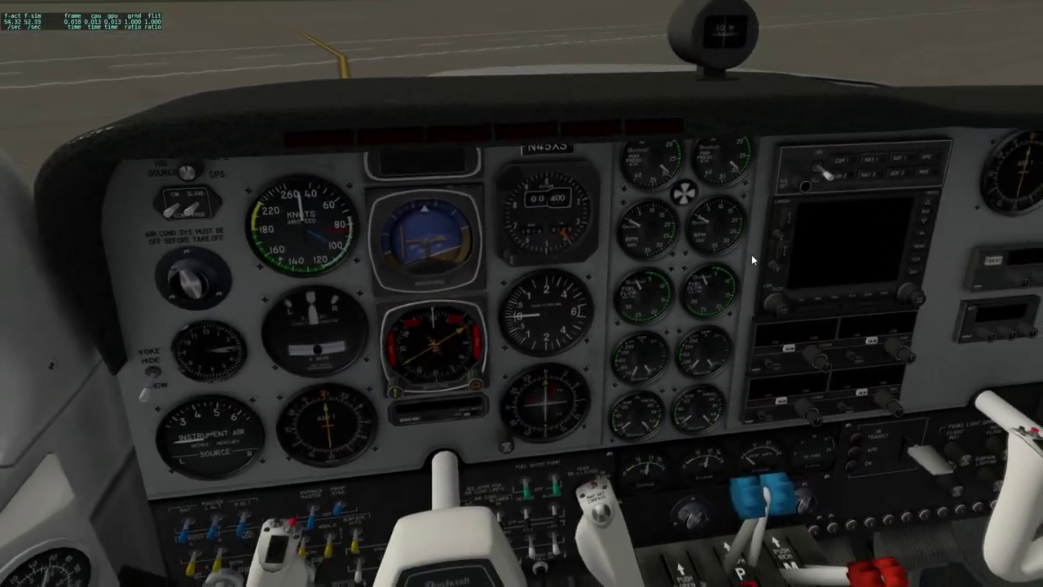
Examine the cockpit panel, the yoke and the pedal area, and switch to the external view behind the aircraft.
{"action": "scroll", "coordinate": [752, 259], "scroll_direction": "down", "scroll_amount": 2}
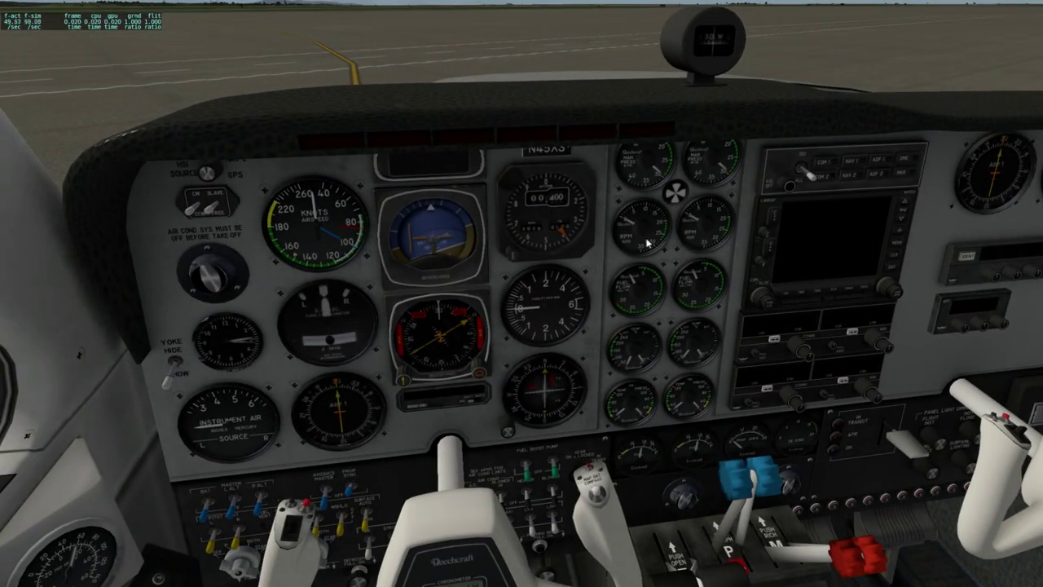
{"action": "left_click_drag", "start_coordinate": [664, 248], "coordinate": [688, 280]}
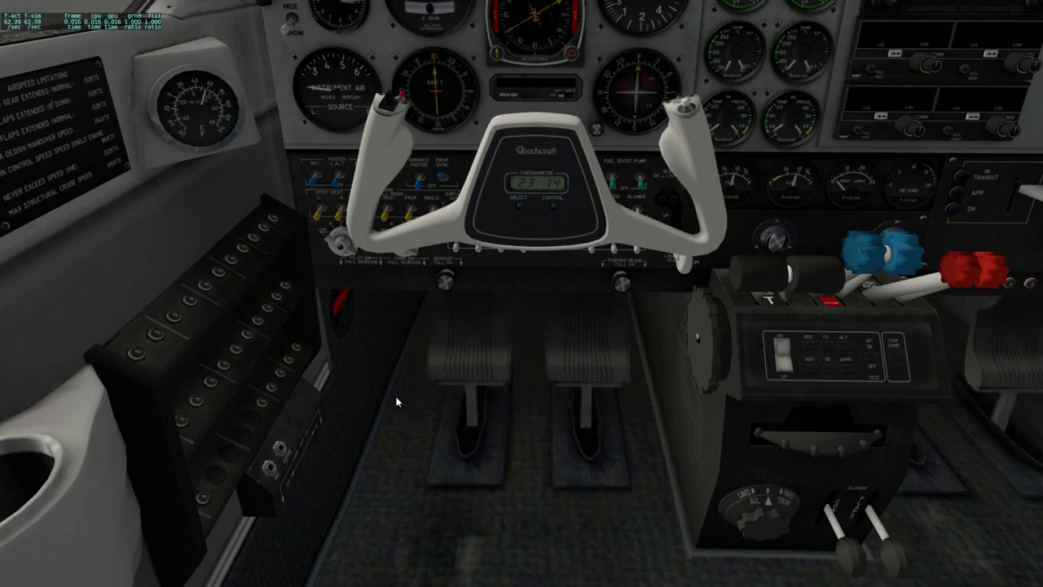
{"action": "left_click", "coordinate": [621, 283]}
{"action": "key", "text": "shift+8"}
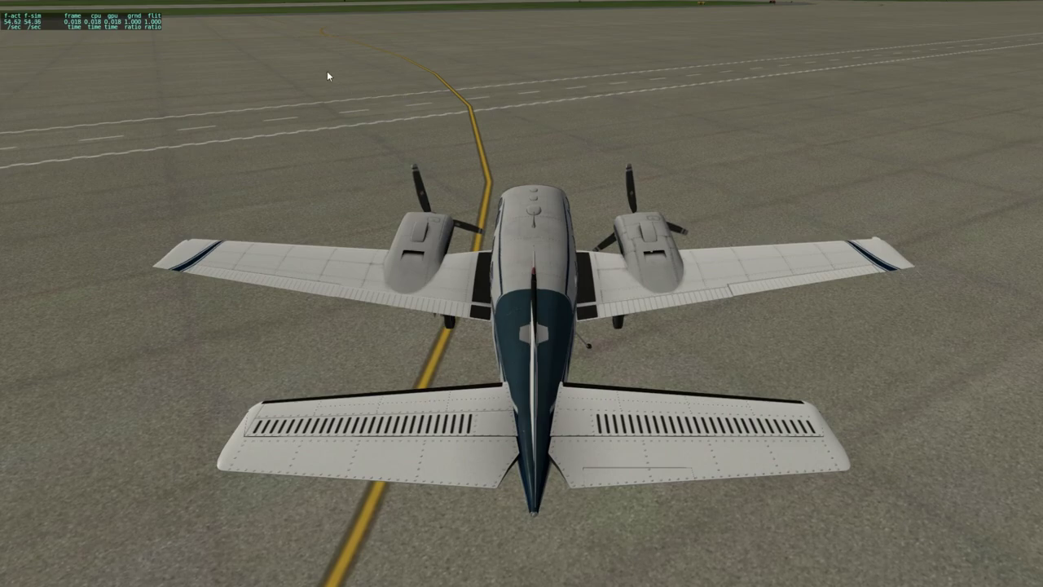
In the advanced joystick button settings, assign General command: tilt up to button 178 and tilt down to button 182.
{"action": "mouse_move", "coordinate": [122, 4]}
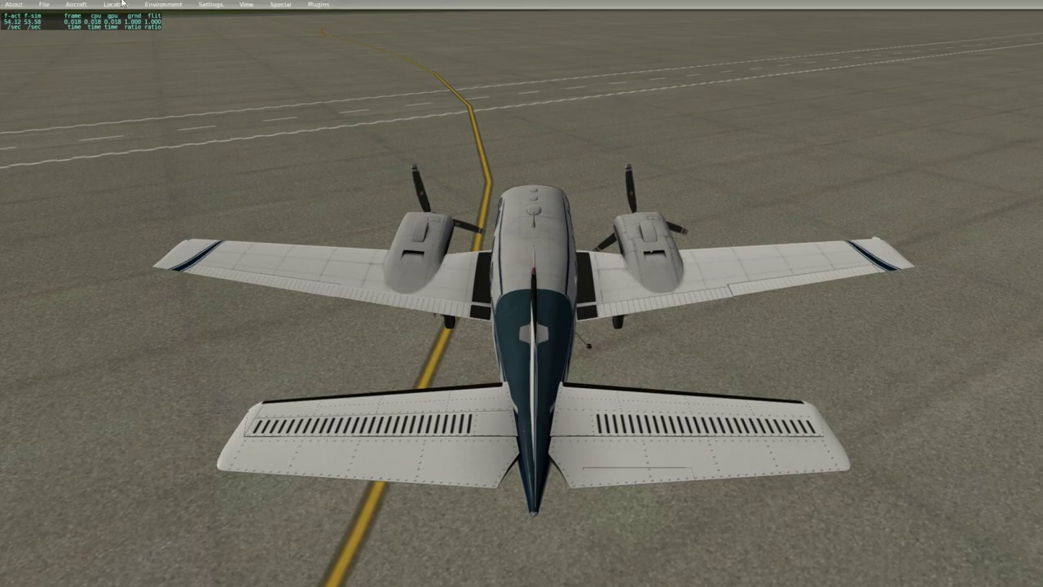
{"action": "left_click", "coordinate": [212, 9]}
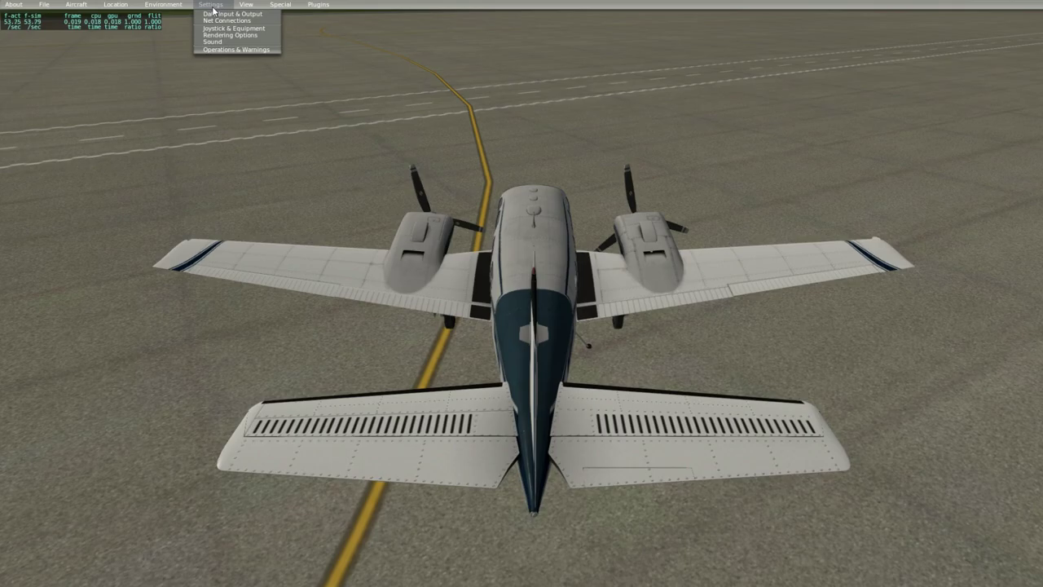
{"action": "left_click", "coordinate": [228, 28]}
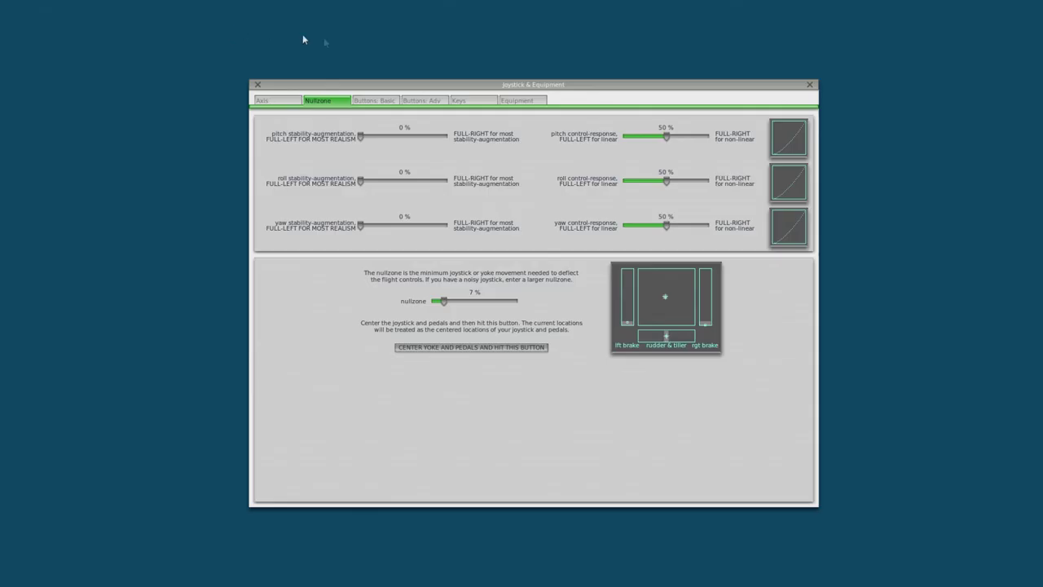
{"action": "left_click", "coordinate": [424, 101]}
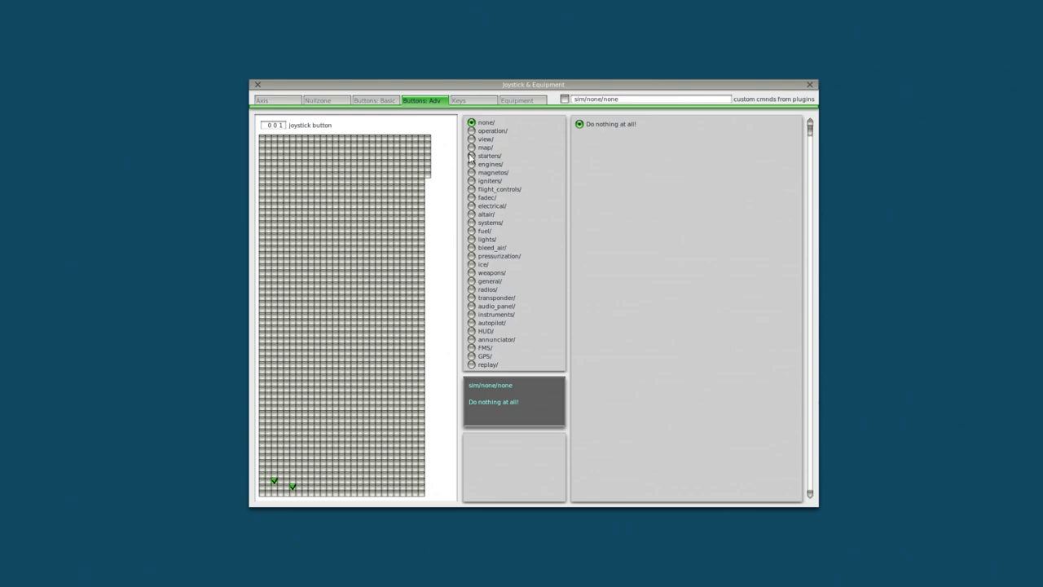
{"action": "left_click", "coordinate": [275, 482]}
{"action": "left_click", "coordinate": [292, 487]}
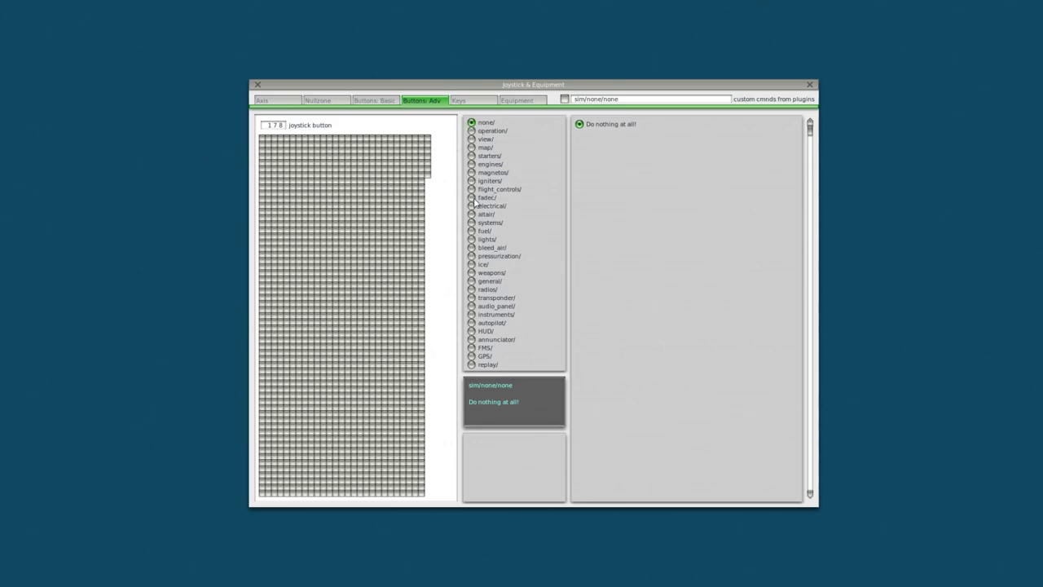
{"action": "left_click", "coordinate": [471, 281]}
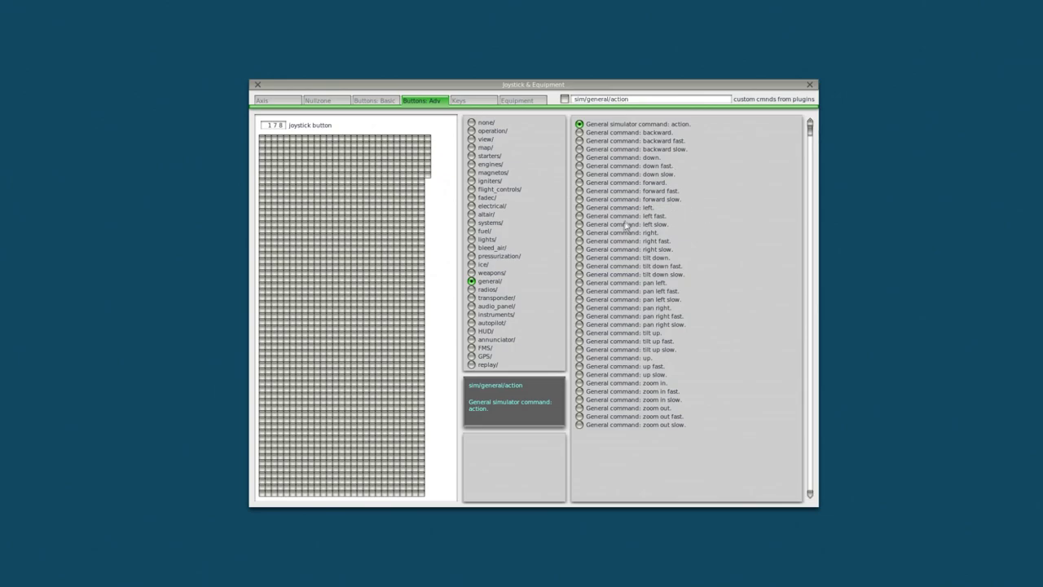
{"action": "left_click", "coordinate": [579, 332]}
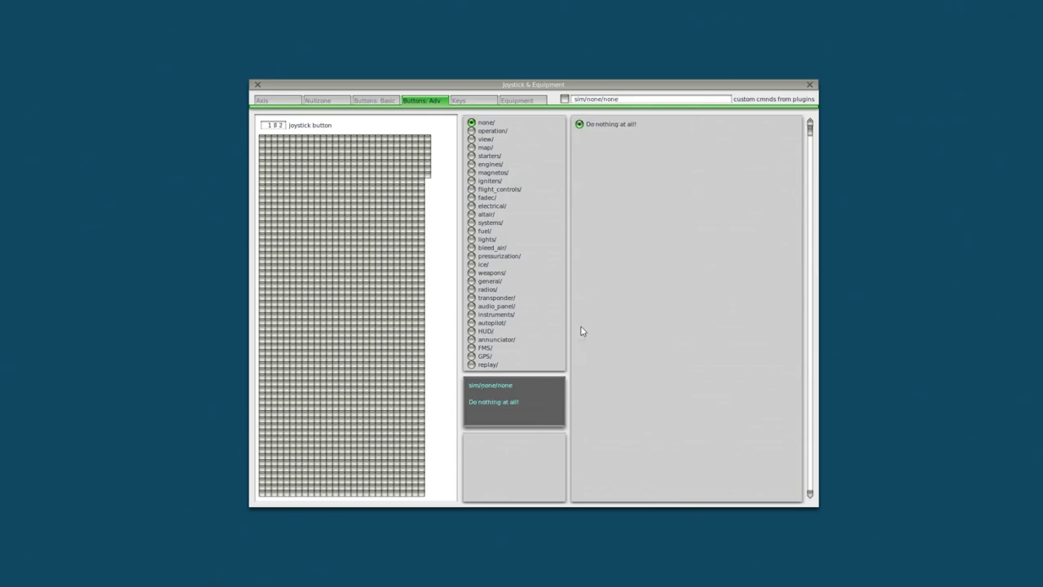
{"action": "left_click", "coordinate": [470, 282]}
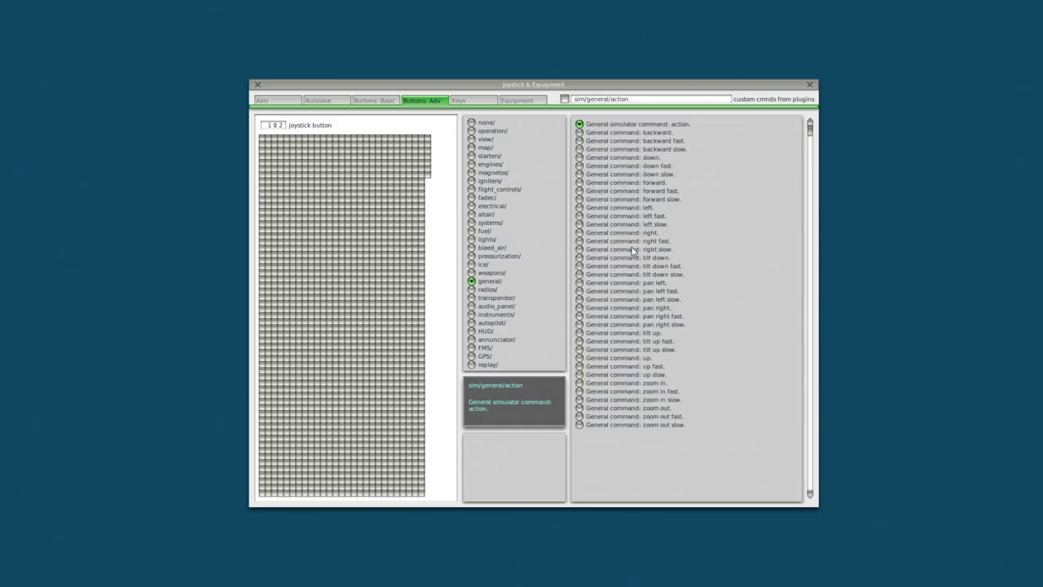
{"action": "left_click", "coordinate": [579, 259]}
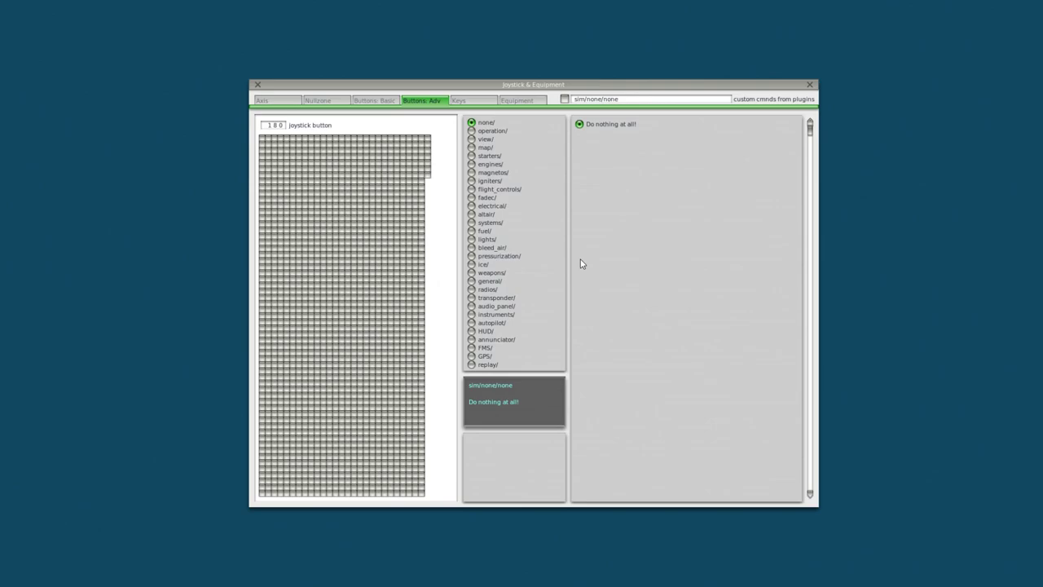
Assign General command: pan right fast to joystick button 180 and pan left fast to button 184, and close the joystick settings.
{"action": "left_click", "coordinate": [471, 281]}
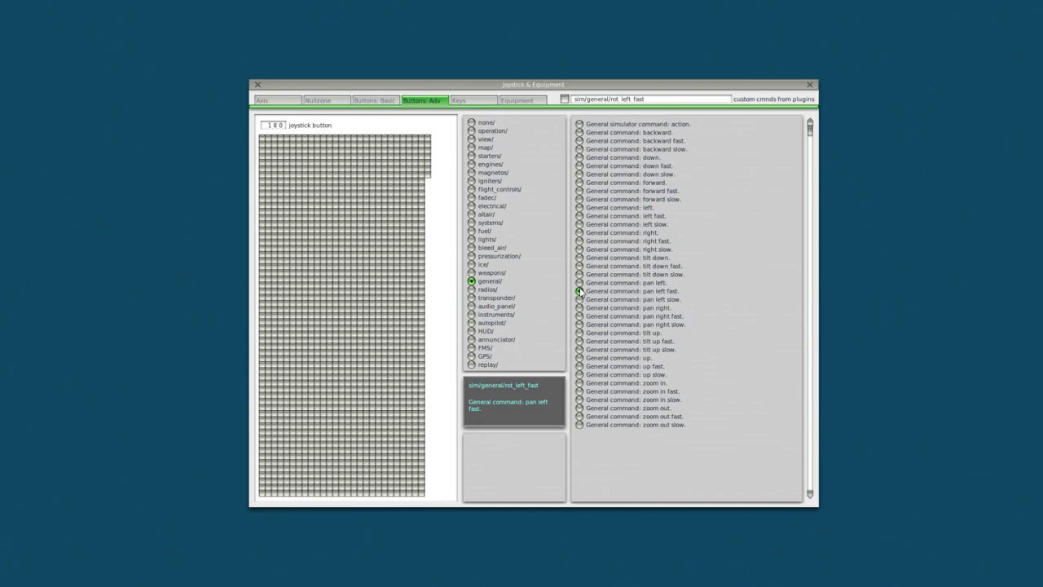
{"action": "left_click", "coordinate": [580, 317]}
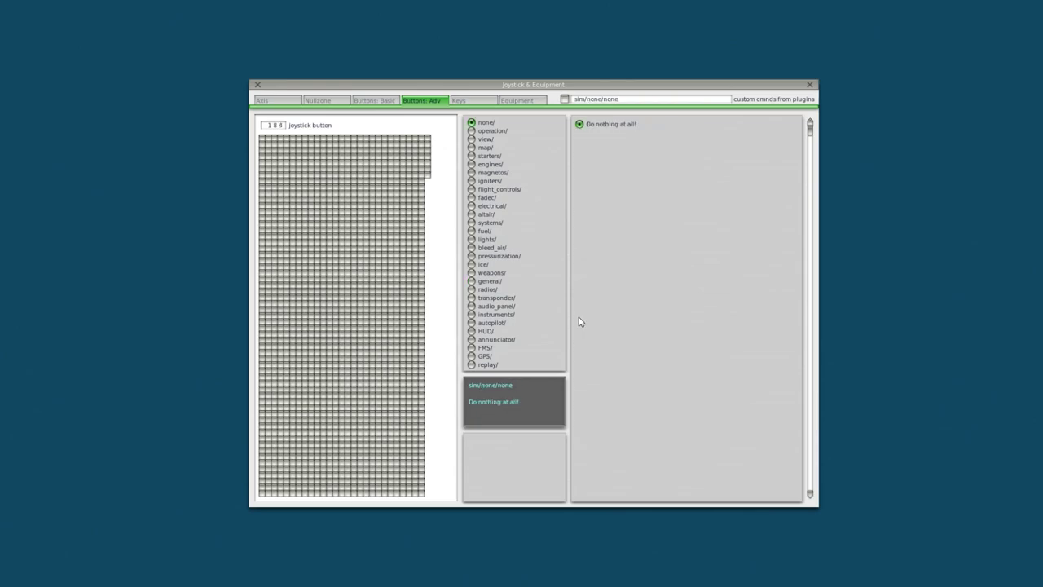
{"action": "left_click", "coordinate": [469, 282]}
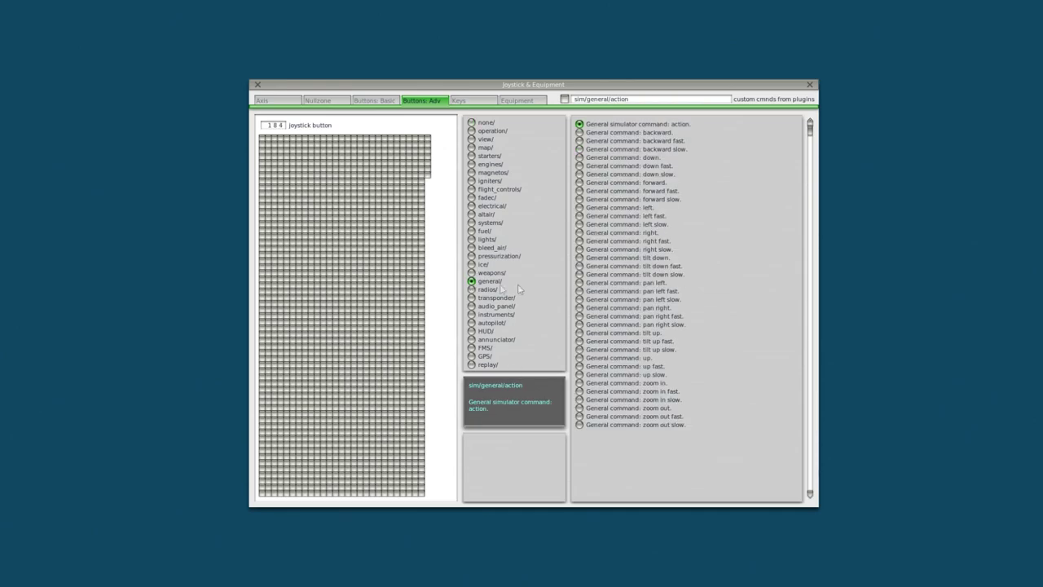
{"action": "left_click", "coordinate": [579, 291]}
{"action": "left_click", "coordinate": [810, 84]}
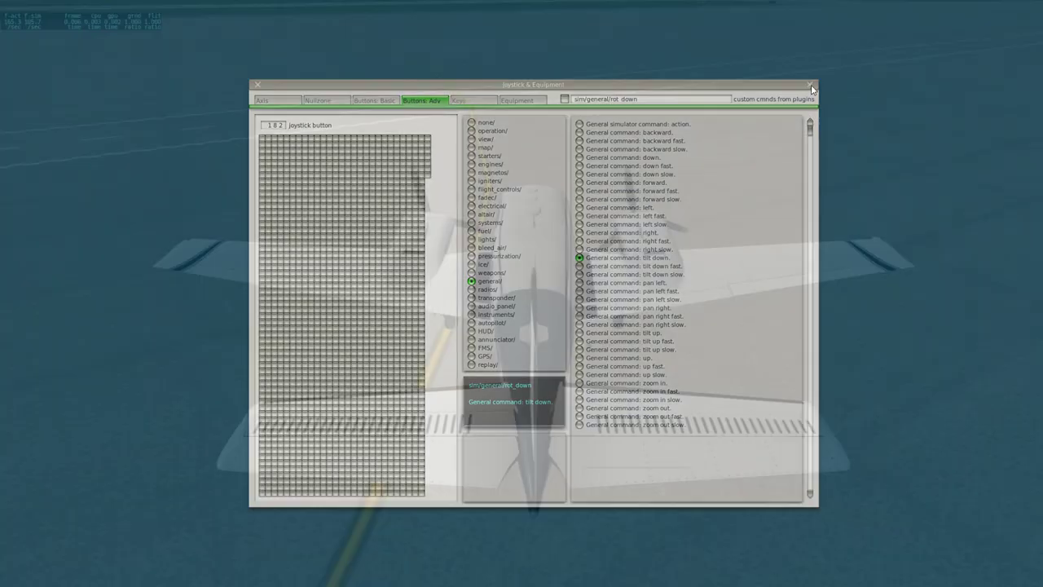
Switch to the 3-D cockpit view and check the panning and tilting by looking over the wing, toward the copilot's window and forward again.
{"action": "key", "text": "shift+9"}
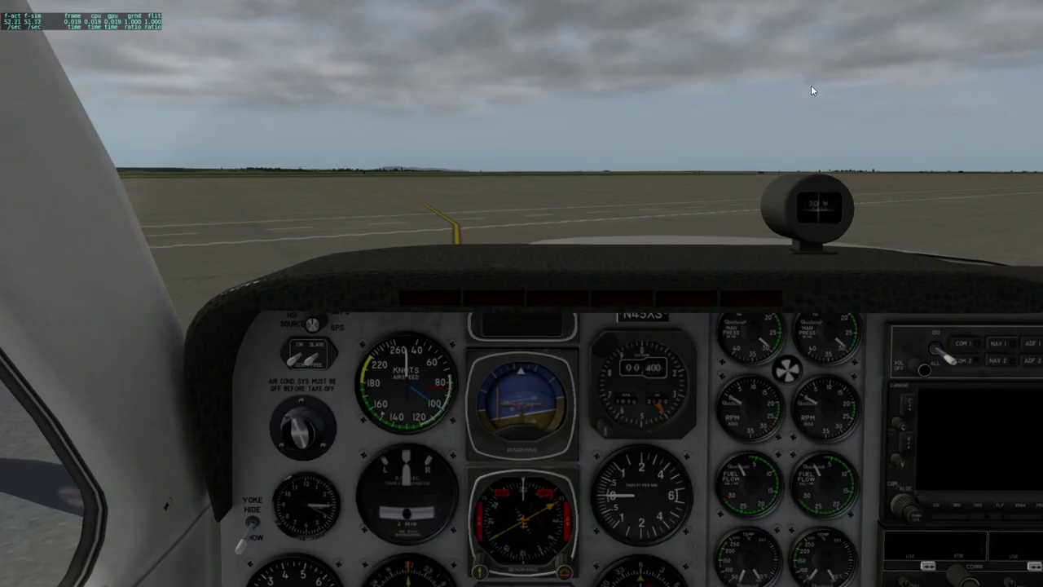
{"action": "key", "text": "q"}
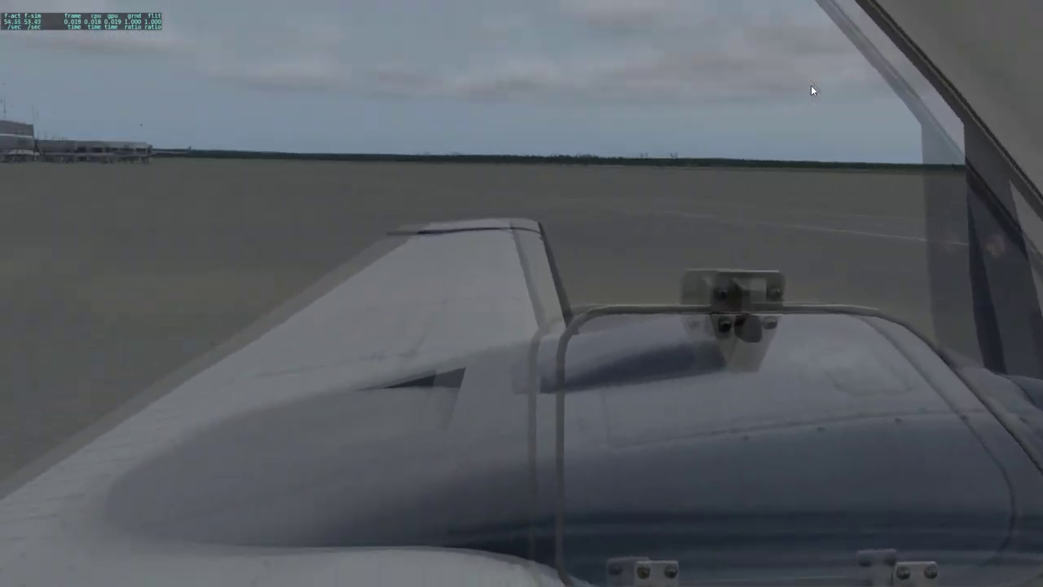
{"action": "key", "text": "e"}
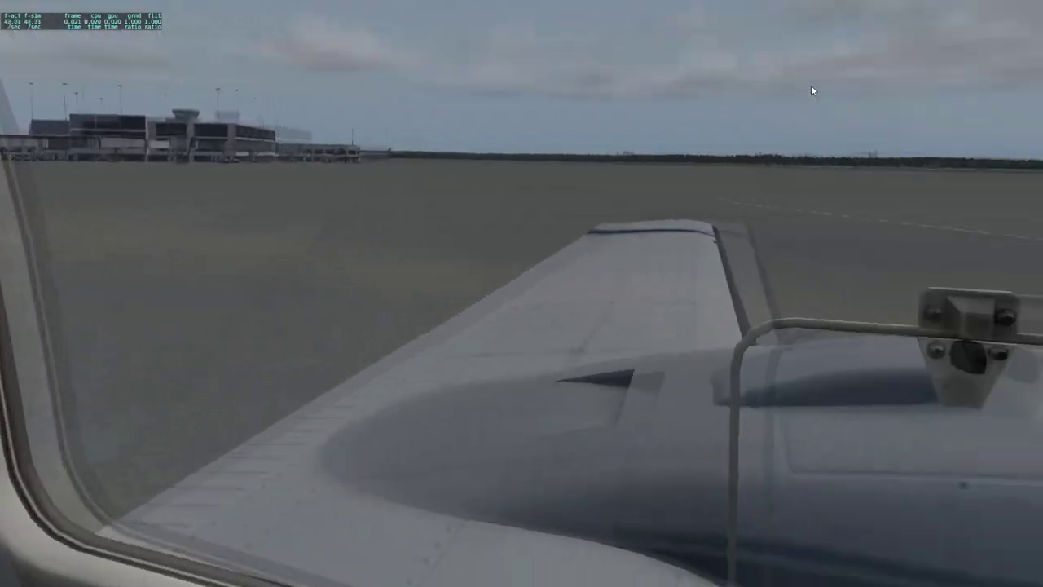
{"action": "key", "text": "q"}
{"action": "key", "text": "r"}
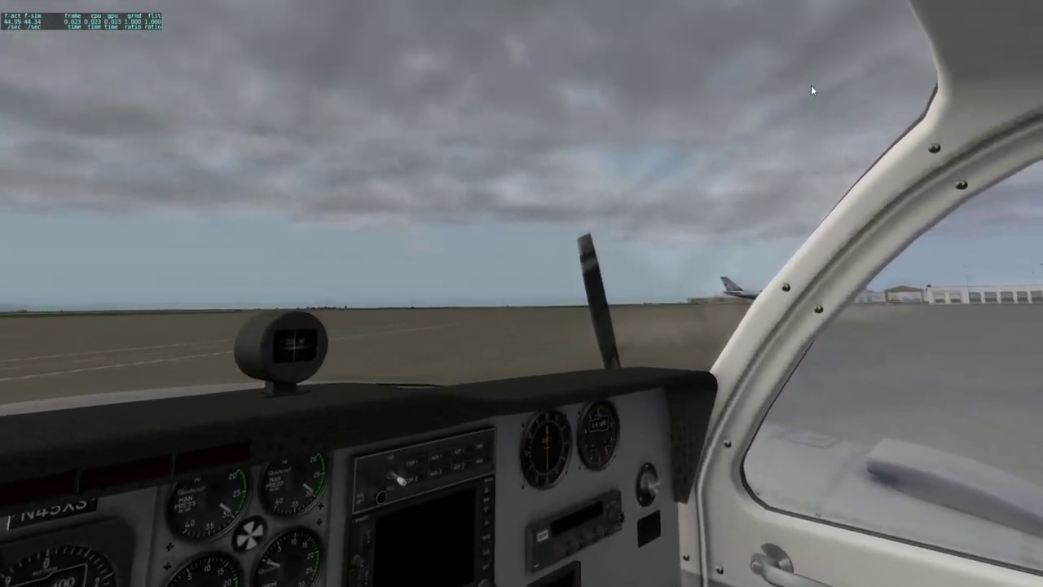
{"action": "key", "text": "f"}
{"action": "key", "text": "q"}
{"action": "key", "text": "r"}
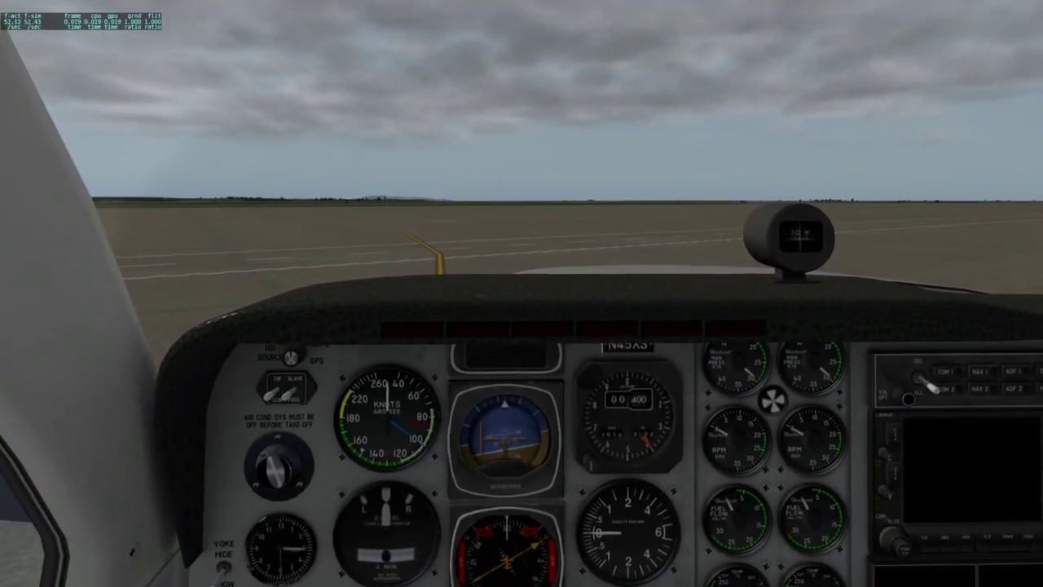
Look across to the copilot's side, view the radio stack up close and from farther back, and return to the flight instruments.
{"action": "key", "text": "e"}
{"action": "key", "text": "f"}
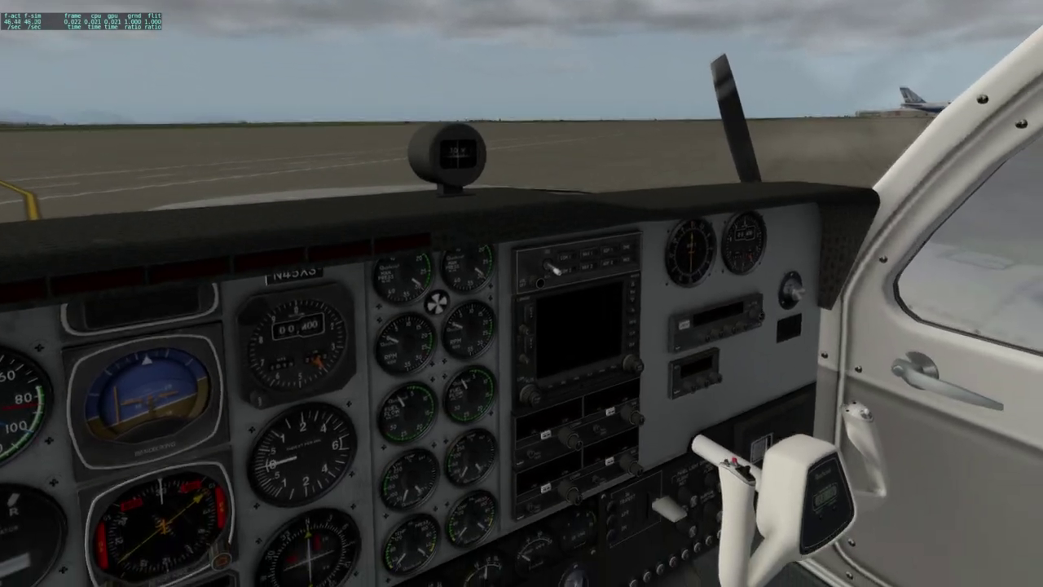
{"action": "key", "text": "f"}
{"action": "key", "text": "="}
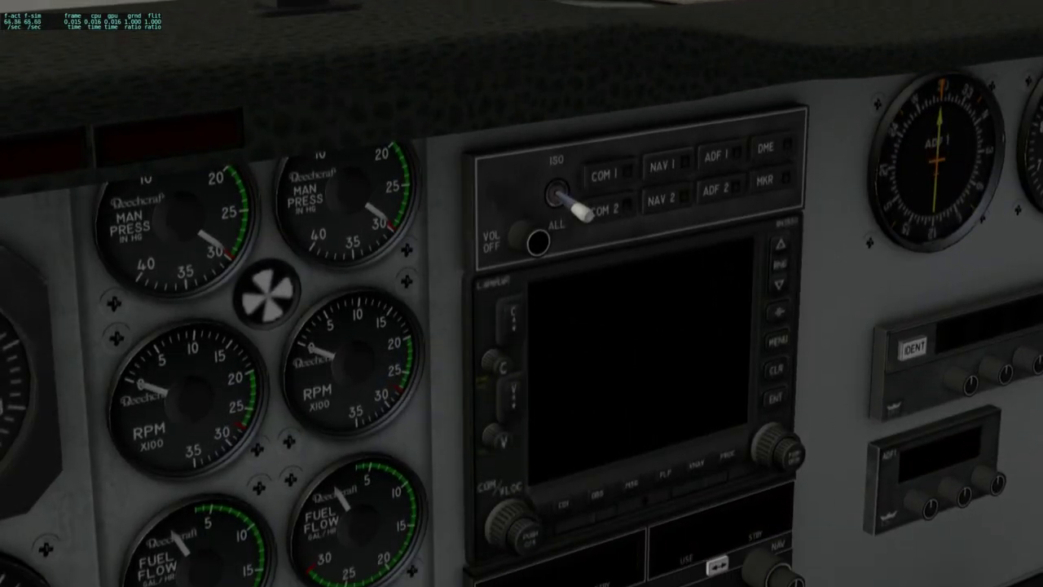
{"action": "key", "text": "minus"}
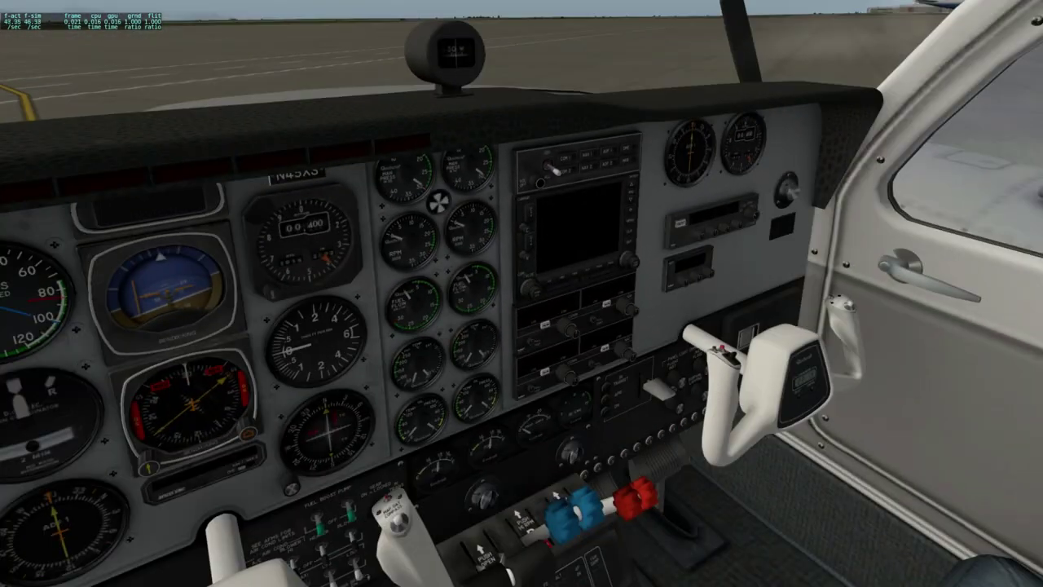
{"action": "key", "text": "q"}
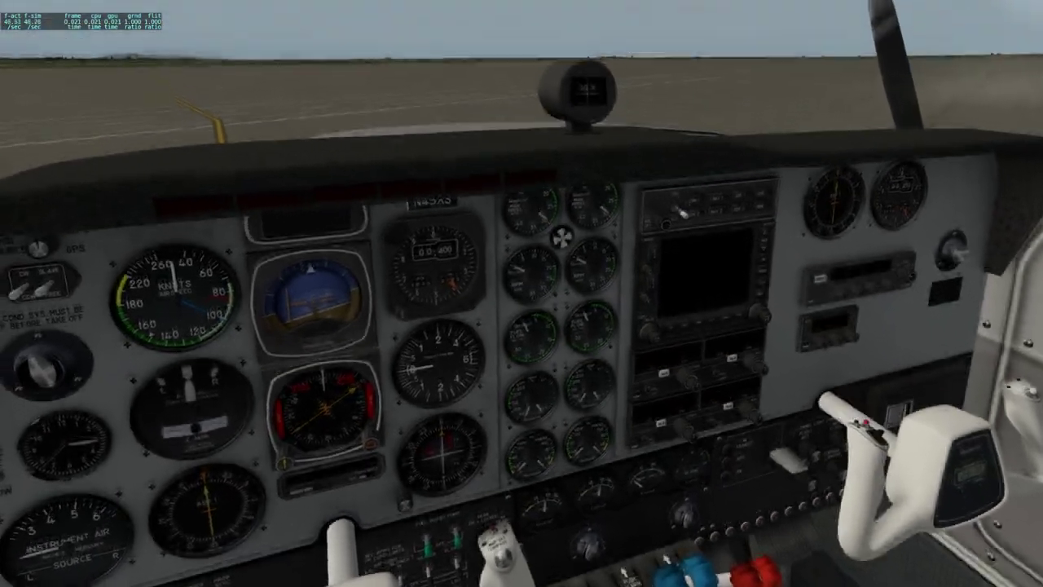
{"action": "key", "text": "r"}
{"action": "key", "text": "q"}
{"action": "key", "text": "e"}
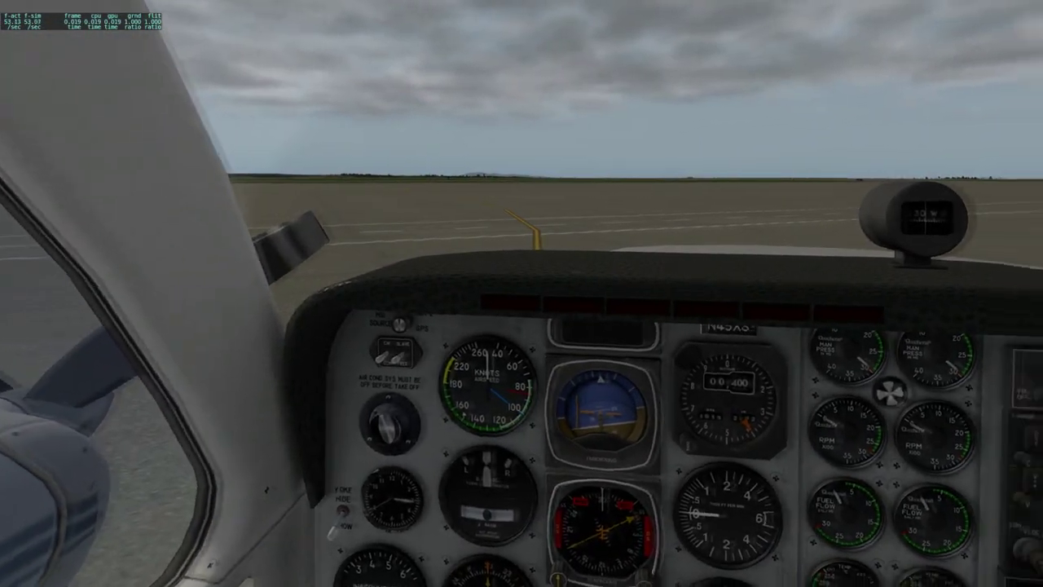
{"action": "key", "text": "f"}
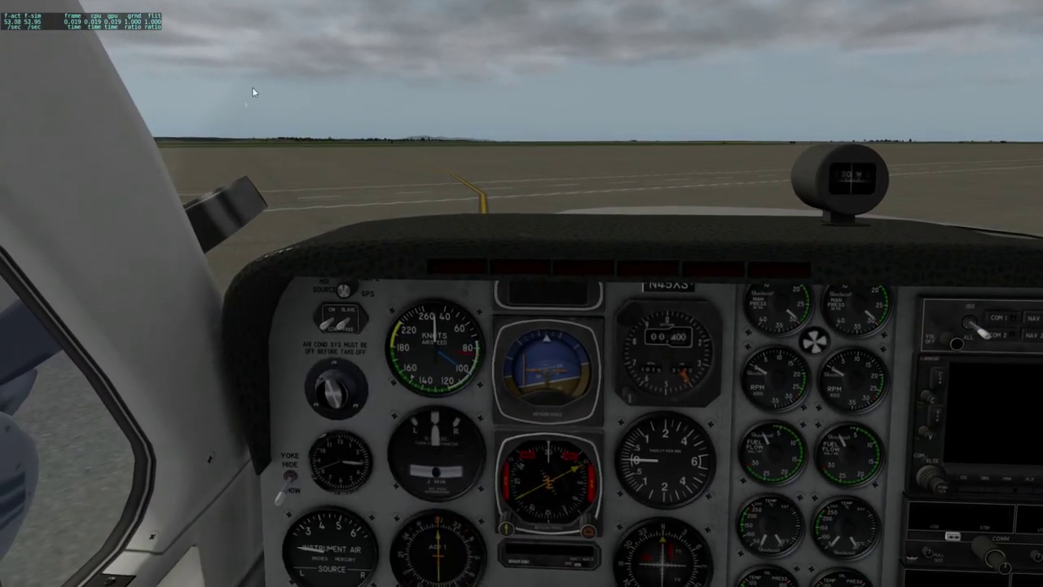
Reopen the joystick button settings and assign the flight control command Pitch trim down to joystick button 171.
{"action": "left_click", "coordinate": [211, 4]}
{"action": "left_click", "coordinate": [241, 28]}
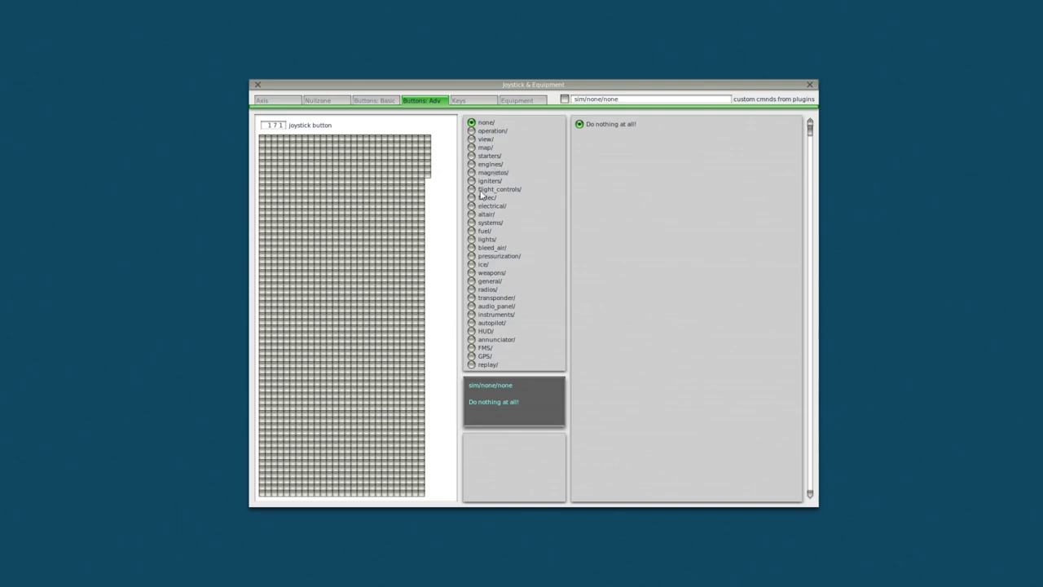
{"action": "left_click", "coordinate": [472, 189]}
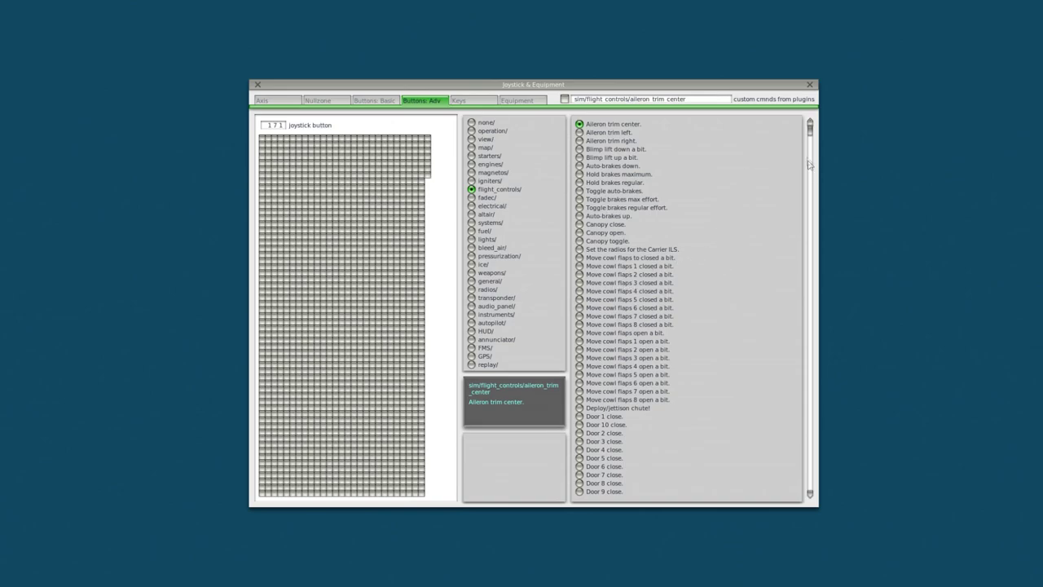
{"action": "left_click_drag", "start_coordinate": [812, 137], "coordinate": [814, 329]}
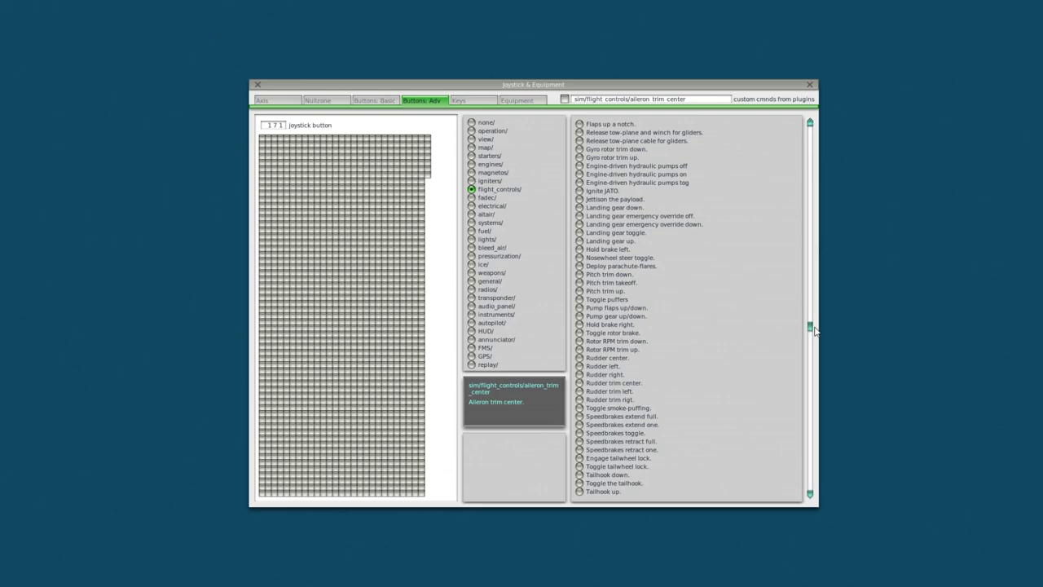
{"action": "left_click", "coordinate": [579, 278]}
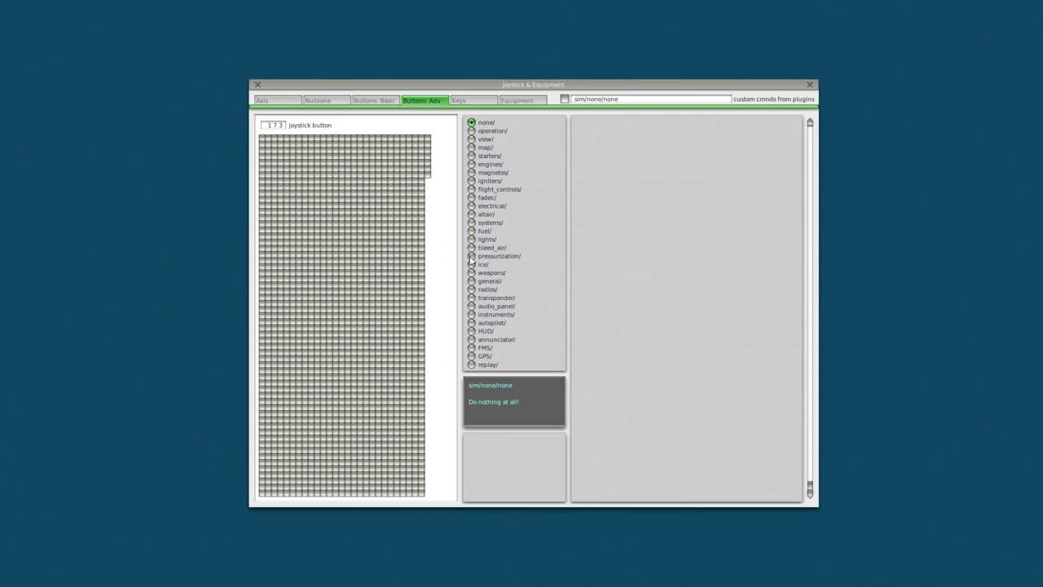
Assign the flight control command Pitch trim up to joystick button 173 and Aileron trim left to button 174.
{"action": "left_click", "coordinate": [472, 189]}
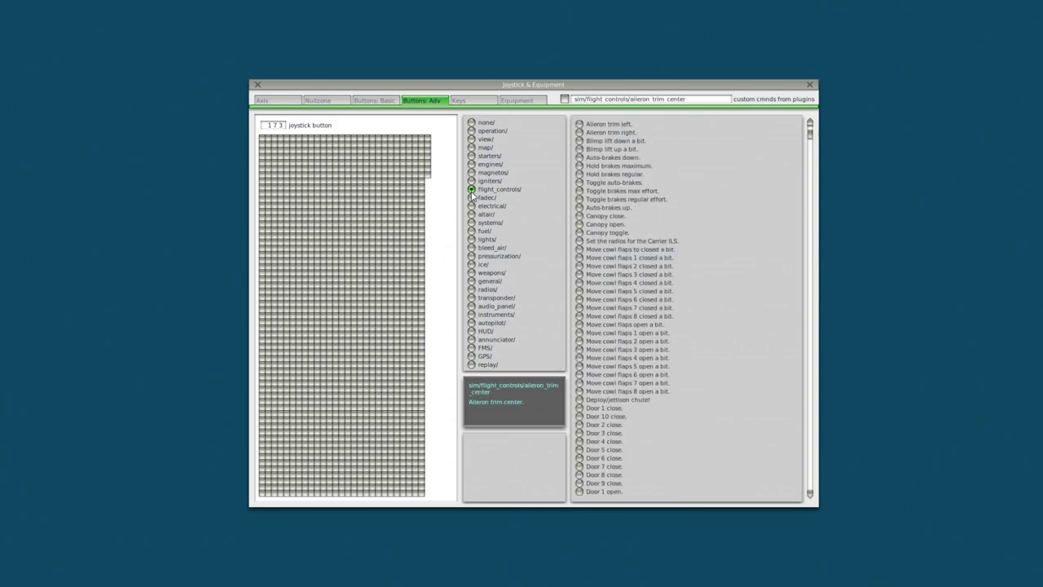
{"action": "left_click_drag", "start_coordinate": [813, 139], "coordinate": [836, 326]}
{"action": "left_click", "coordinate": [580, 300]}
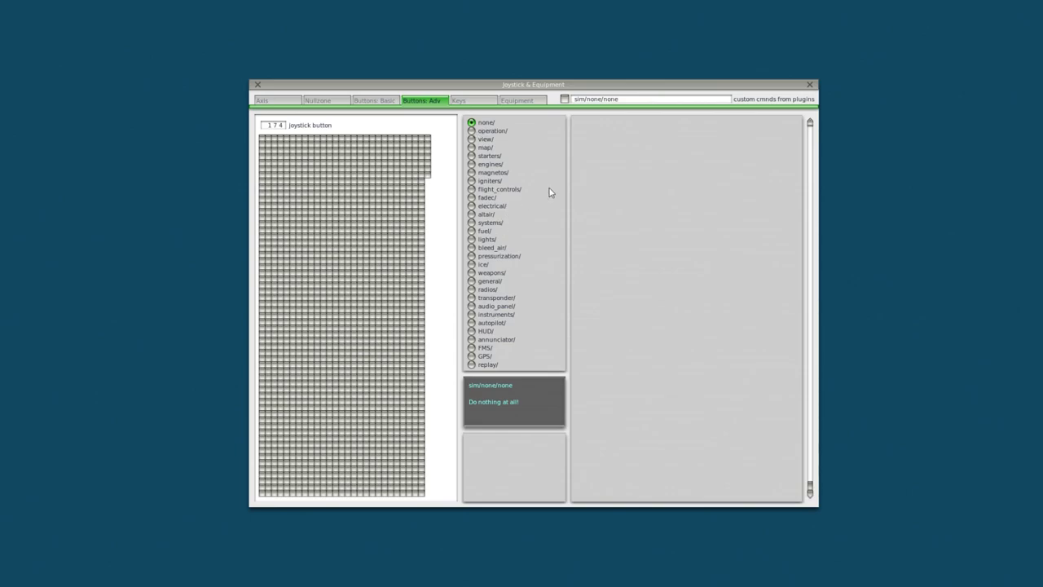
{"action": "left_click", "coordinate": [472, 191]}
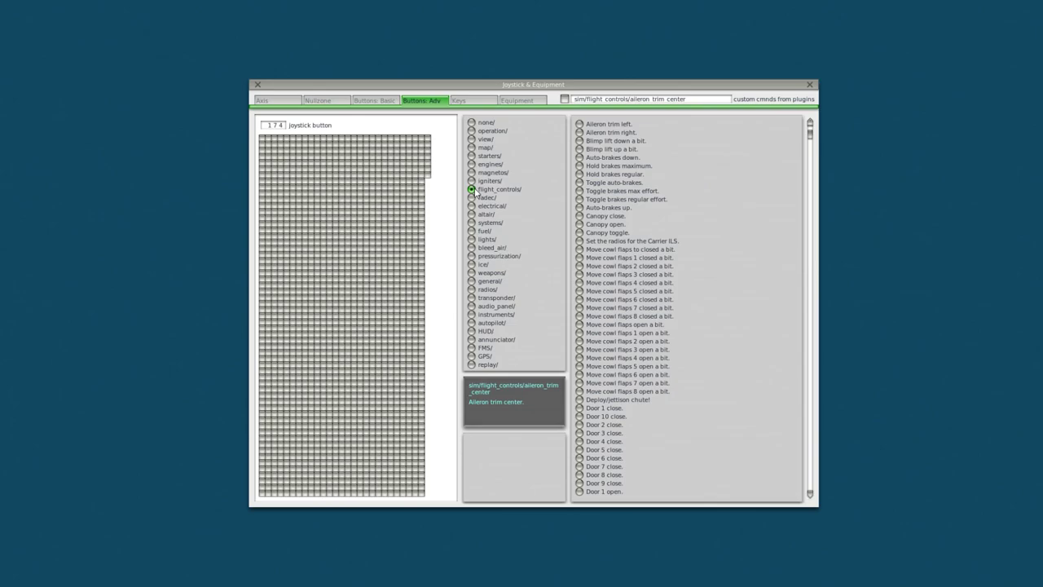
{"action": "left_click", "coordinate": [581, 125]}
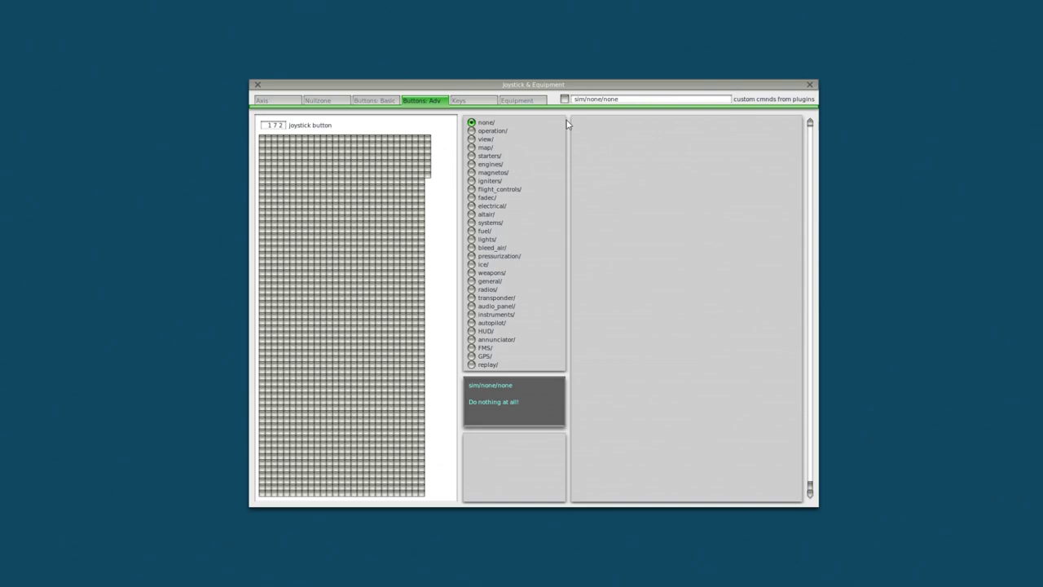
Assign the flight control command Aileron trim right to joystick button 172 and Rudder trim rigt to button 168.
{"action": "left_click", "coordinate": [471, 189]}
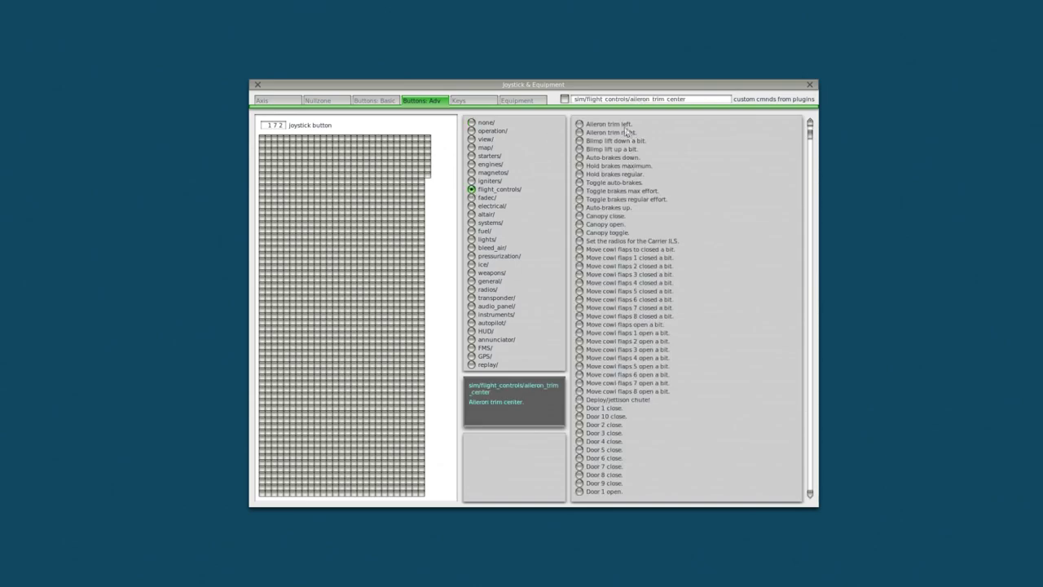
{"action": "left_click", "coordinate": [579, 134]}
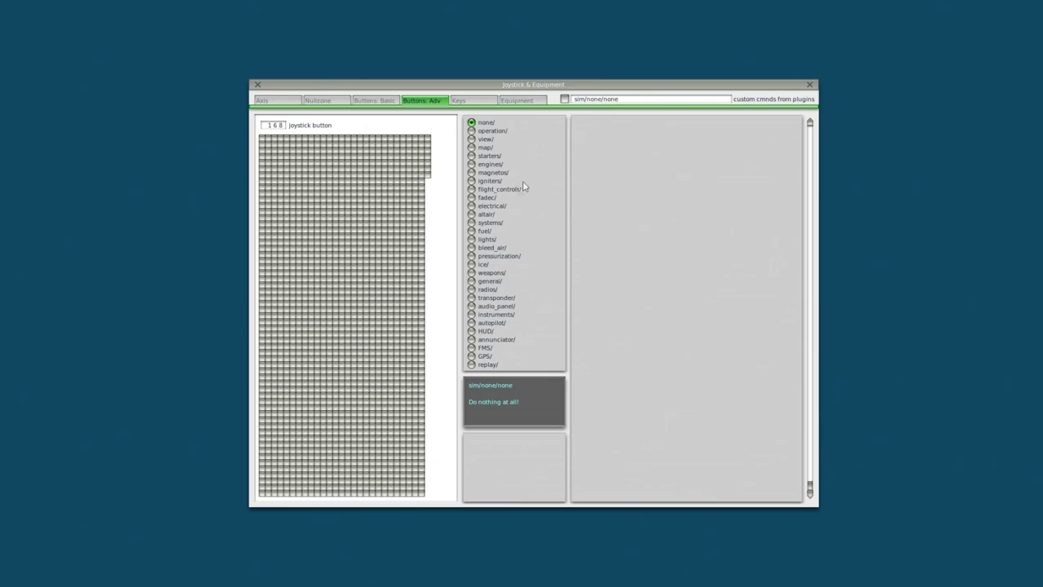
{"action": "left_click", "coordinate": [474, 190]}
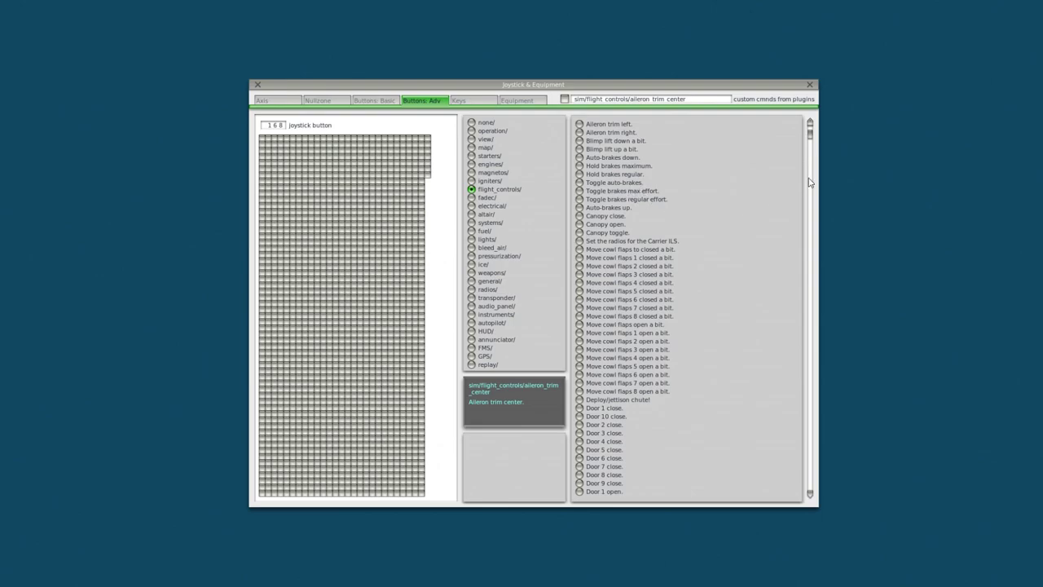
{"action": "left_click_drag", "start_coordinate": [808, 135], "coordinate": [810, 338]}
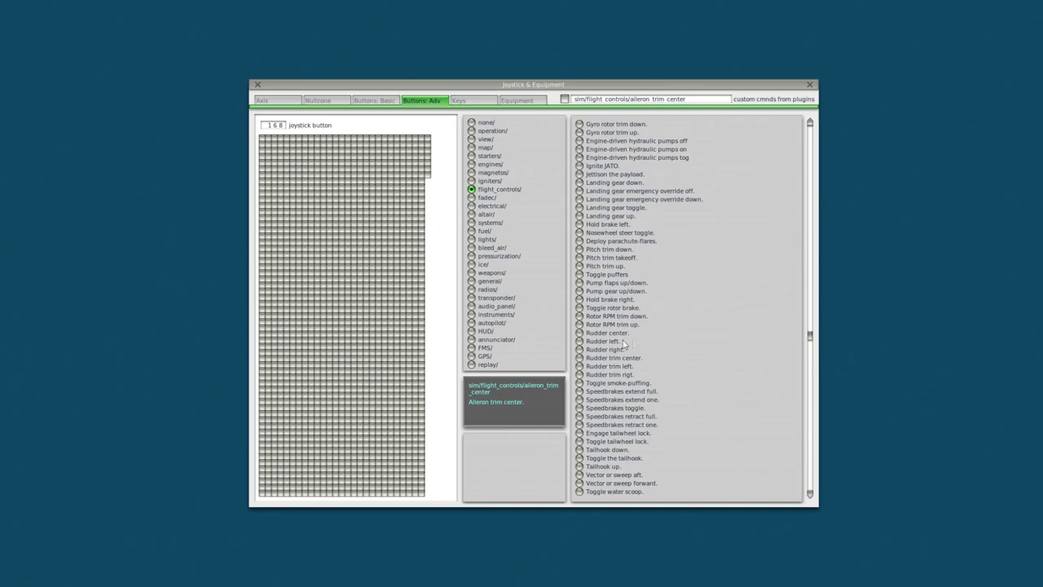
{"action": "left_click", "coordinate": [580, 376]}
Assign the flight control command Rudder trim left to joystick button 170.
{"action": "left_click", "coordinate": [478, 189]}
{"action": "left_click_drag", "start_coordinate": [810, 134], "coordinate": [819, 324]}
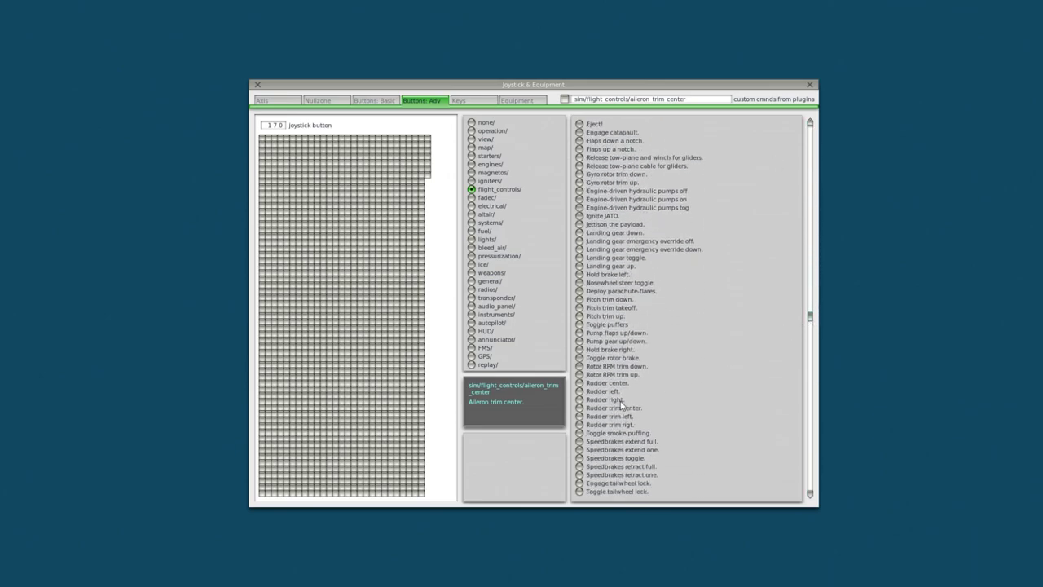
{"action": "left_click", "coordinate": [580, 416]}
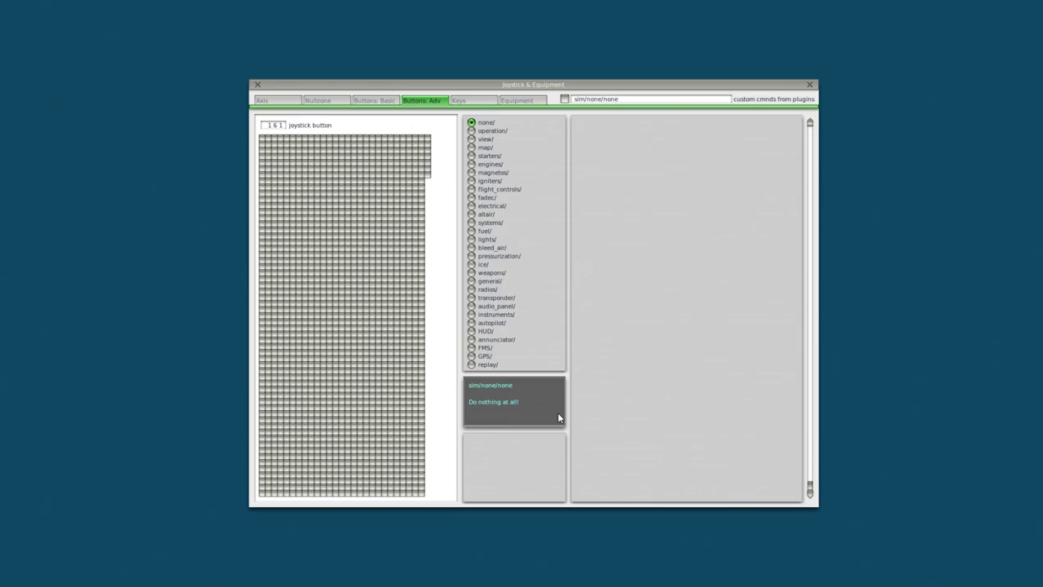
Assign the autopilot command Servos toggle to joystick button 161 and a view command to joystick button 163.
{"action": "left_click", "coordinate": [471, 322]}
{"action": "left_click_drag", "start_coordinate": [813, 143], "coordinate": [811, 303]}
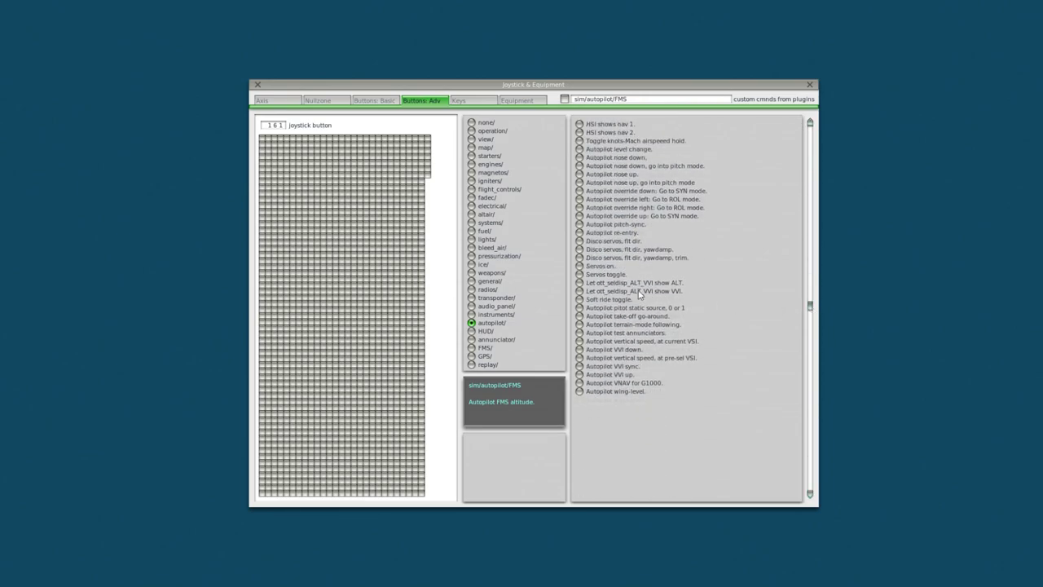
{"action": "left_click", "coordinate": [579, 274]}
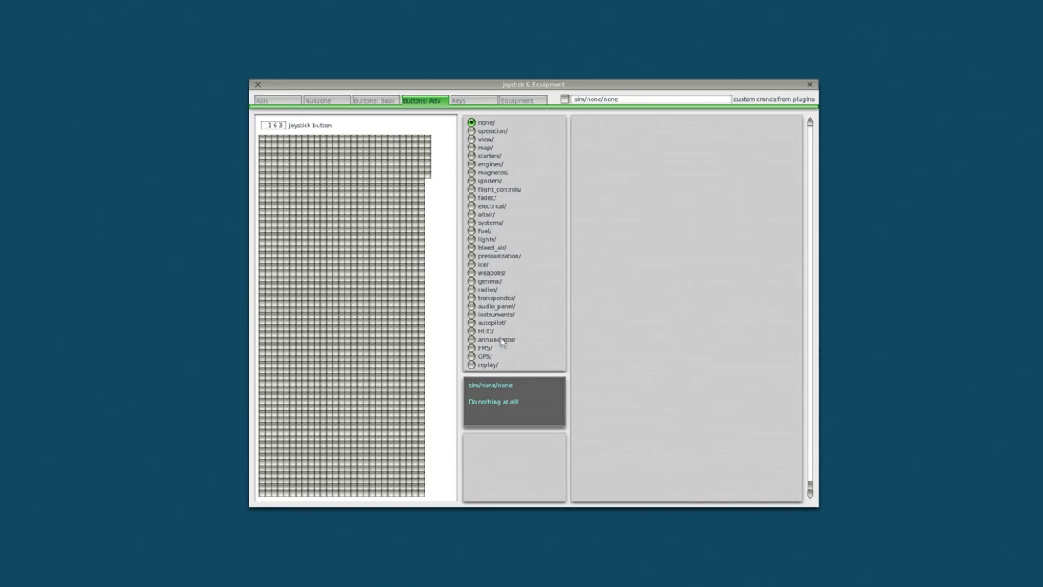
{"action": "left_click", "coordinate": [471, 140]}
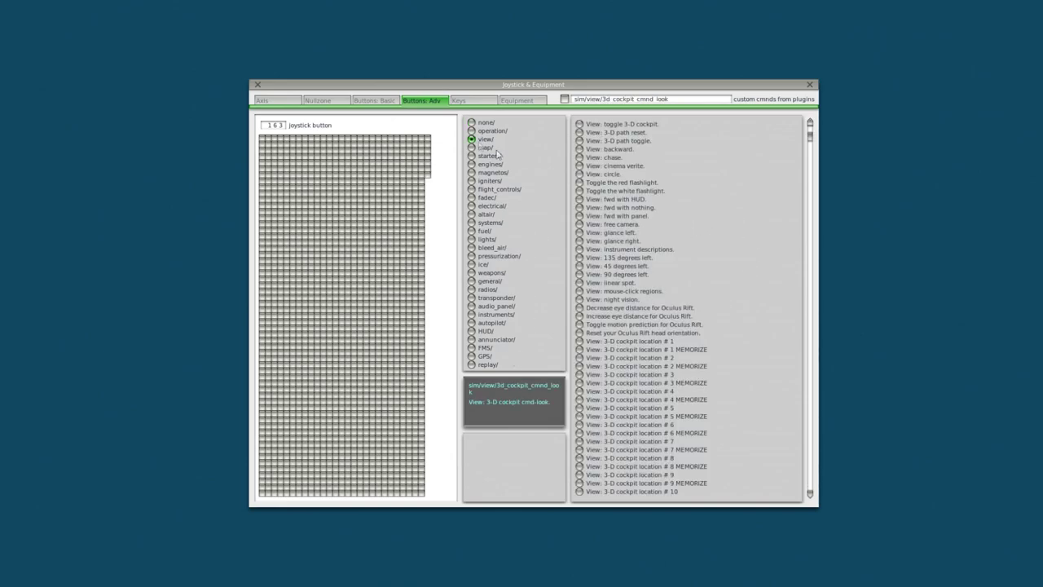
{"action": "left_click", "coordinate": [579, 409]}
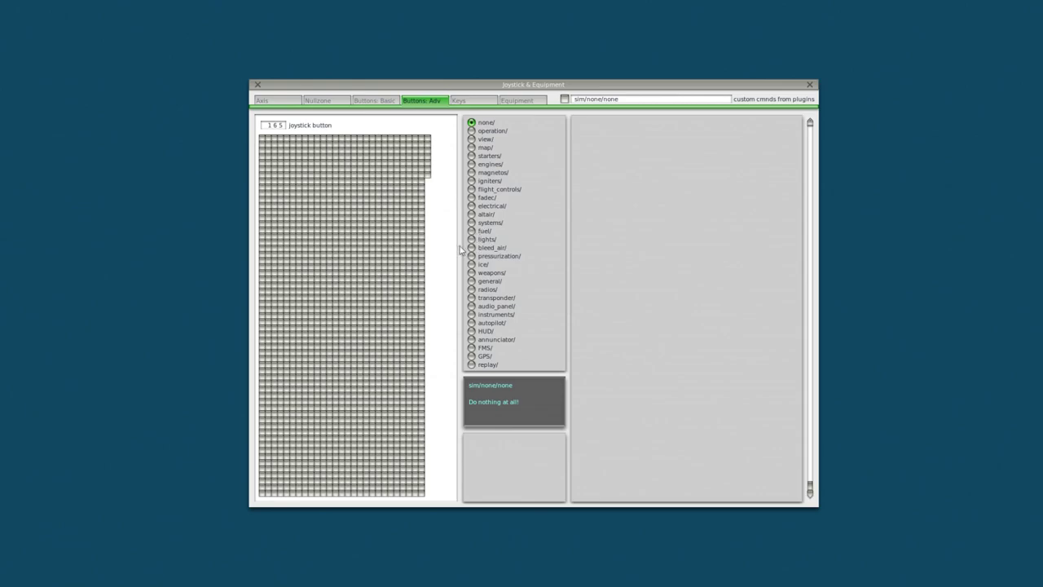
Assign a flight control command to joystick button 165 and browse the flight control commands for joystick button 166.
{"action": "left_click", "coordinate": [471, 189]}
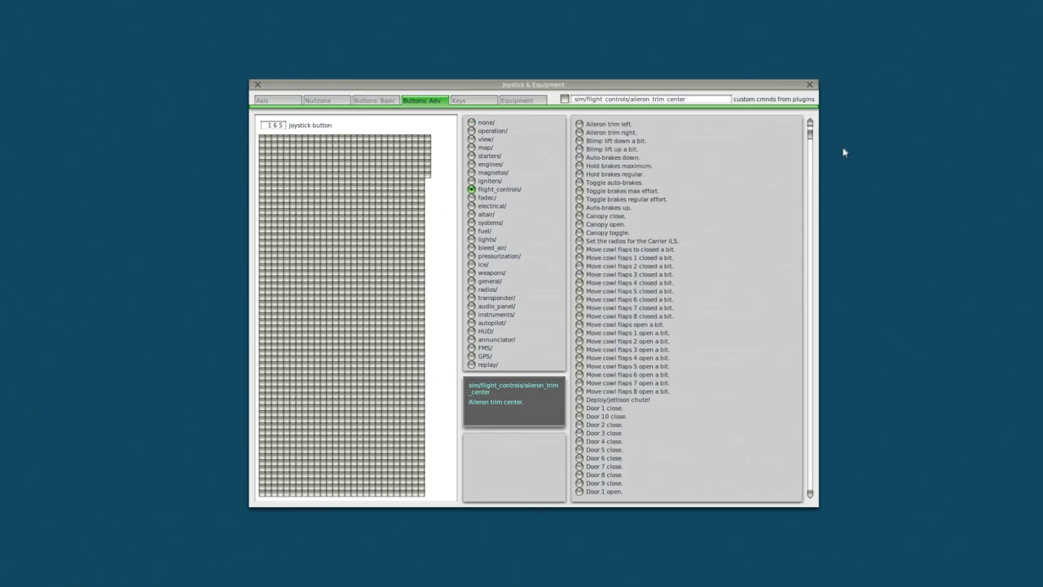
{"action": "left_click_drag", "start_coordinate": [811, 139], "coordinate": [812, 332]}
{"action": "left_click", "coordinate": [579, 374]}
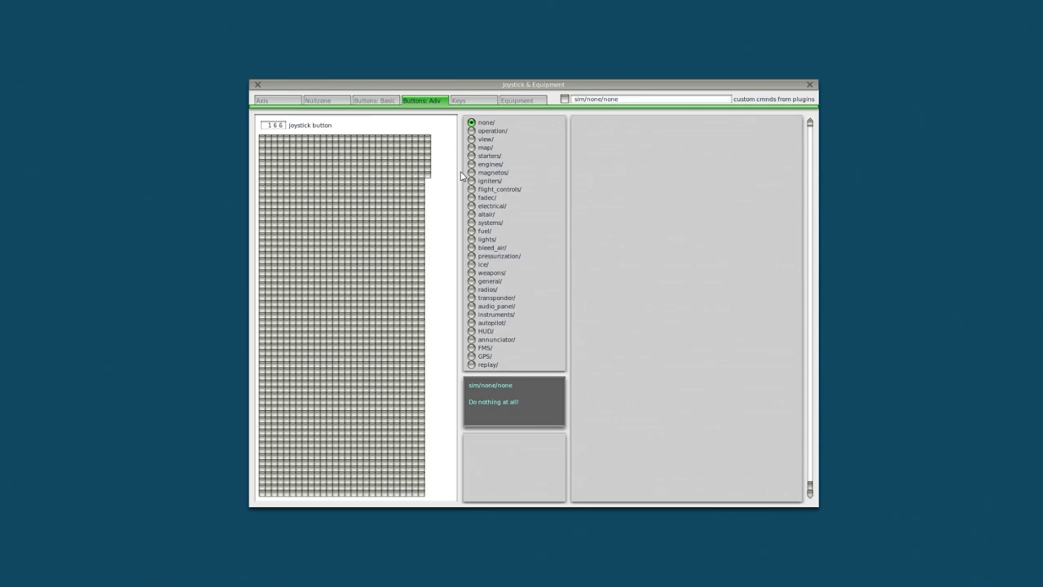
{"action": "left_click", "coordinate": [470, 190]}
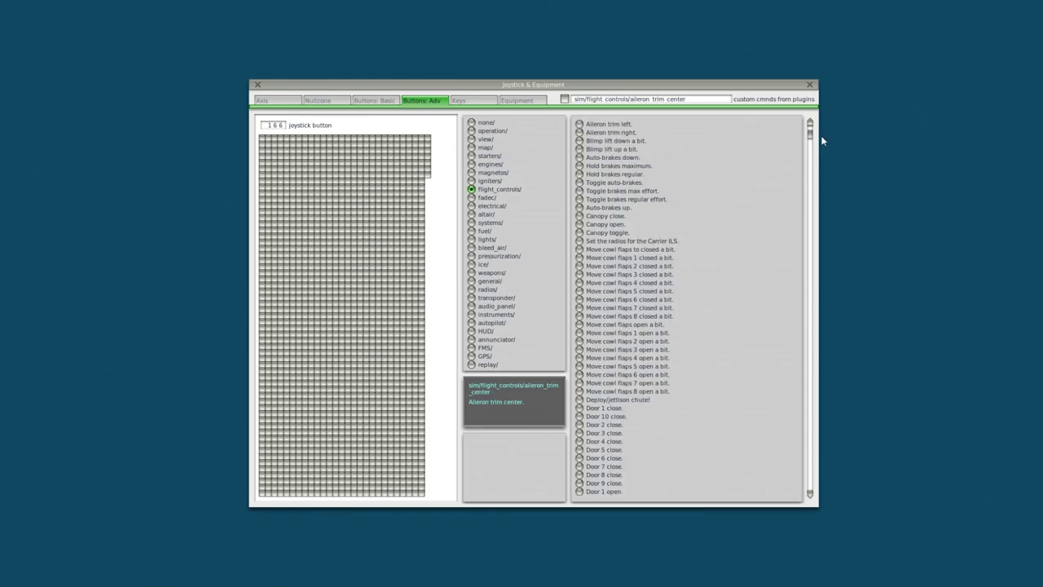
{"action": "mouse_move", "coordinate": [809, 134]}
{"action": "left_mouse_down"}
{"action": "mouse_move", "coordinate": [810, 153]}
{"action": "mouse_move", "coordinate": [809, 127]}
{"action": "left_mouse_up"}
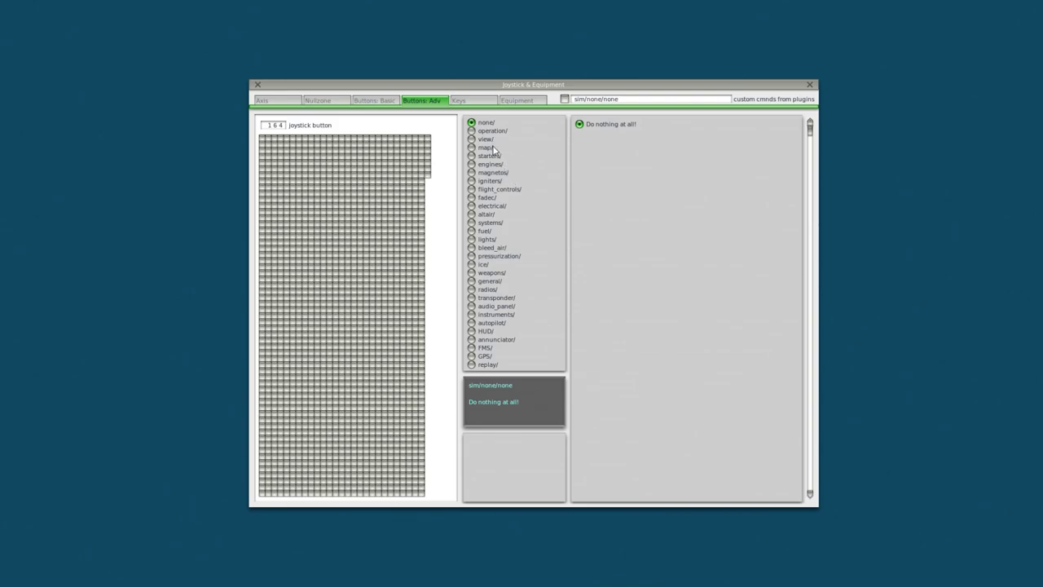
Assign the operation command Contact ATC to joystick button 164 and close the joystick settings.
{"action": "left_click", "coordinate": [471, 132]}
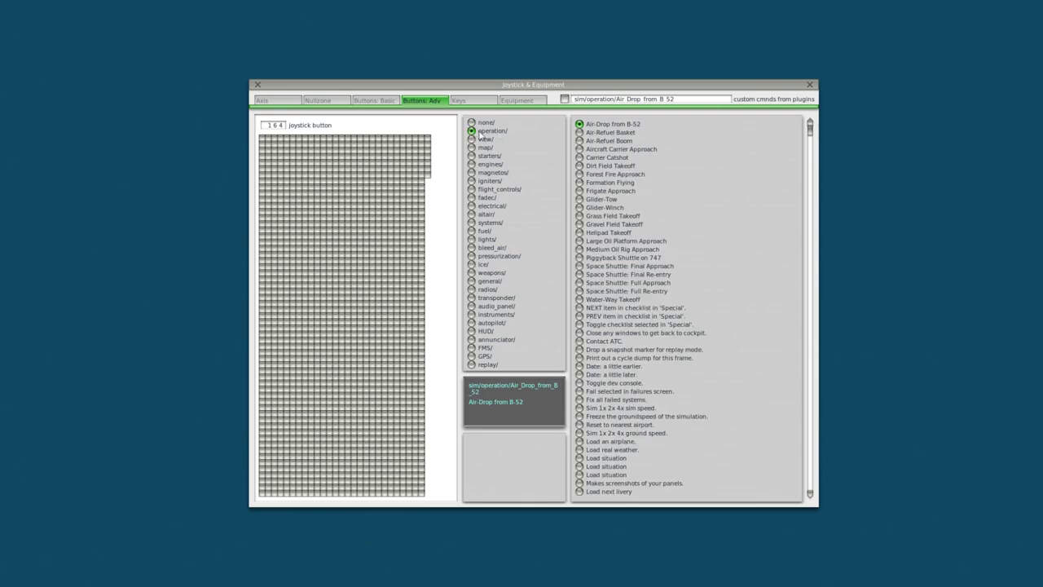
{"action": "left_click", "coordinate": [580, 341]}
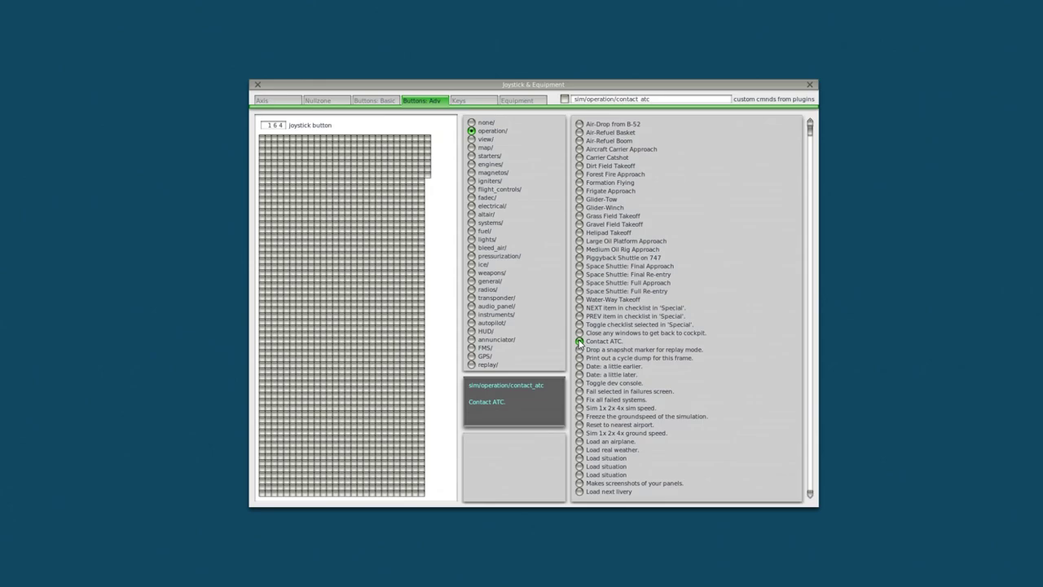
{"action": "left_click", "coordinate": [810, 85]}
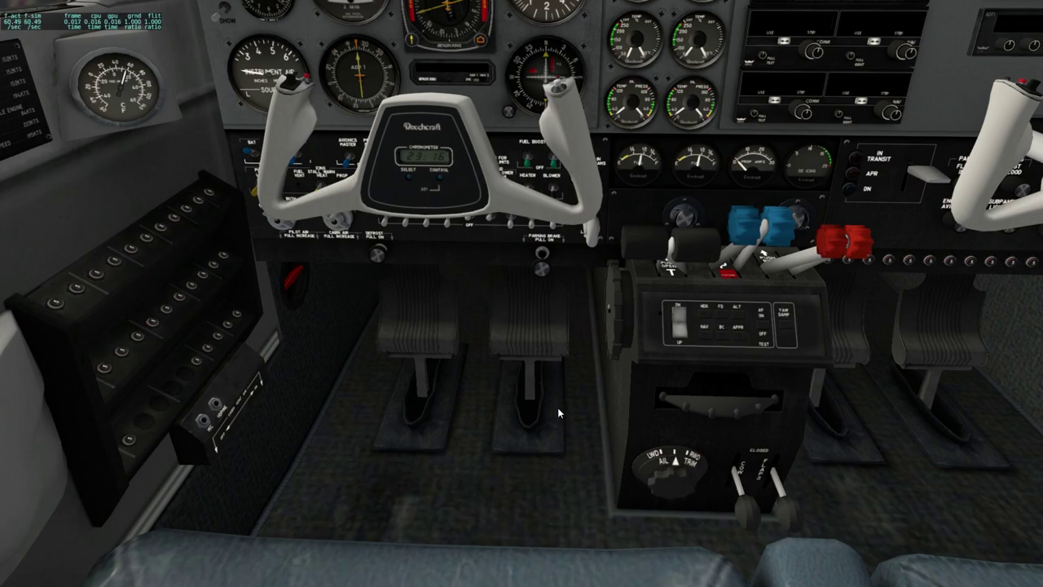
Try the aileron trim knob on the lower pedestal and pan the cockpit view across the seats.
{"action": "left_click", "coordinate": [676, 497]}
{"action": "left_click", "coordinate": [677, 498]}
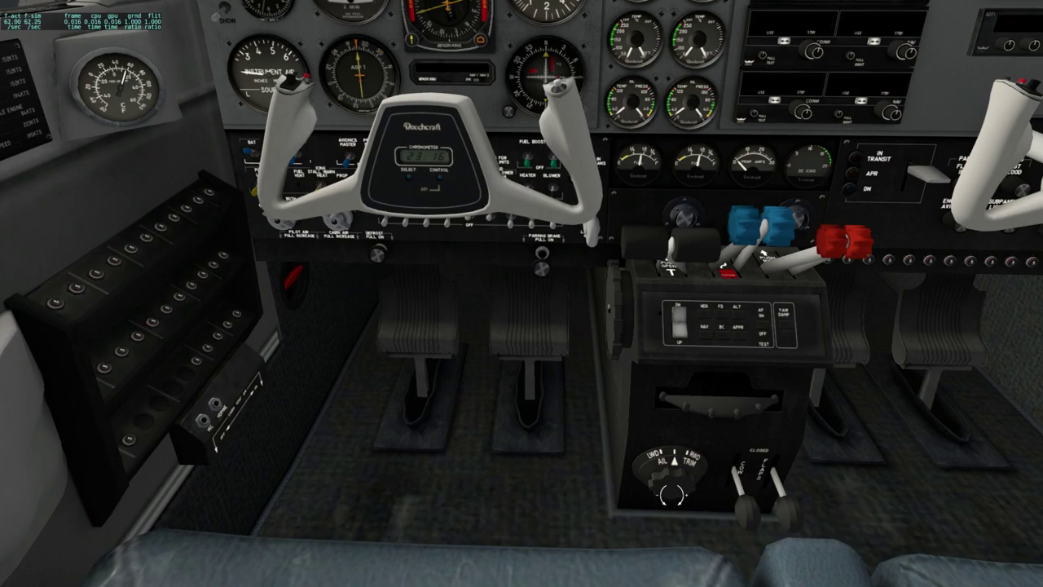
{"action": "key", "text": "Right"}
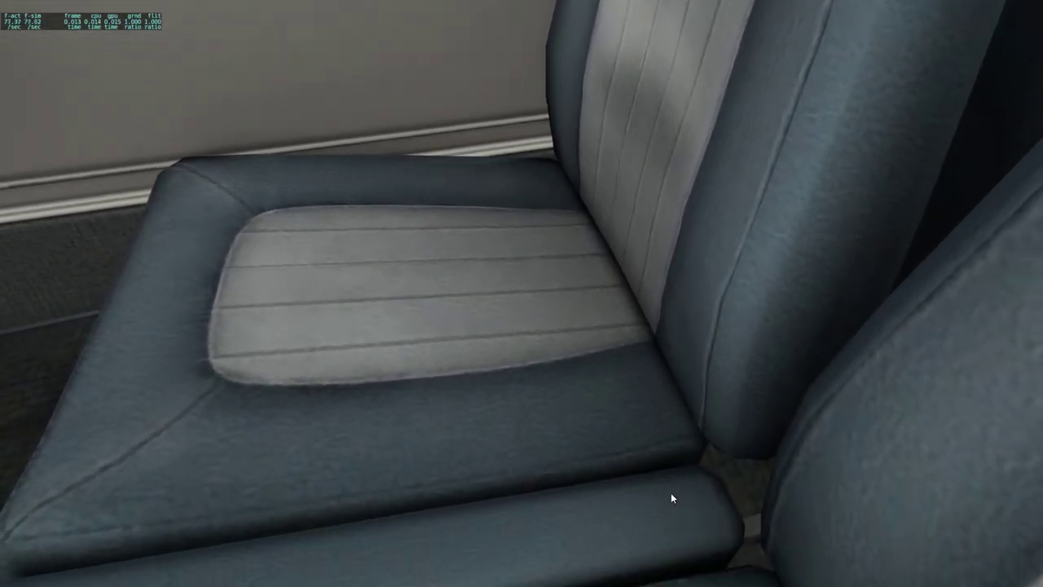
{"action": "key", "text": "Down"}
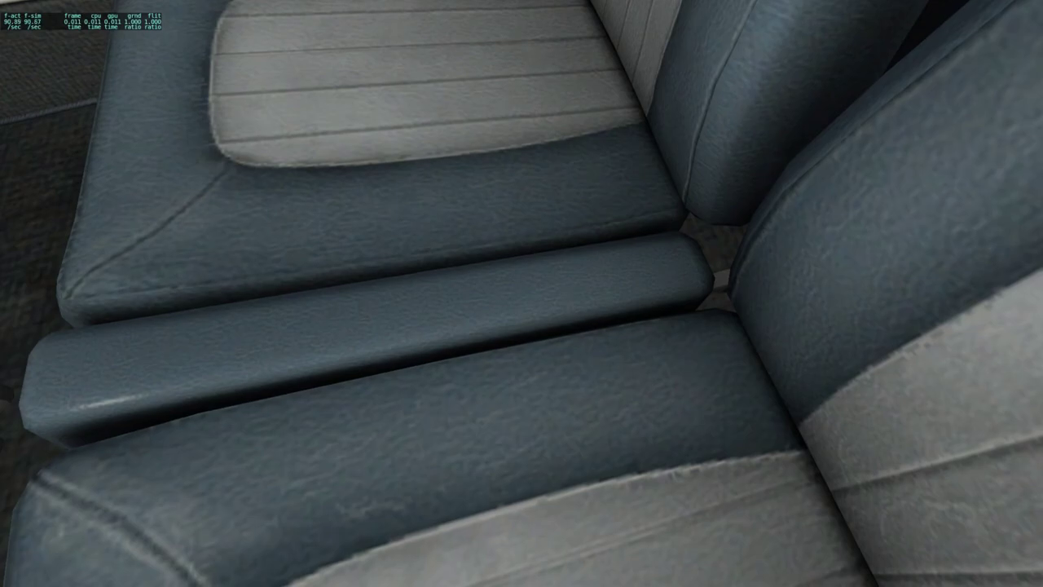
Reset the 3-D cockpit view to face forward, glance toward the copilot's and pilot's windows, and return to the forward view.
{"action": "key", "text": "shift+9"}
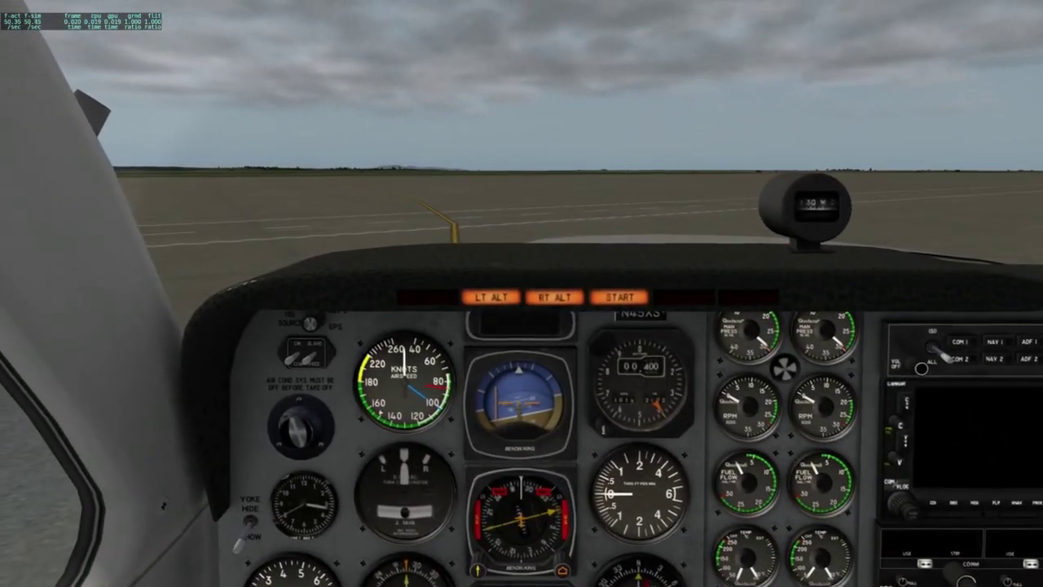
{"action": "key", "text": "shift+6"}
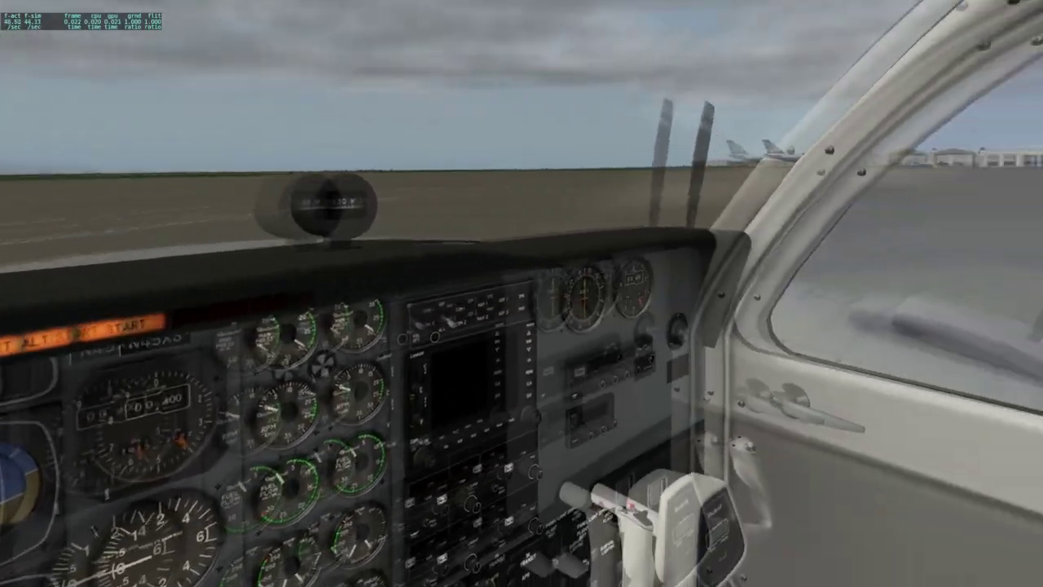
{"action": "key", "text": "shift+4"}
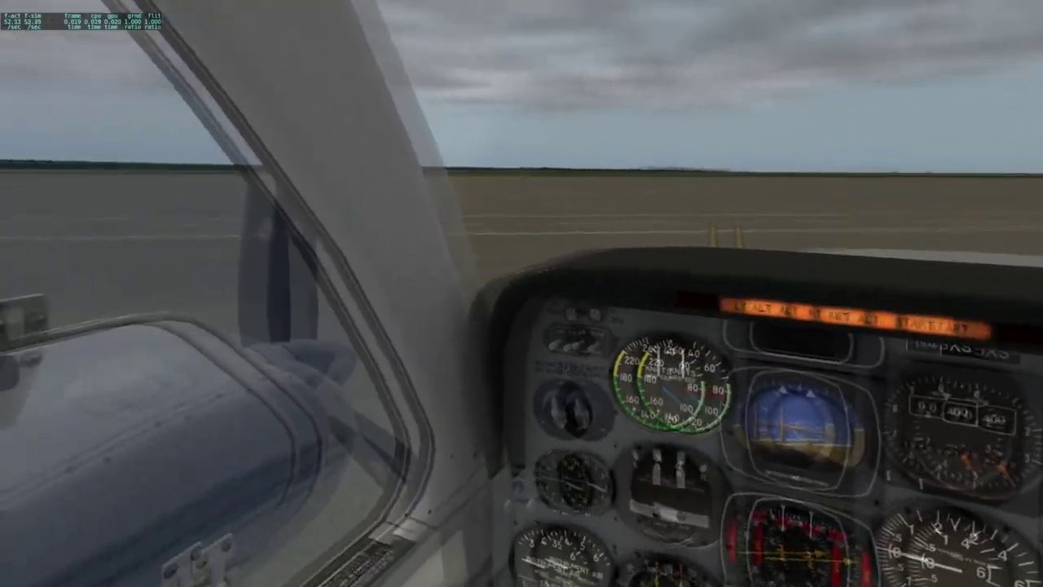
{"action": "key", "text": "shift+9"}
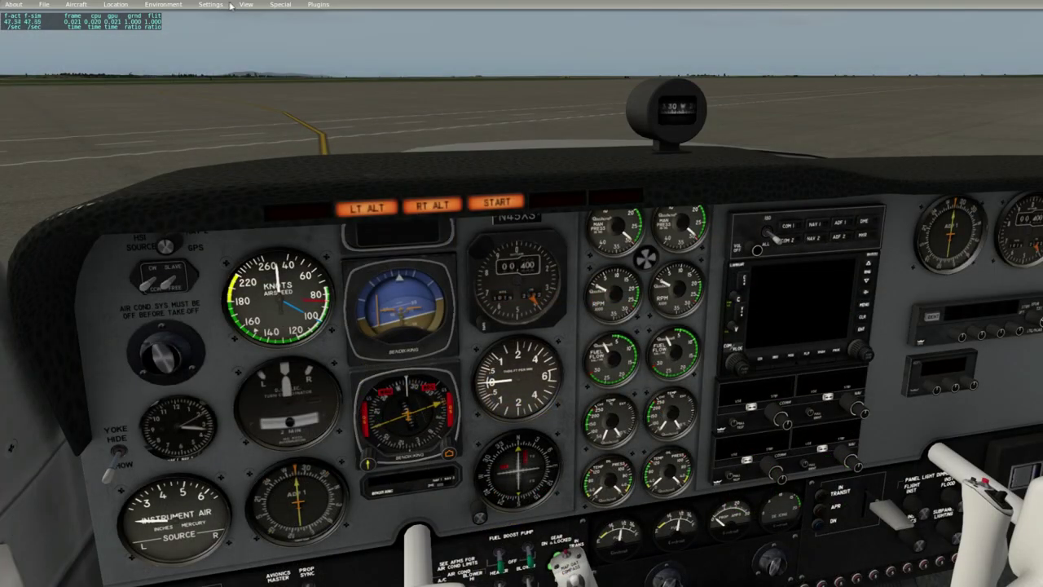
Reopen the joystick button settings and assign the flight control command Flaps down a notch to joystick button 349.
{"action": "left_click", "coordinate": [211, 5]}
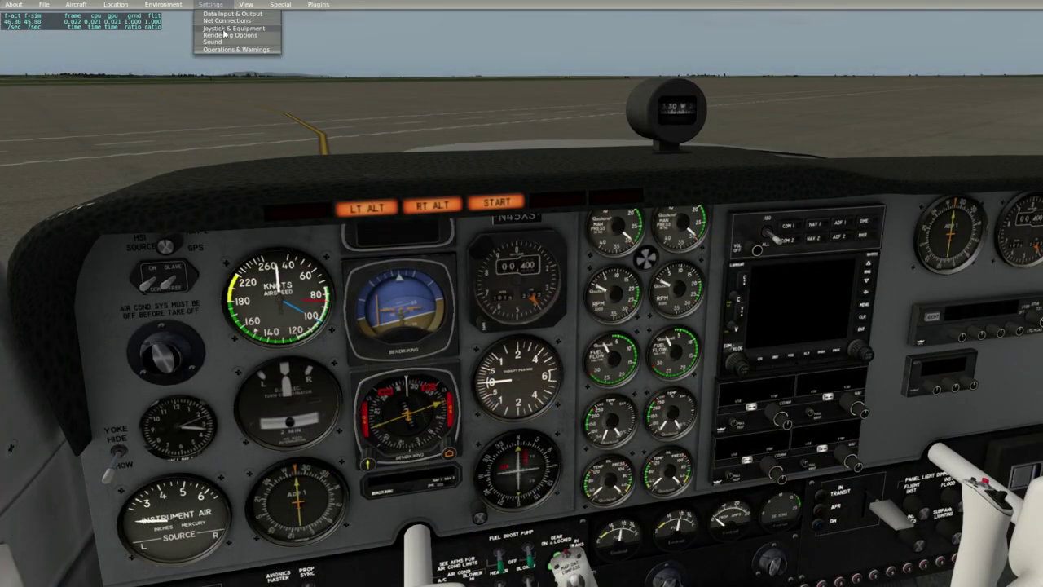
{"action": "left_click", "coordinate": [233, 27]}
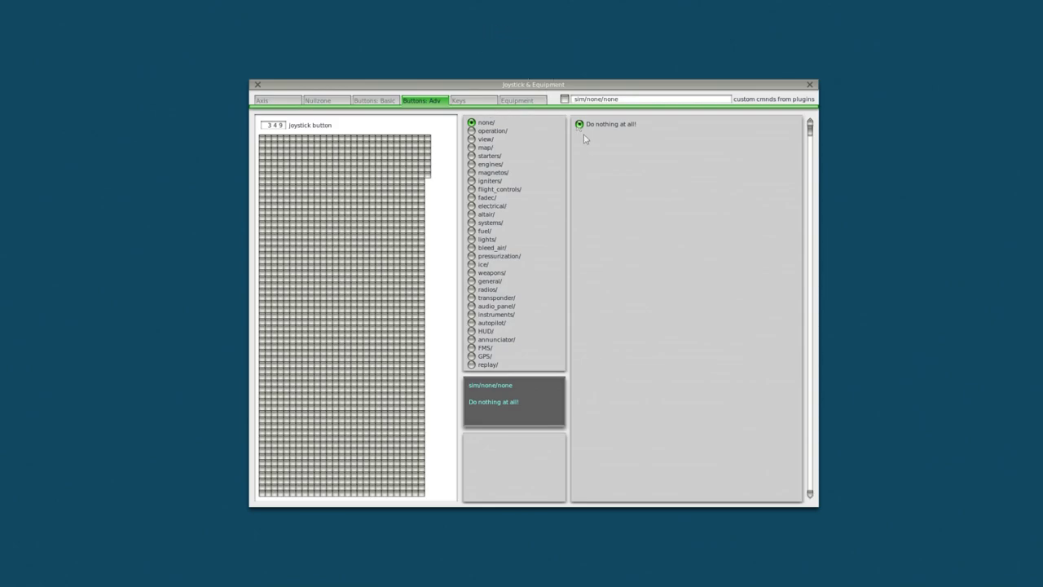
{"action": "left_click", "coordinate": [471, 189]}
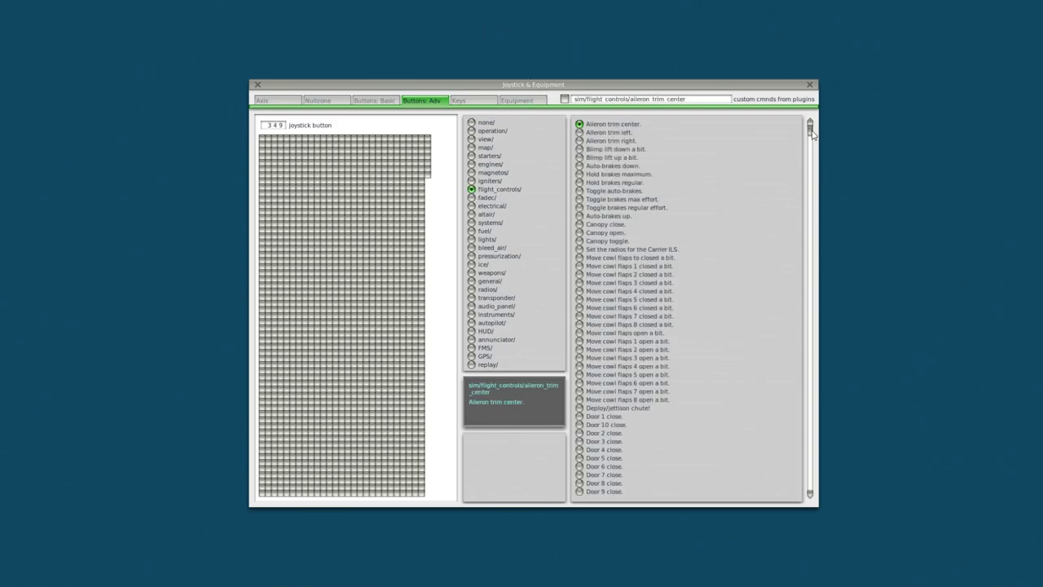
{"action": "left_click_drag", "start_coordinate": [811, 132], "coordinate": [821, 239]}
{"action": "left_click", "coordinate": [579, 340]}
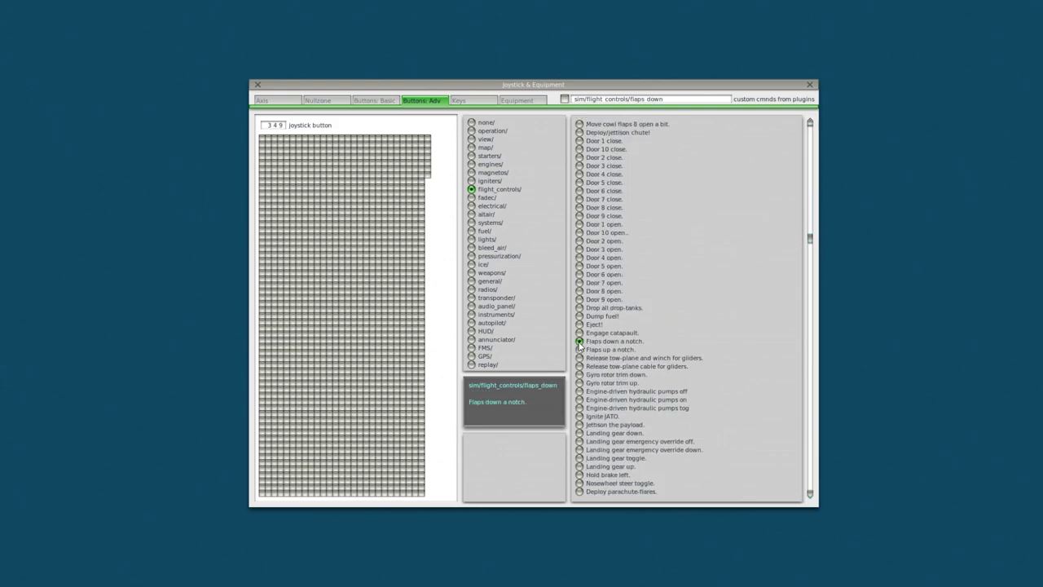
Assign the flight control command Flaps up a notch to joystick button 348.
{"action": "left_click", "coordinate": [472, 190]}
{"action": "left_click_drag", "start_coordinate": [811, 138], "coordinate": [810, 234]}
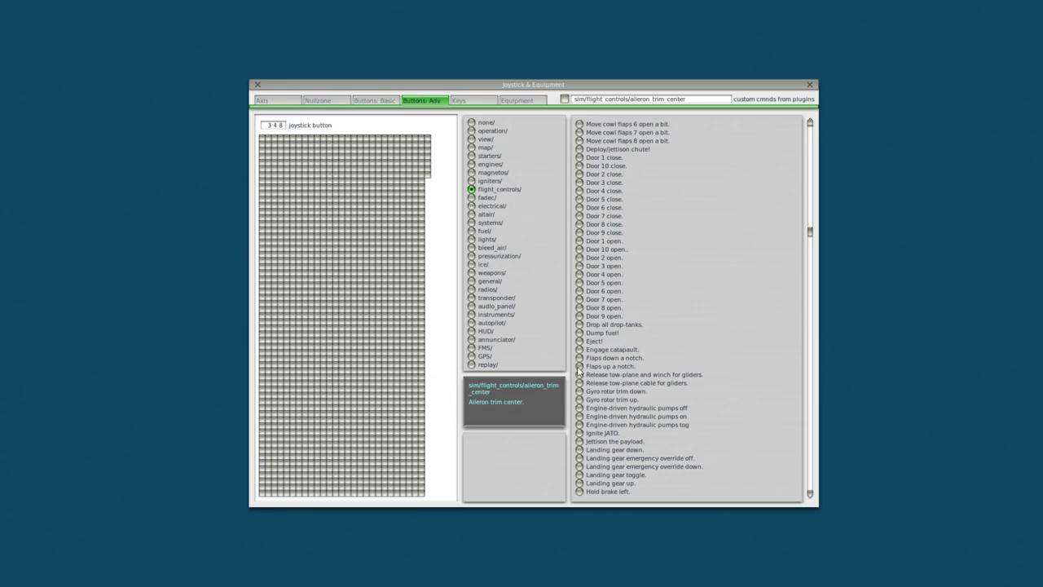
{"action": "left_click", "coordinate": [577, 368]}
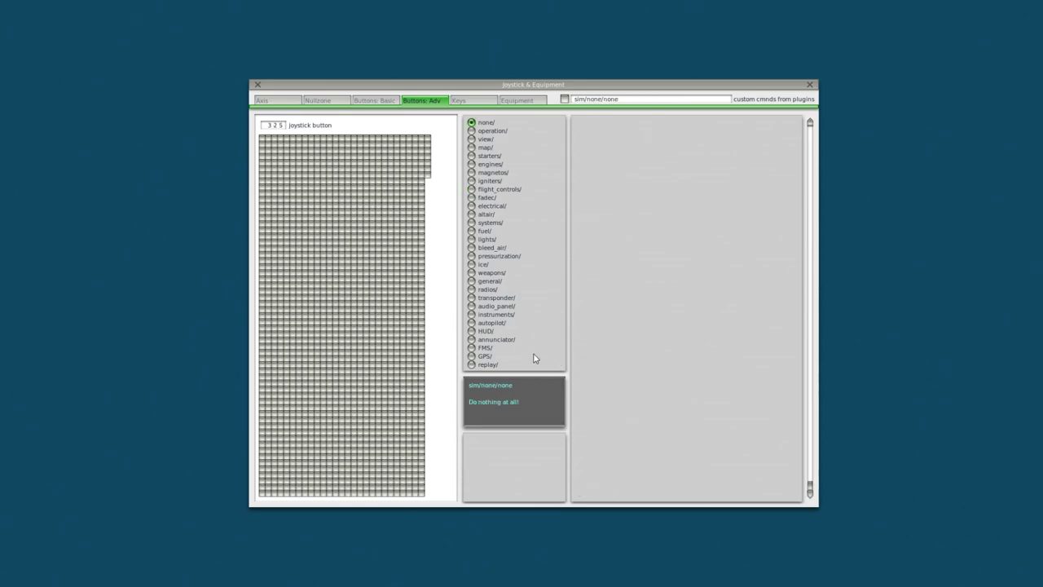
Assign the flight control command Landing gear toggle to joystick button 325 and an autopilot command to button 324.
{"action": "left_click", "coordinate": [472, 192]}
{"action": "left_click_drag", "start_coordinate": [812, 134], "coordinate": [812, 246]}
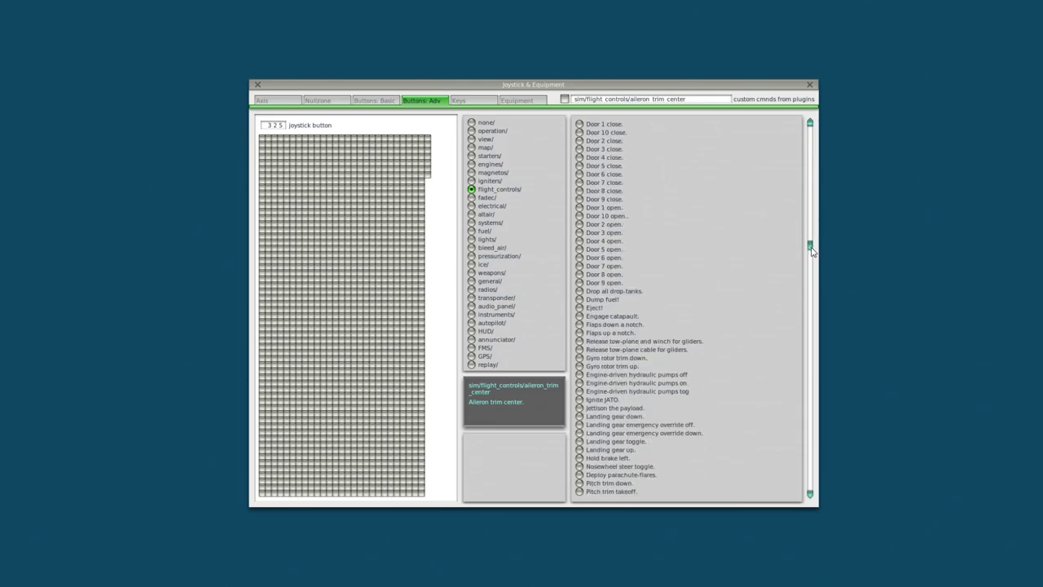
{"action": "left_click", "coordinate": [579, 441]}
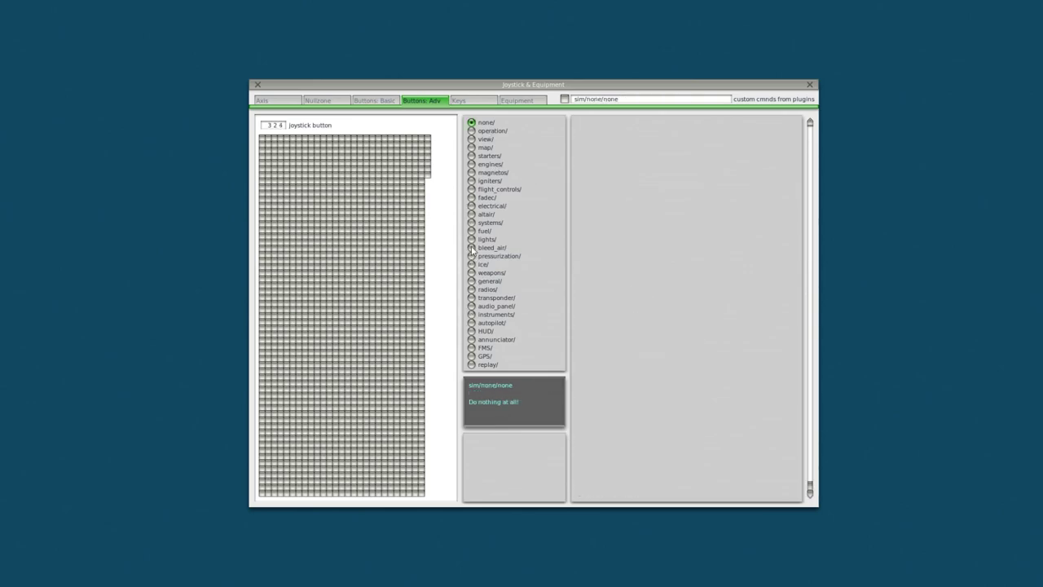
{"action": "left_click", "coordinate": [471, 322]}
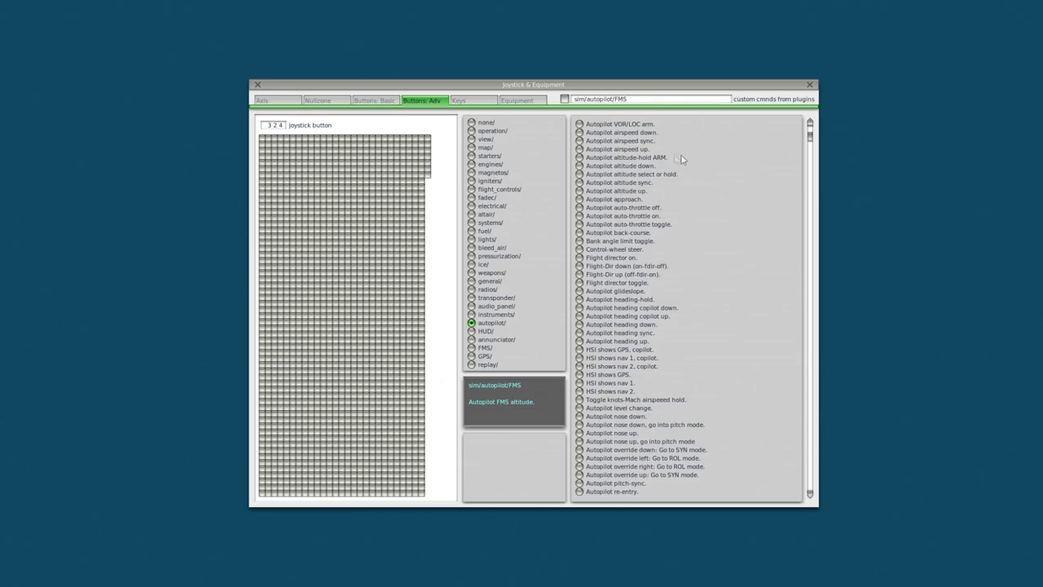
{"action": "left_click", "coordinate": [579, 333]}
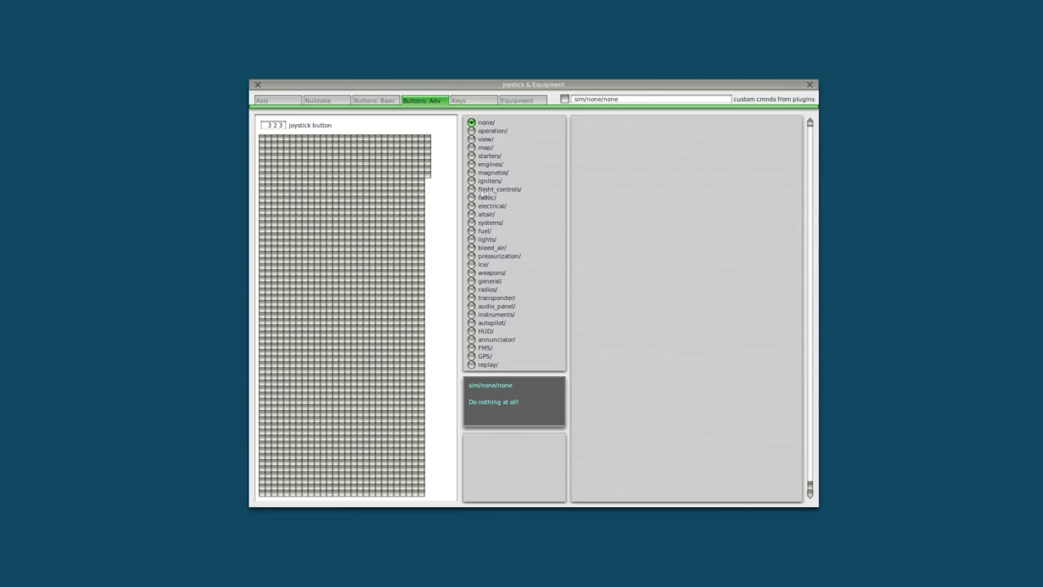
Assign Speedbrakes retract one to joystick button 323 and the engine command Toggle thrust reversers to joystick button 321.
{"action": "left_click", "coordinate": [472, 189]}
{"action": "left_click_drag", "start_coordinate": [811, 135], "coordinate": [829, 366]}
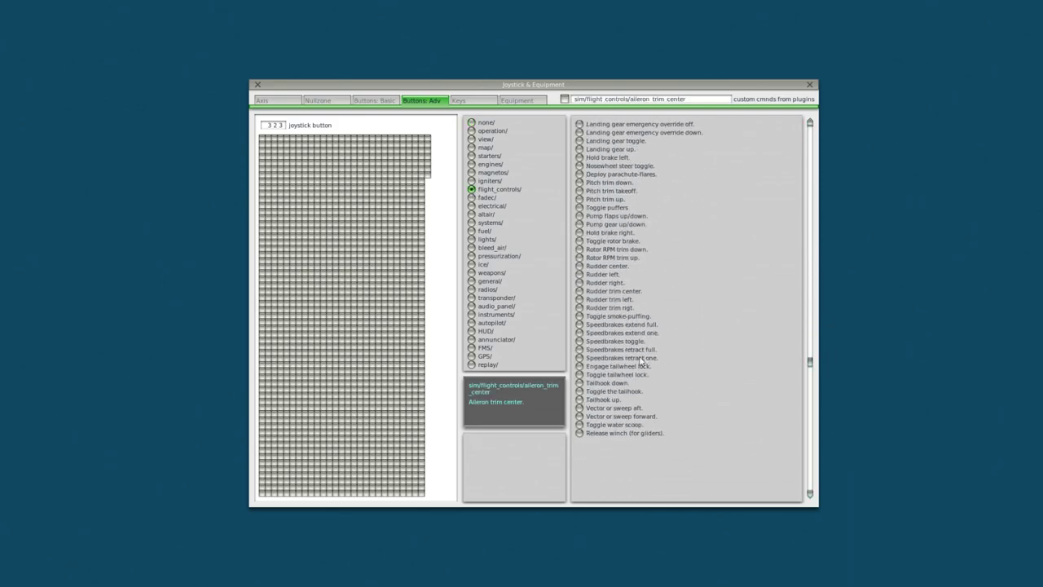
{"action": "left_click", "coordinate": [579, 357]}
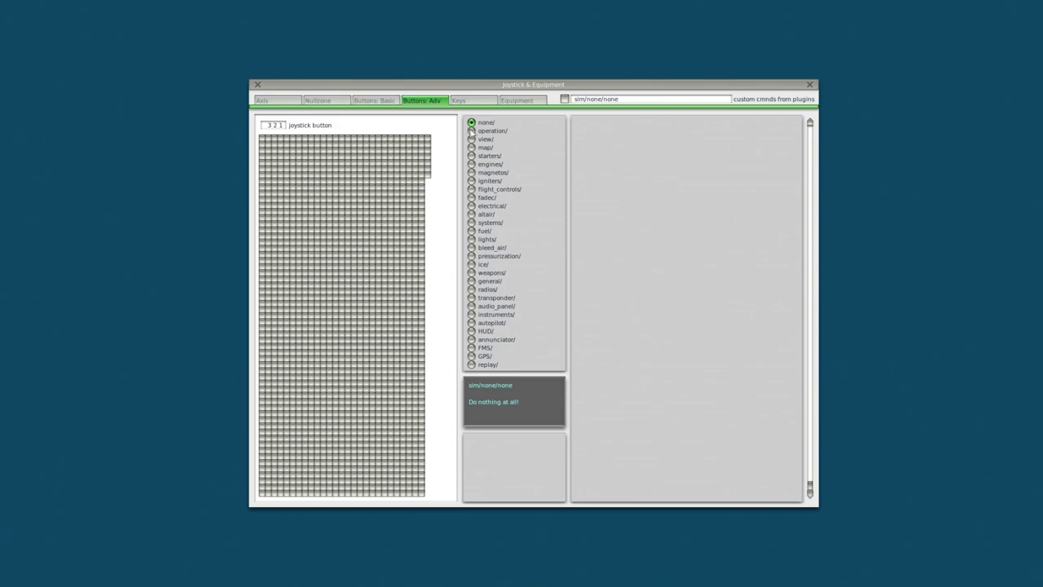
{"action": "left_click", "coordinate": [472, 165]}
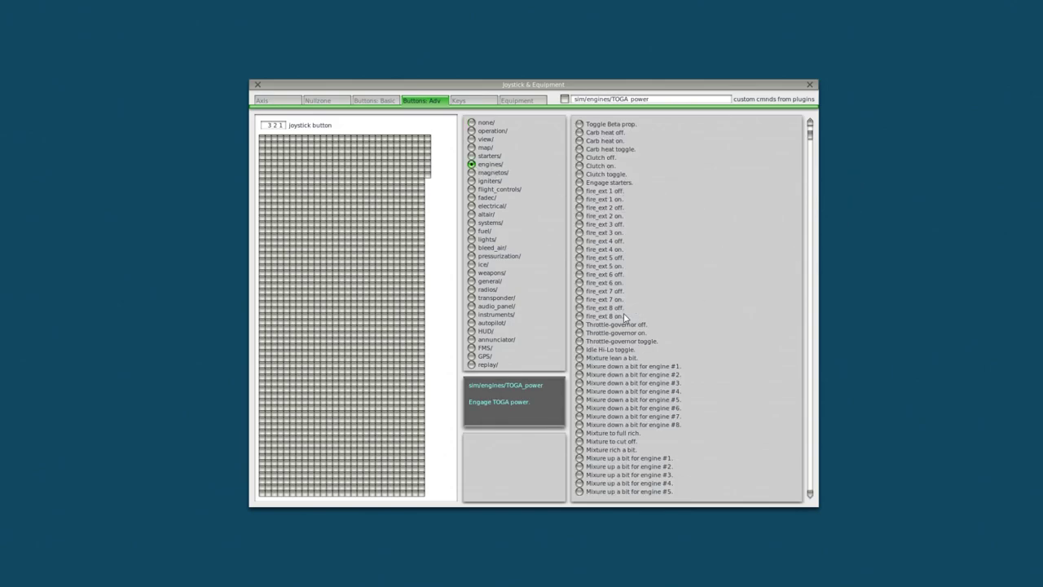
{"action": "left_click_drag", "start_coordinate": [810, 141], "coordinate": [834, 339]}
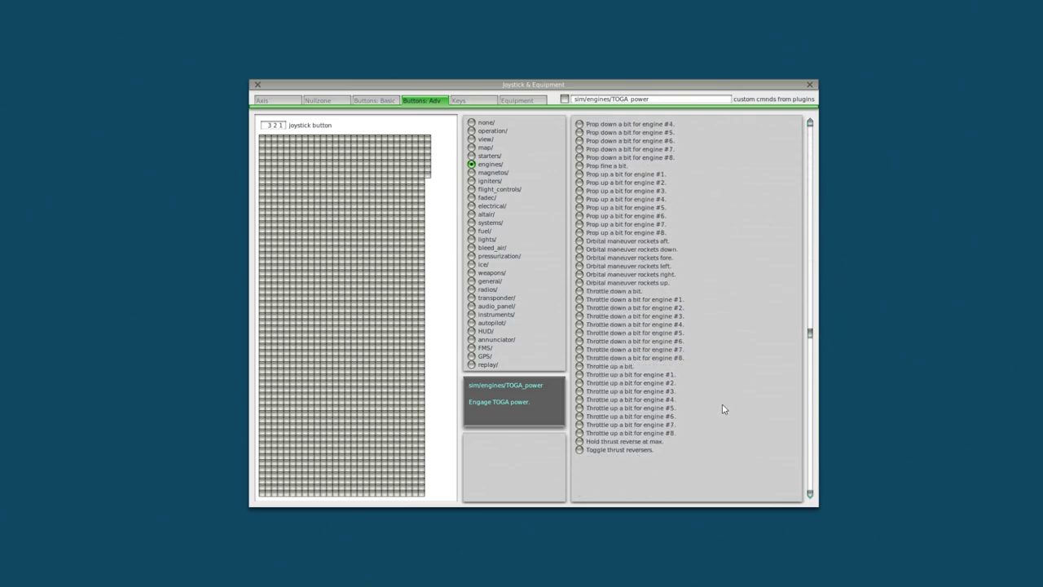
{"action": "left_click", "coordinate": [579, 451]}
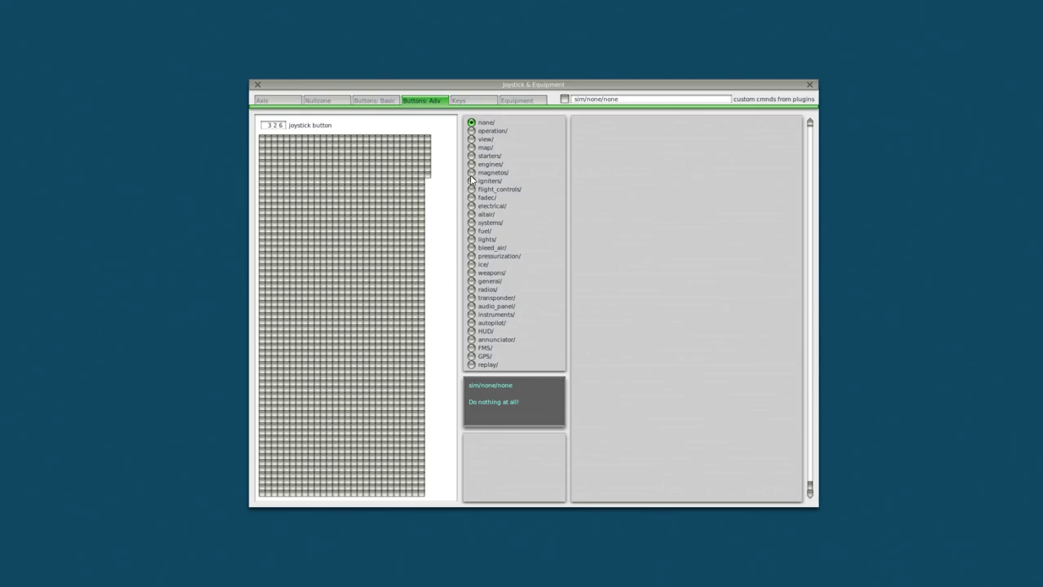
Assign Autopilot heading up to joystick button 326 and Autopilot heading down to joystick button 327.
{"action": "left_click", "coordinate": [472, 323]}
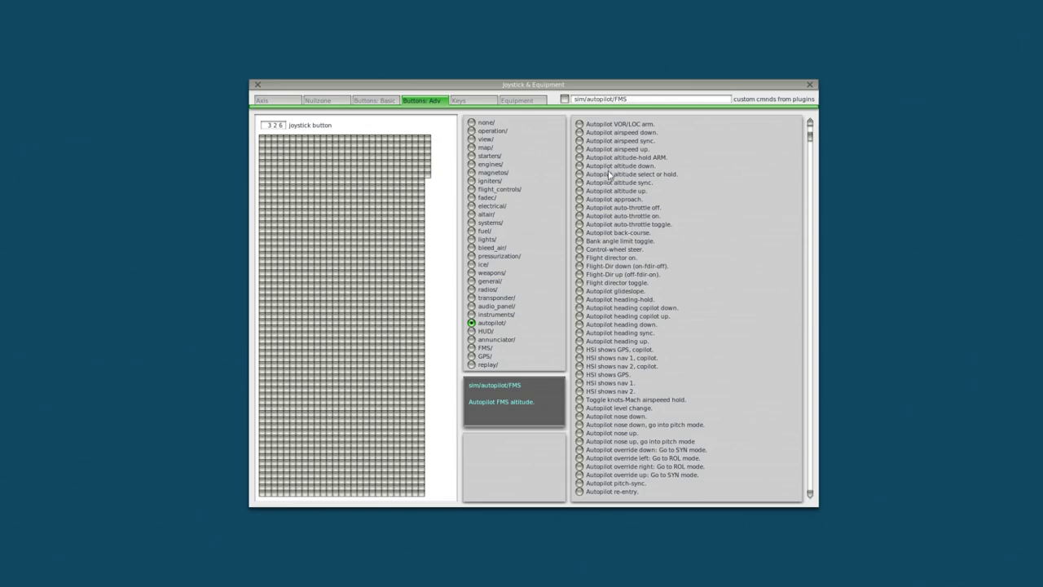
{"action": "left_click", "coordinate": [579, 340]}
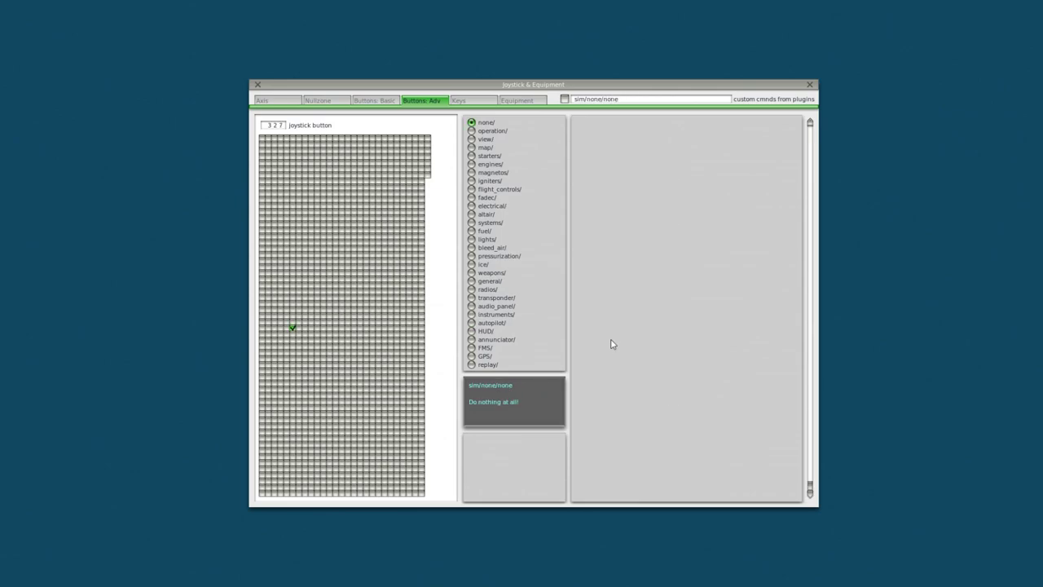
{"action": "left_click", "coordinate": [470, 324]}
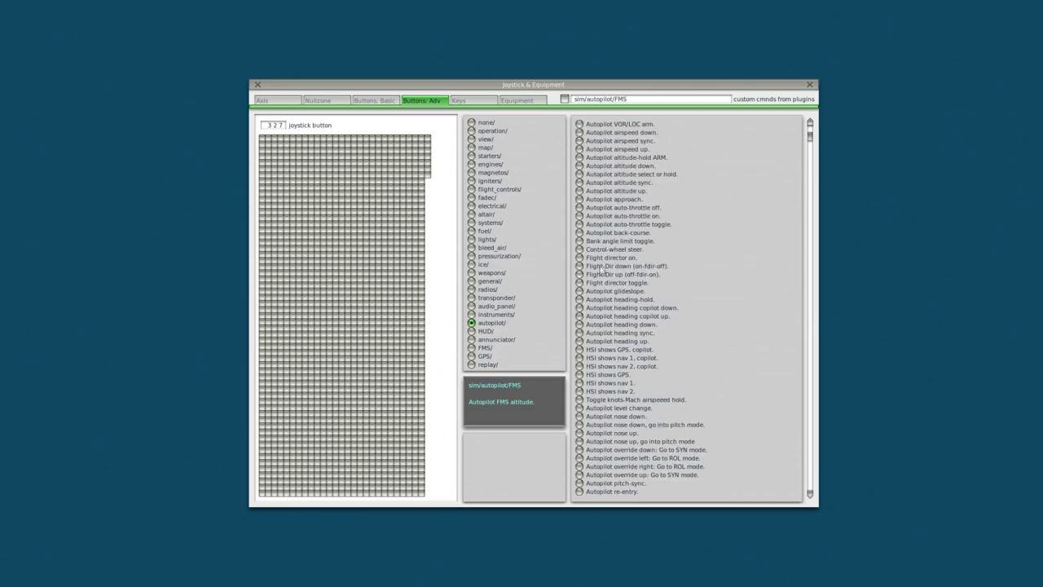
{"action": "left_click", "coordinate": [580, 324]}
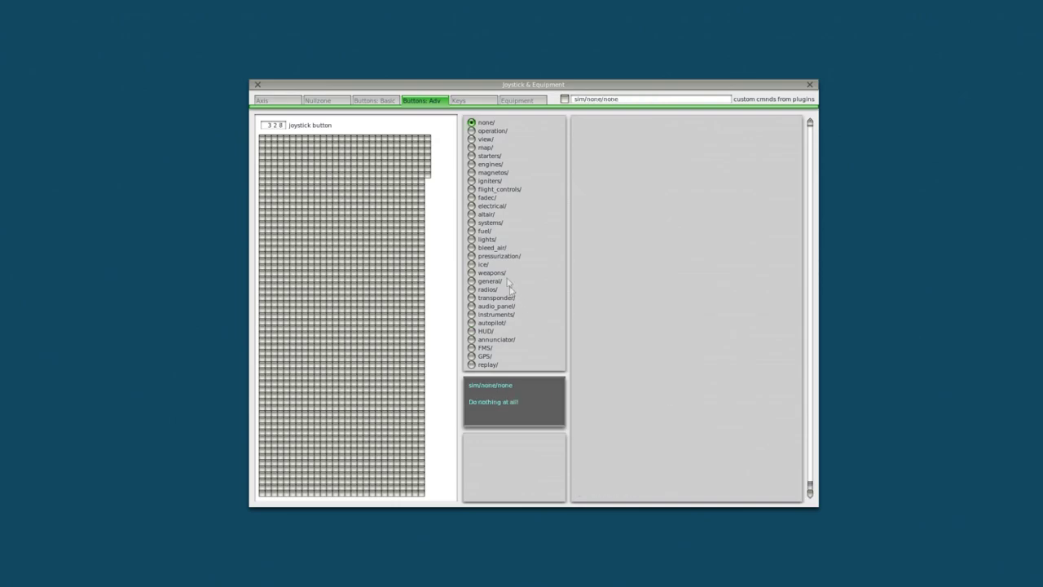
Assign a command from the radios category to joystick button 328 and choose a radios command for joystick button 329.
{"action": "left_click", "coordinate": [471, 291]}
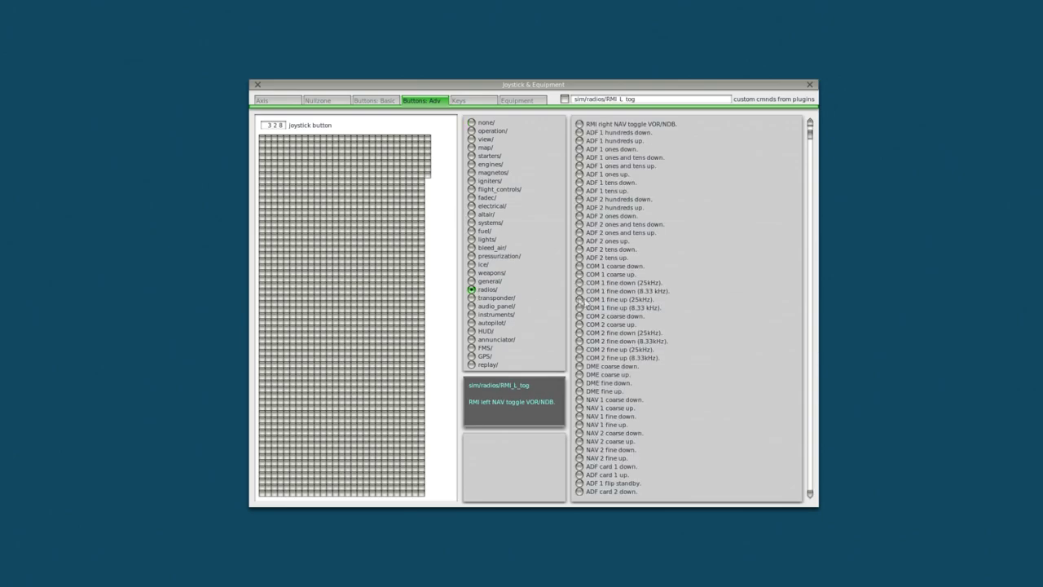
{"action": "left_click_drag", "start_coordinate": [809, 145], "coordinate": [820, 248]}
{"action": "left_click", "coordinate": [580, 382]}
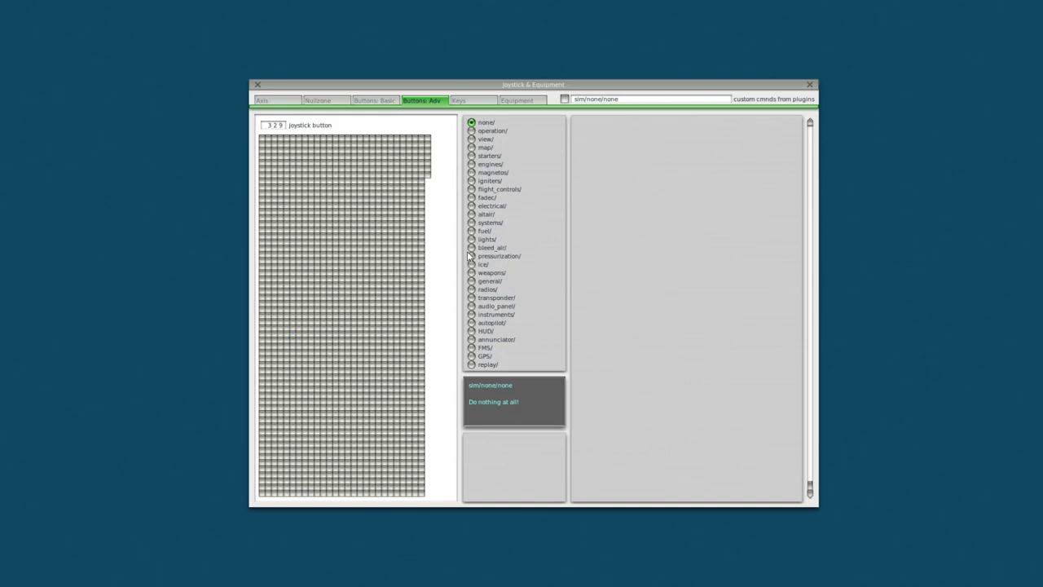
{"action": "left_click", "coordinate": [471, 289]}
{"action": "left_click_drag", "start_coordinate": [810, 135], "coordinate": [810, 244]}
Assign Autopilot nose down to joystick button 330 and Autopilot nose up to joystick button 331.
{"action": "left_click", "coordinate": [471, 323]}
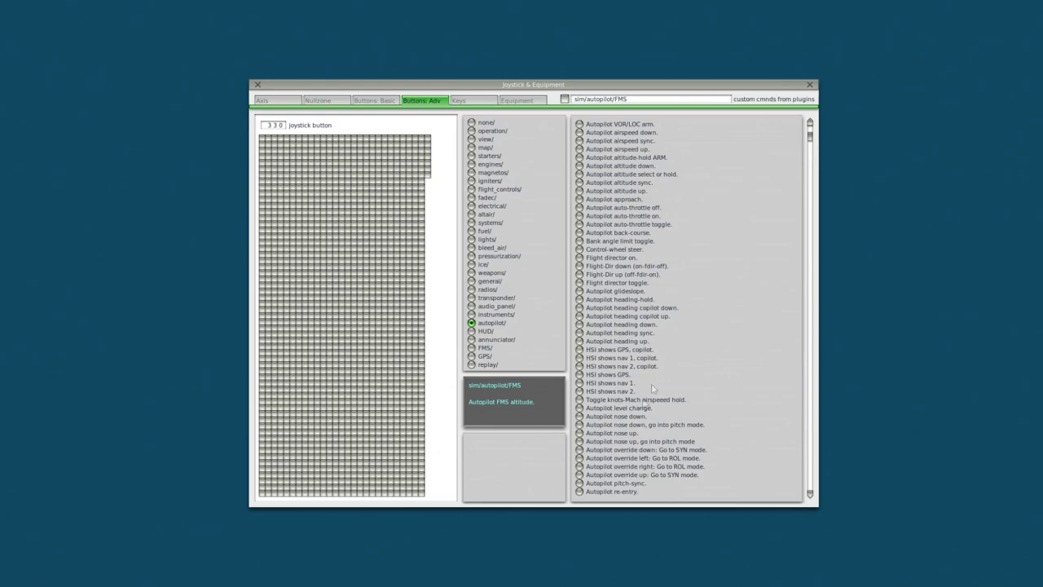
{"action": "left_click", "coordinate": [578, 416]}
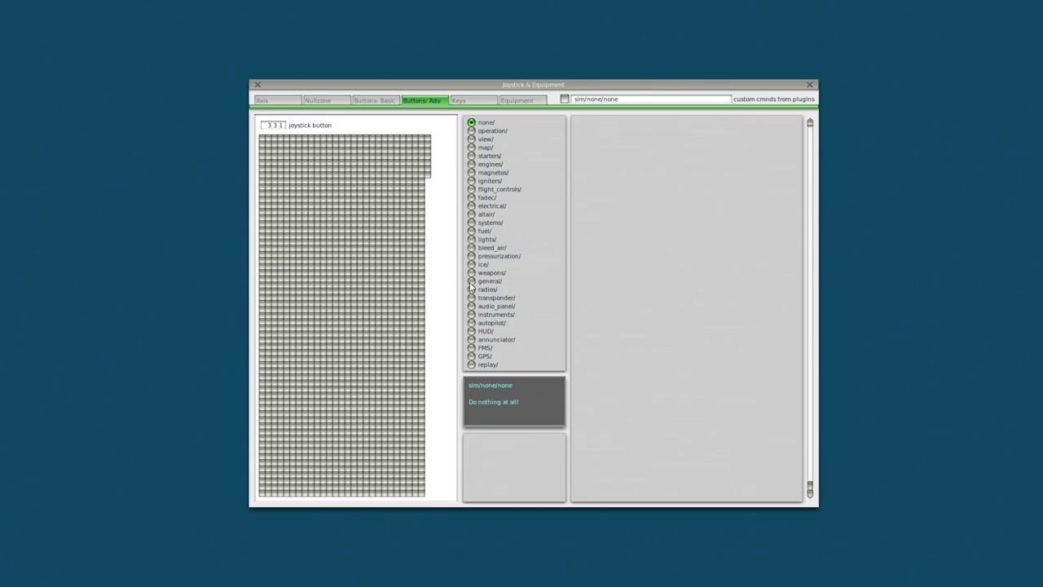
{"action": "left_click", "coordinate": [471, 323]}
{"action": "left_click", "coordinate": [579, 433]}
Assign Autopilot altitude down to its joystick button and Autopilot altitude up to button 344, and close the joystick settings.
{"action": "left_click", "coordinate": [473, 324]}
{"action": "left_click", "coordinate": [579, 167]}
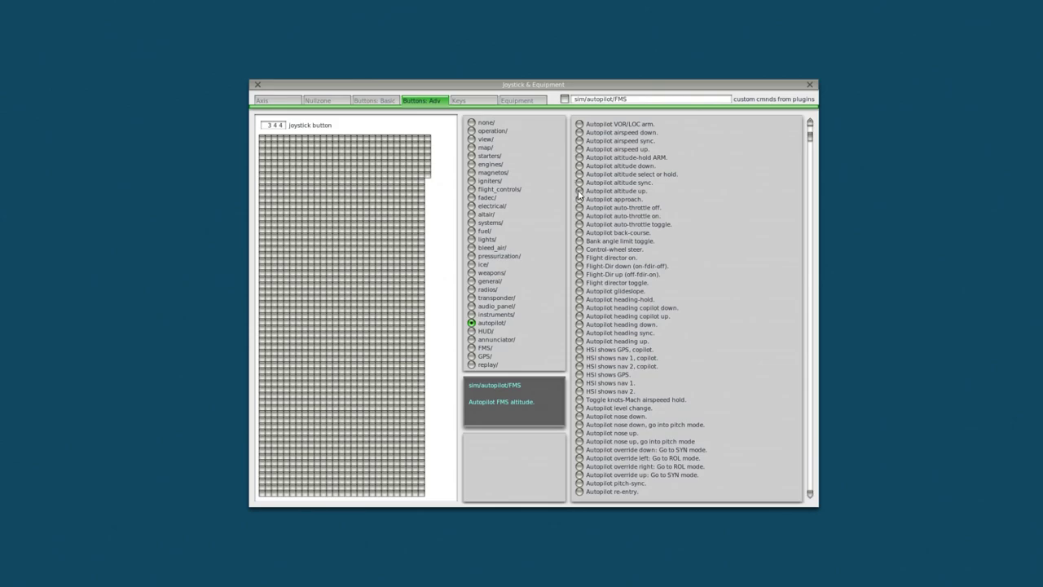
{"action": "left_click", "coordinate": [579, 192]}
{"action": "left_click", "coordinate": [810, 84]}
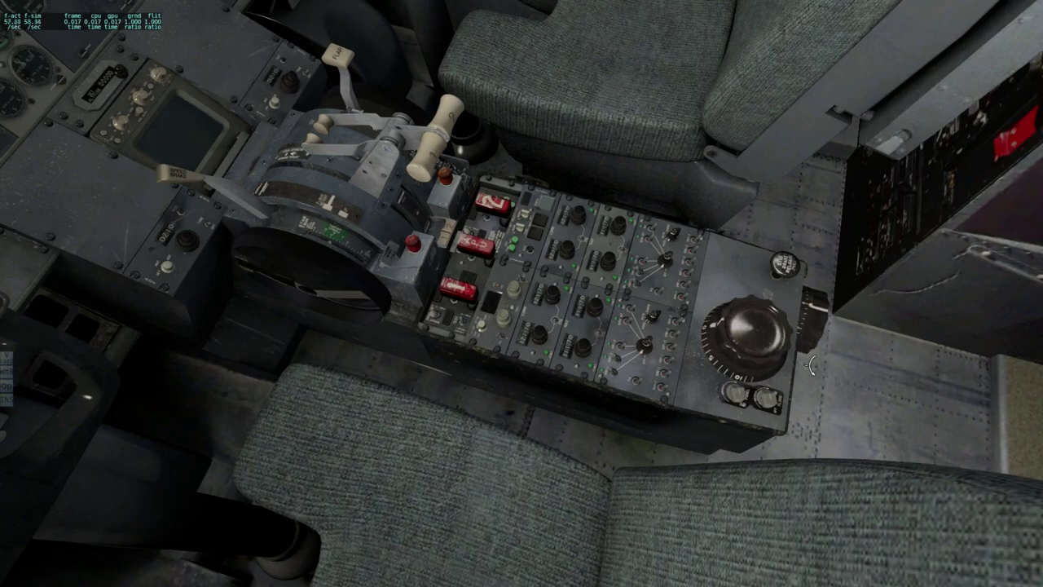
Test the flap, throttle and landing gear controls while watching their levers in the 3-D cockpit.
{"action": "key", "text": "shift+9"}
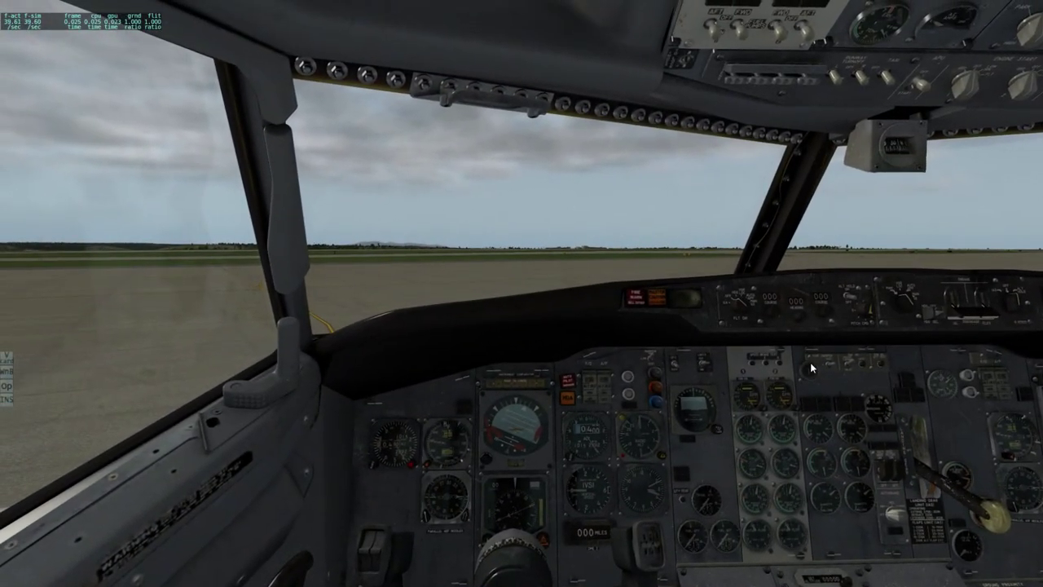
{"action": "key", "text": "shift+0"}
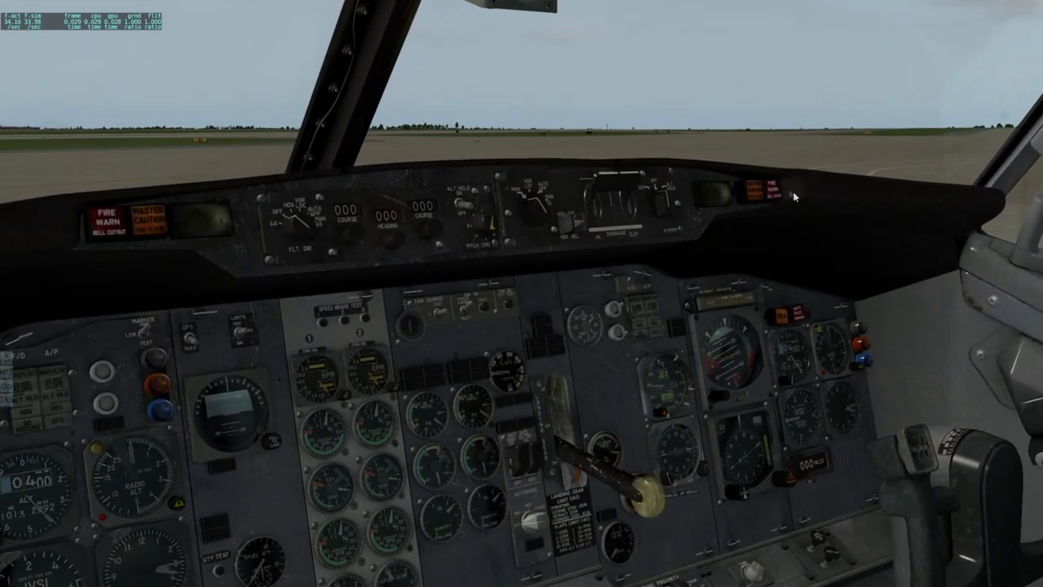
{"action": "left_click", "coordinate": [597, 220]}
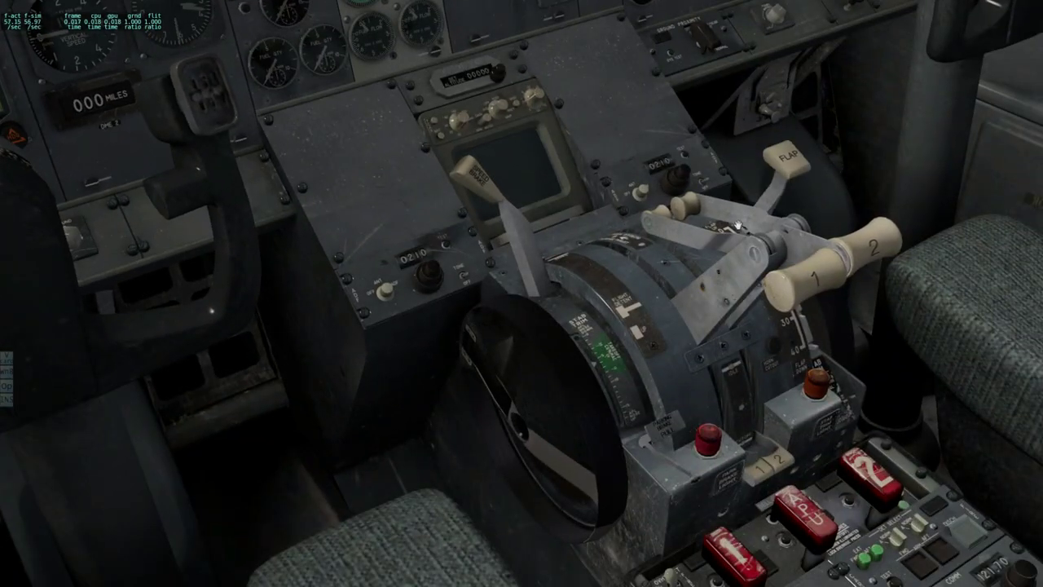
{"action": "left_click", "coordinate": [737, 225]}
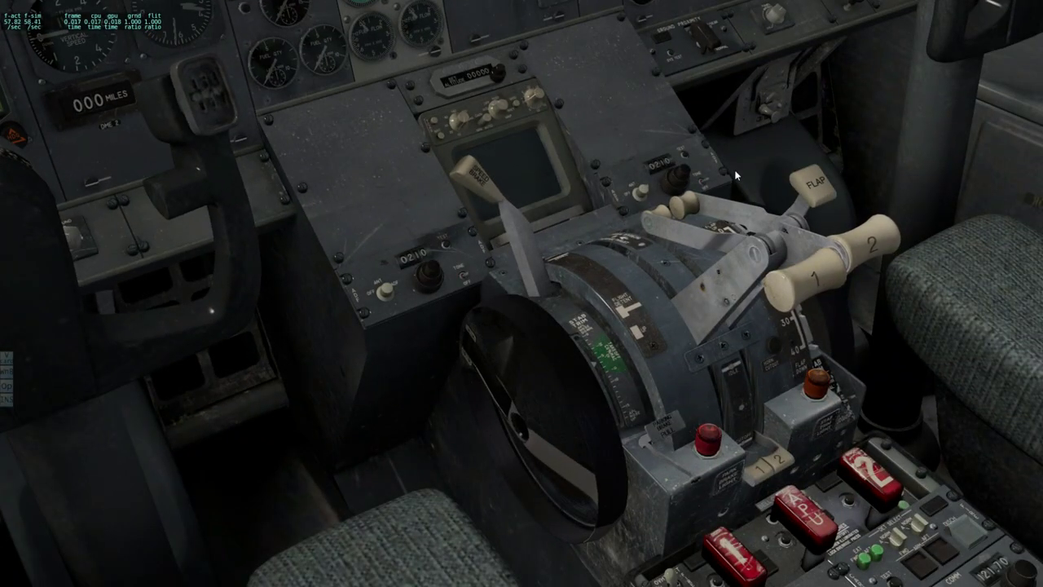
{"action": "key", "text": "1"}
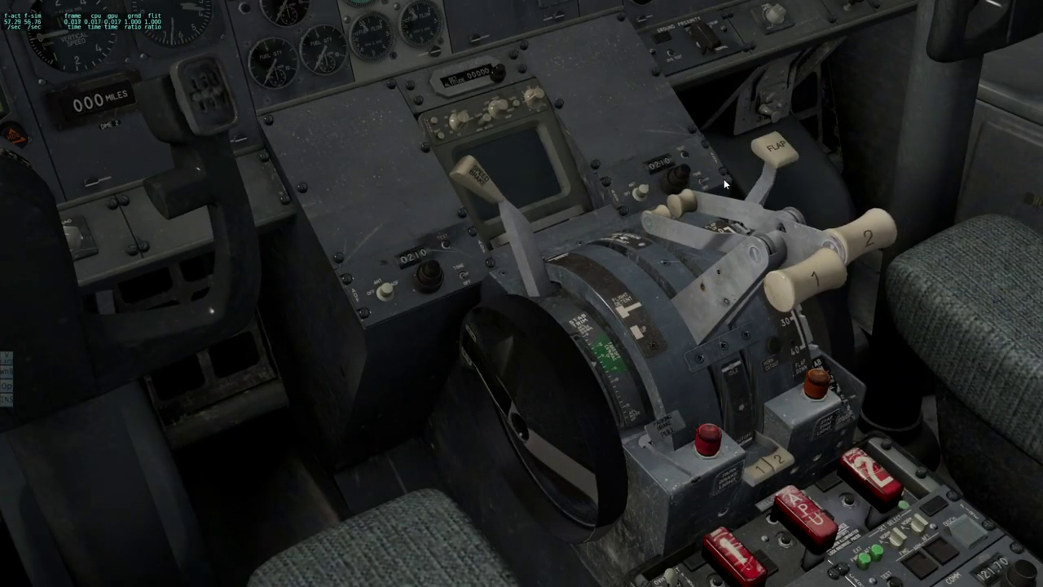
{"action": "scroll", "coordinate": [713, 192], "scroll_direction": "up", "scroll_amount": 3}
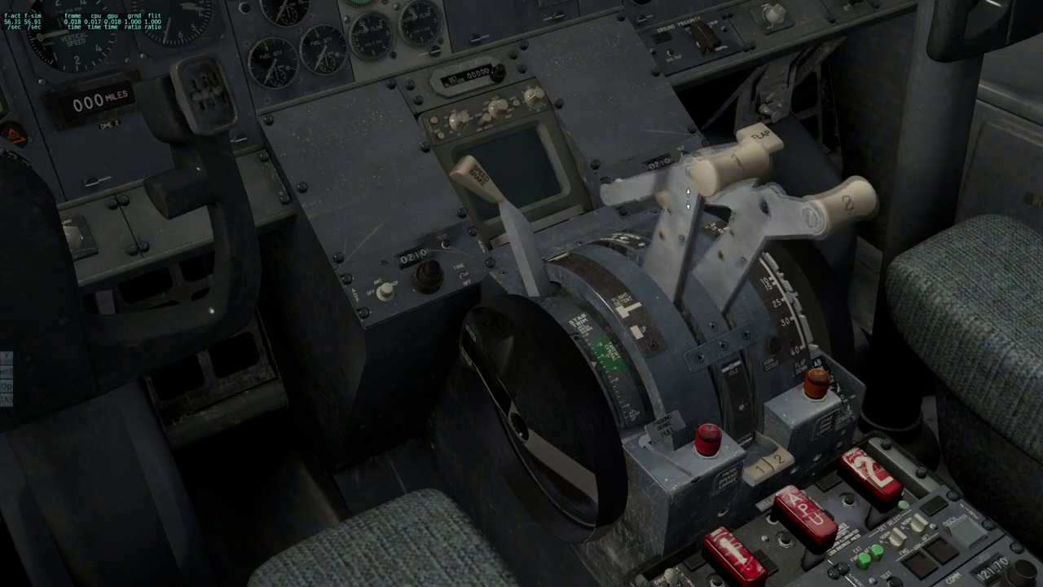
{"action": "scroll", "coordinate": [679, 205], "scroll_direction": "down", "scroll_amount": 5}
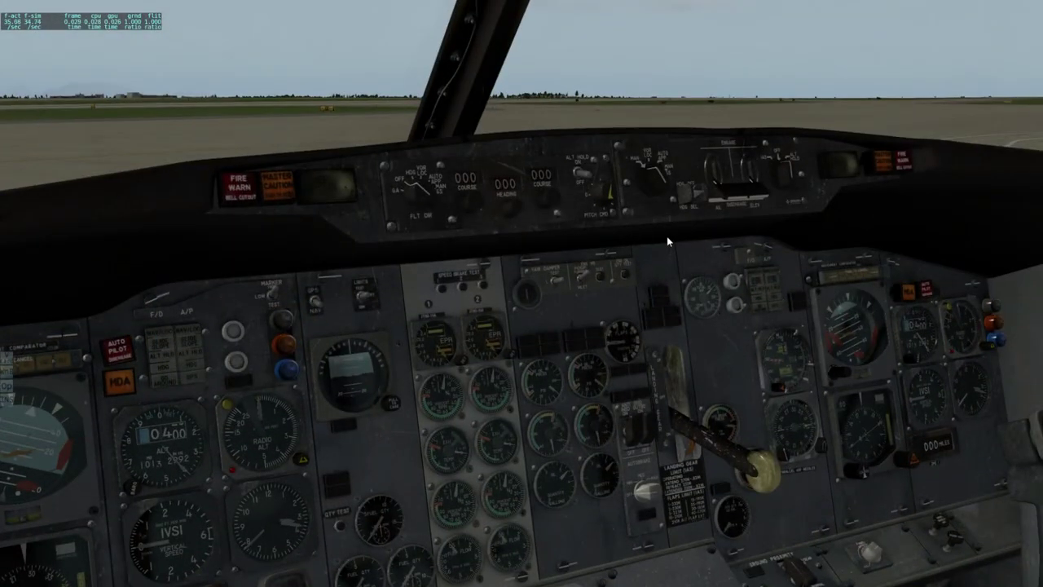
{"action": "key", "text": "g"}
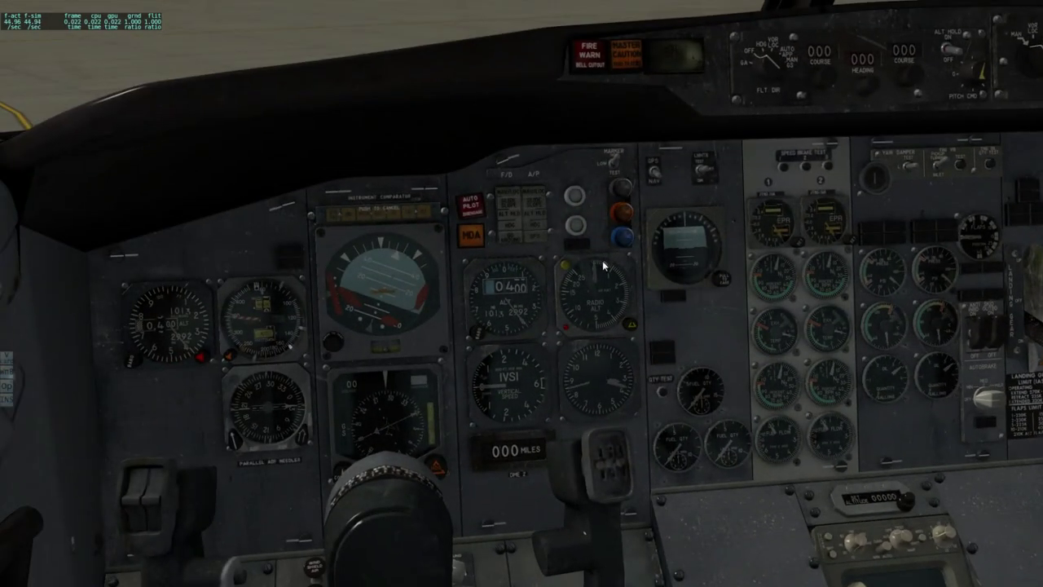
Examine the captain's flight instruments up close, focusing on the heading display above the control column.
{"action": "scroll", "coordinate": [562, 316], "scroll_direction": "up", "scroll_amount": 3}
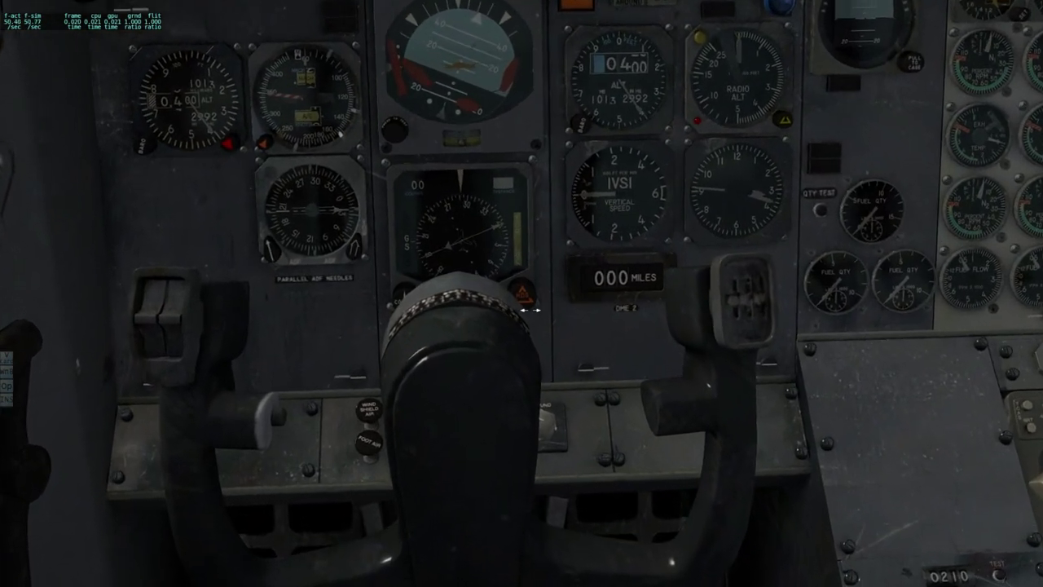
{"action": "scroll", "coordinate": [530, 310], "scroll_direction": "up", "scroll_amount": 5}
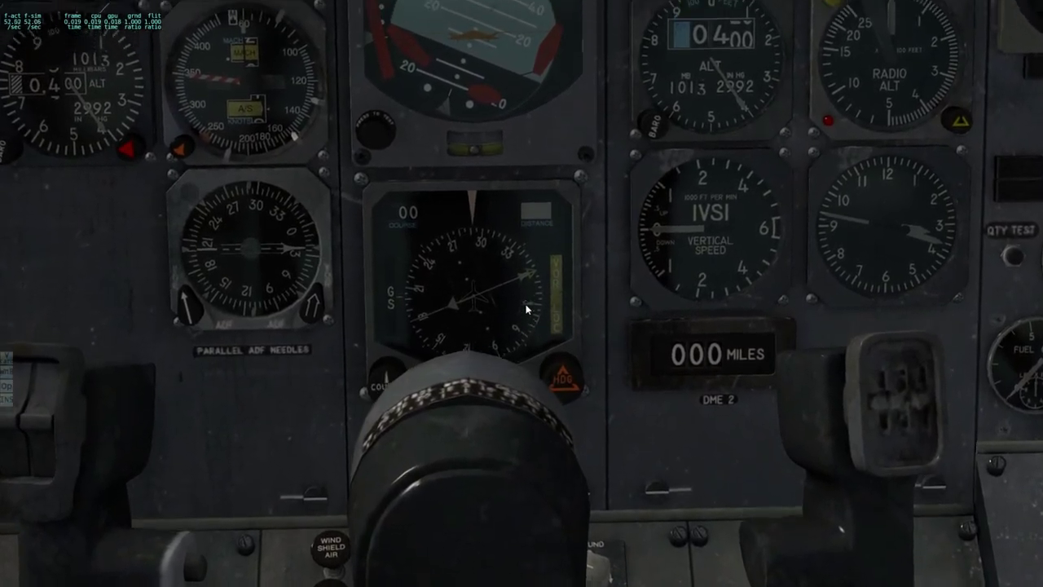
{"action": "scroll", "coordinate": [526, 303], "scroll_direction": "down", "scroll_amount": 10}
{"action": "scroll", "coordinate": [620, 295], "scroll_direction": "up", "scroll_amount": 8}
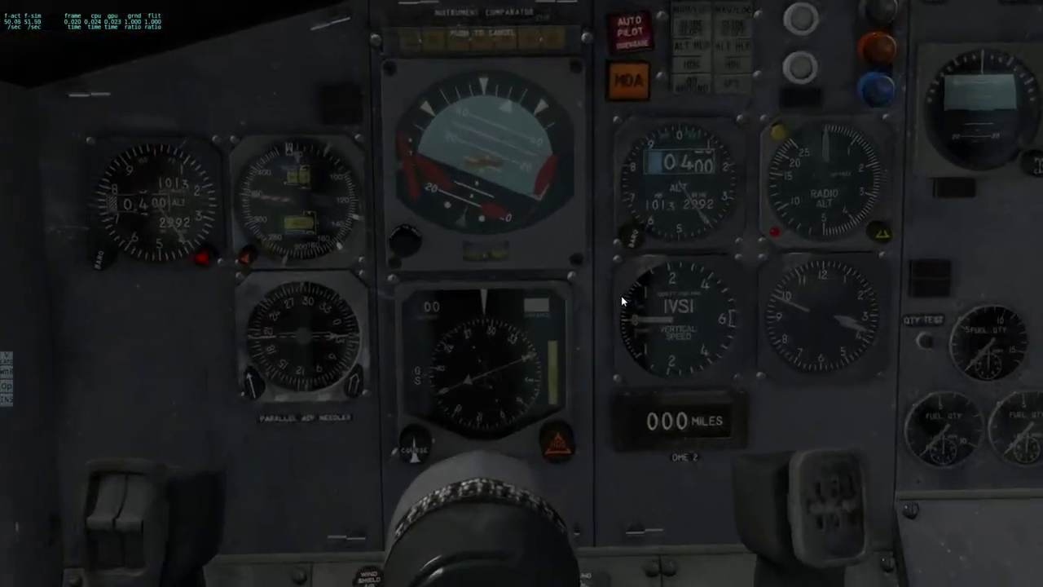
{"action": "scroll", "coordinate": [620, 295], "scroll_direction": "up", "scroll_amount": 2}
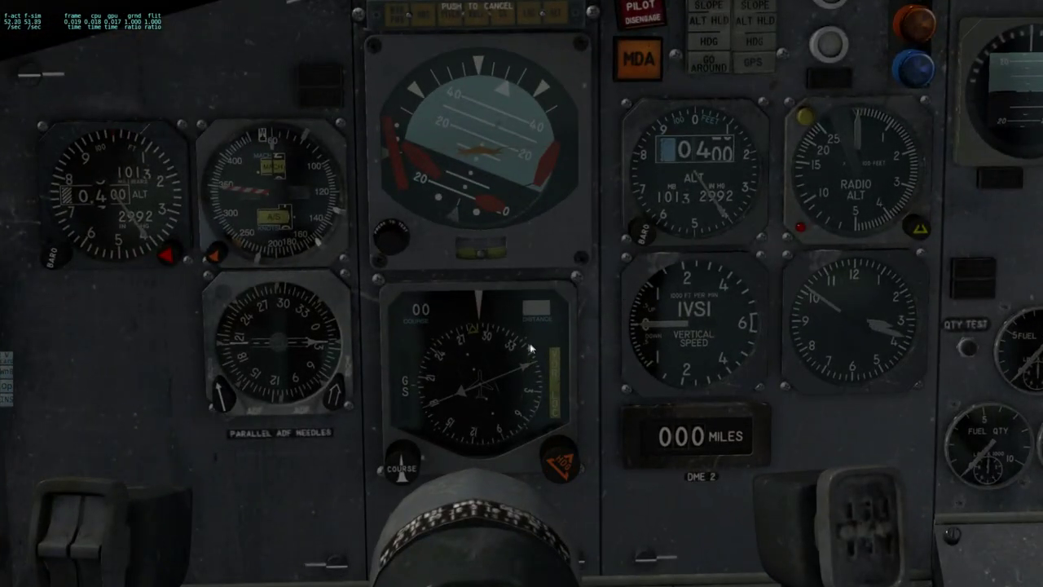